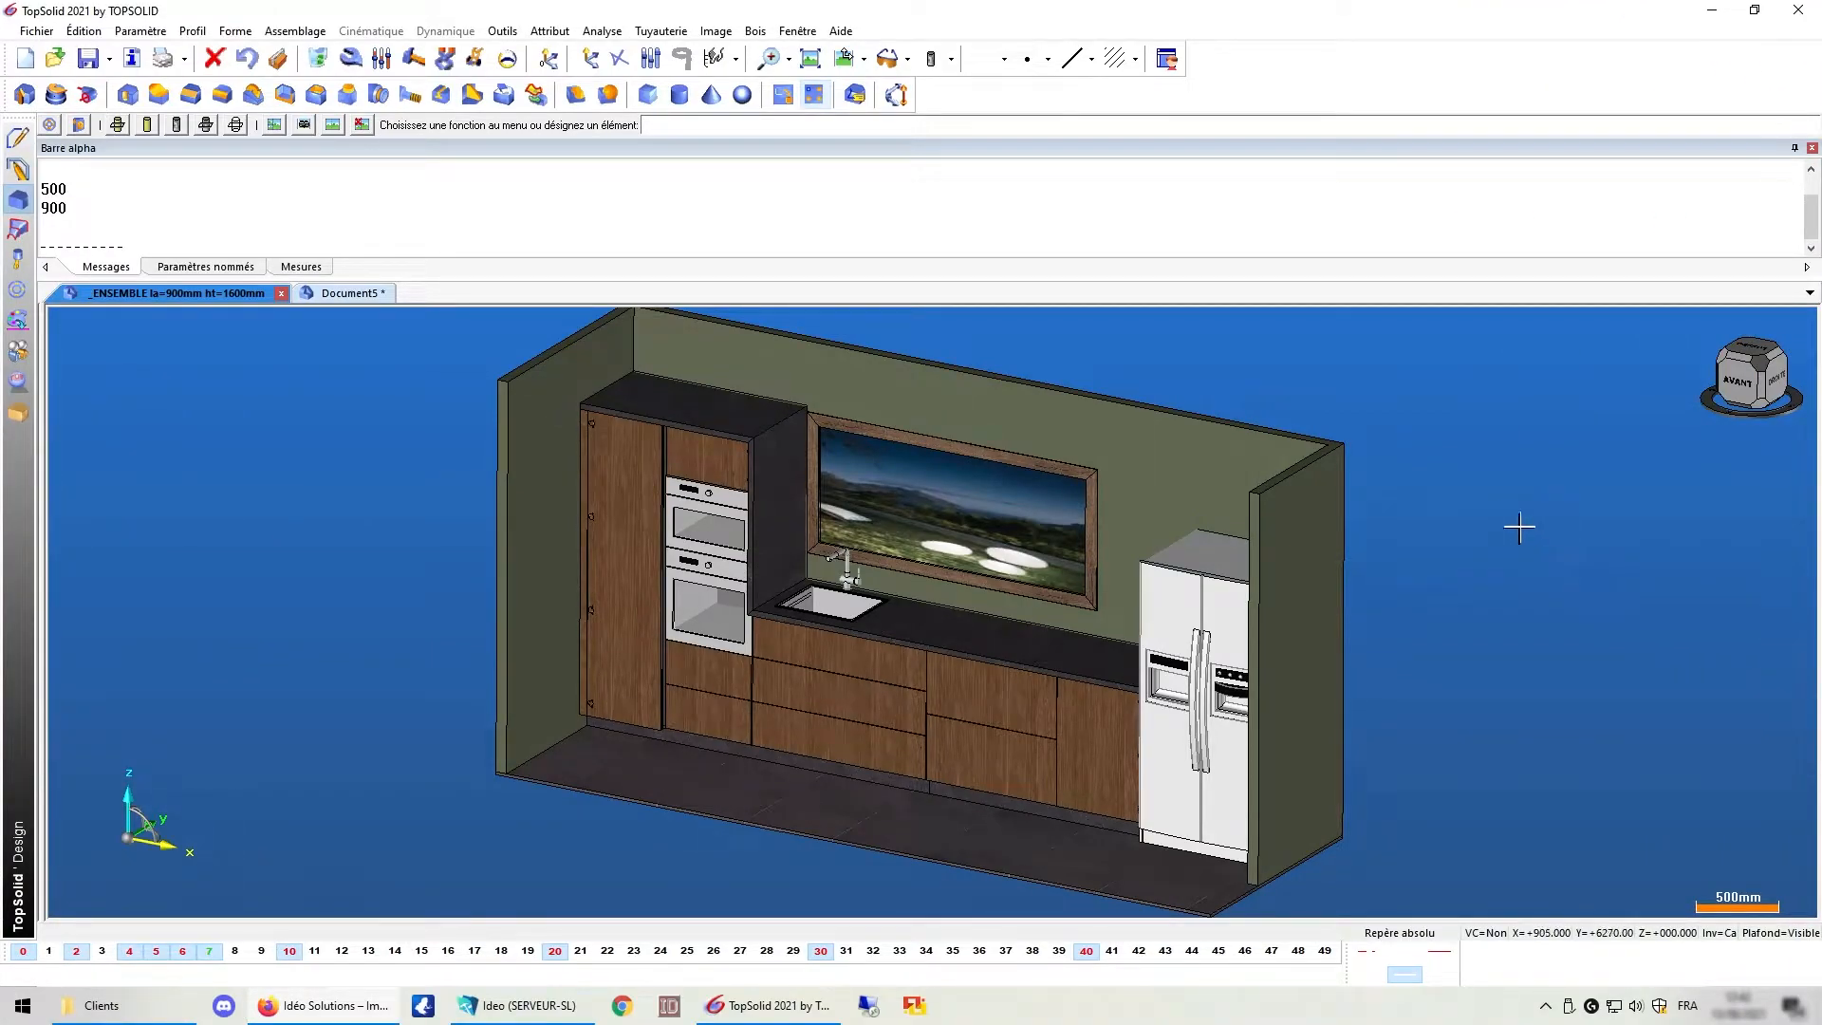
# Examine the named levels of the kitchen assembly and toggle the visibility of level 5.
pyautogui.click(40, 406)
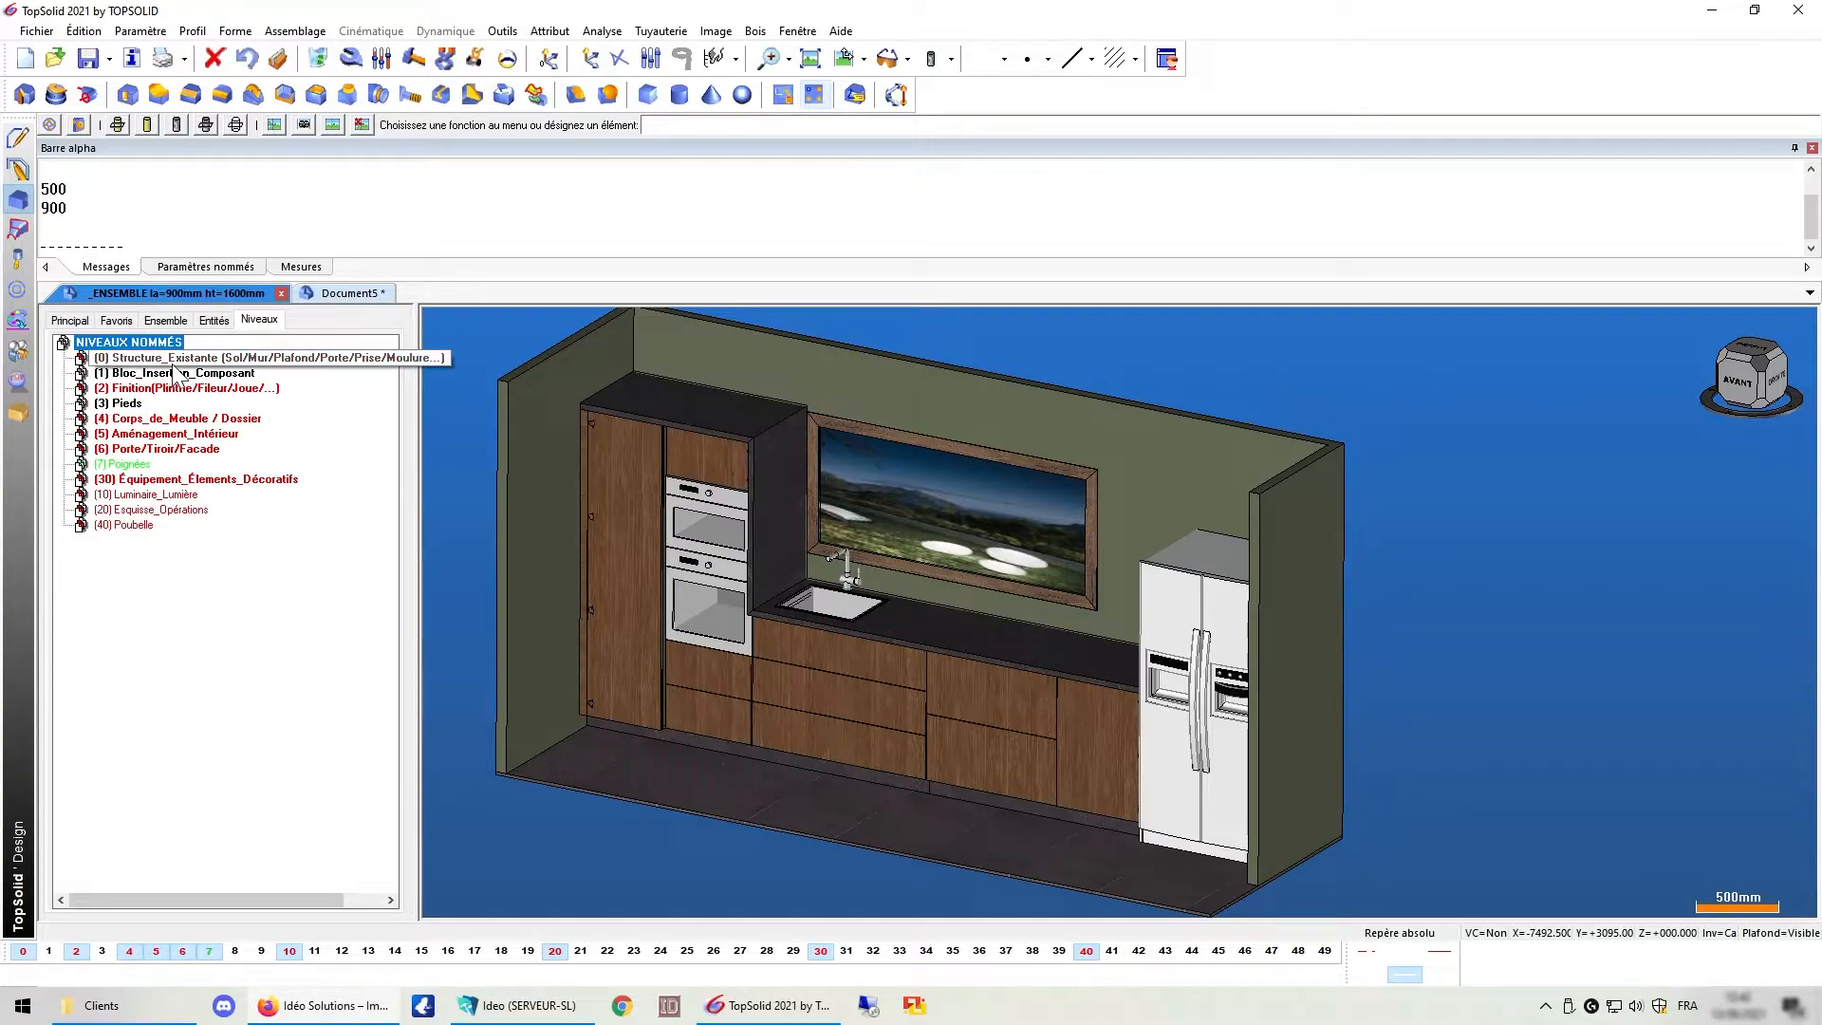
pyautogui.middleClick(500, 517)
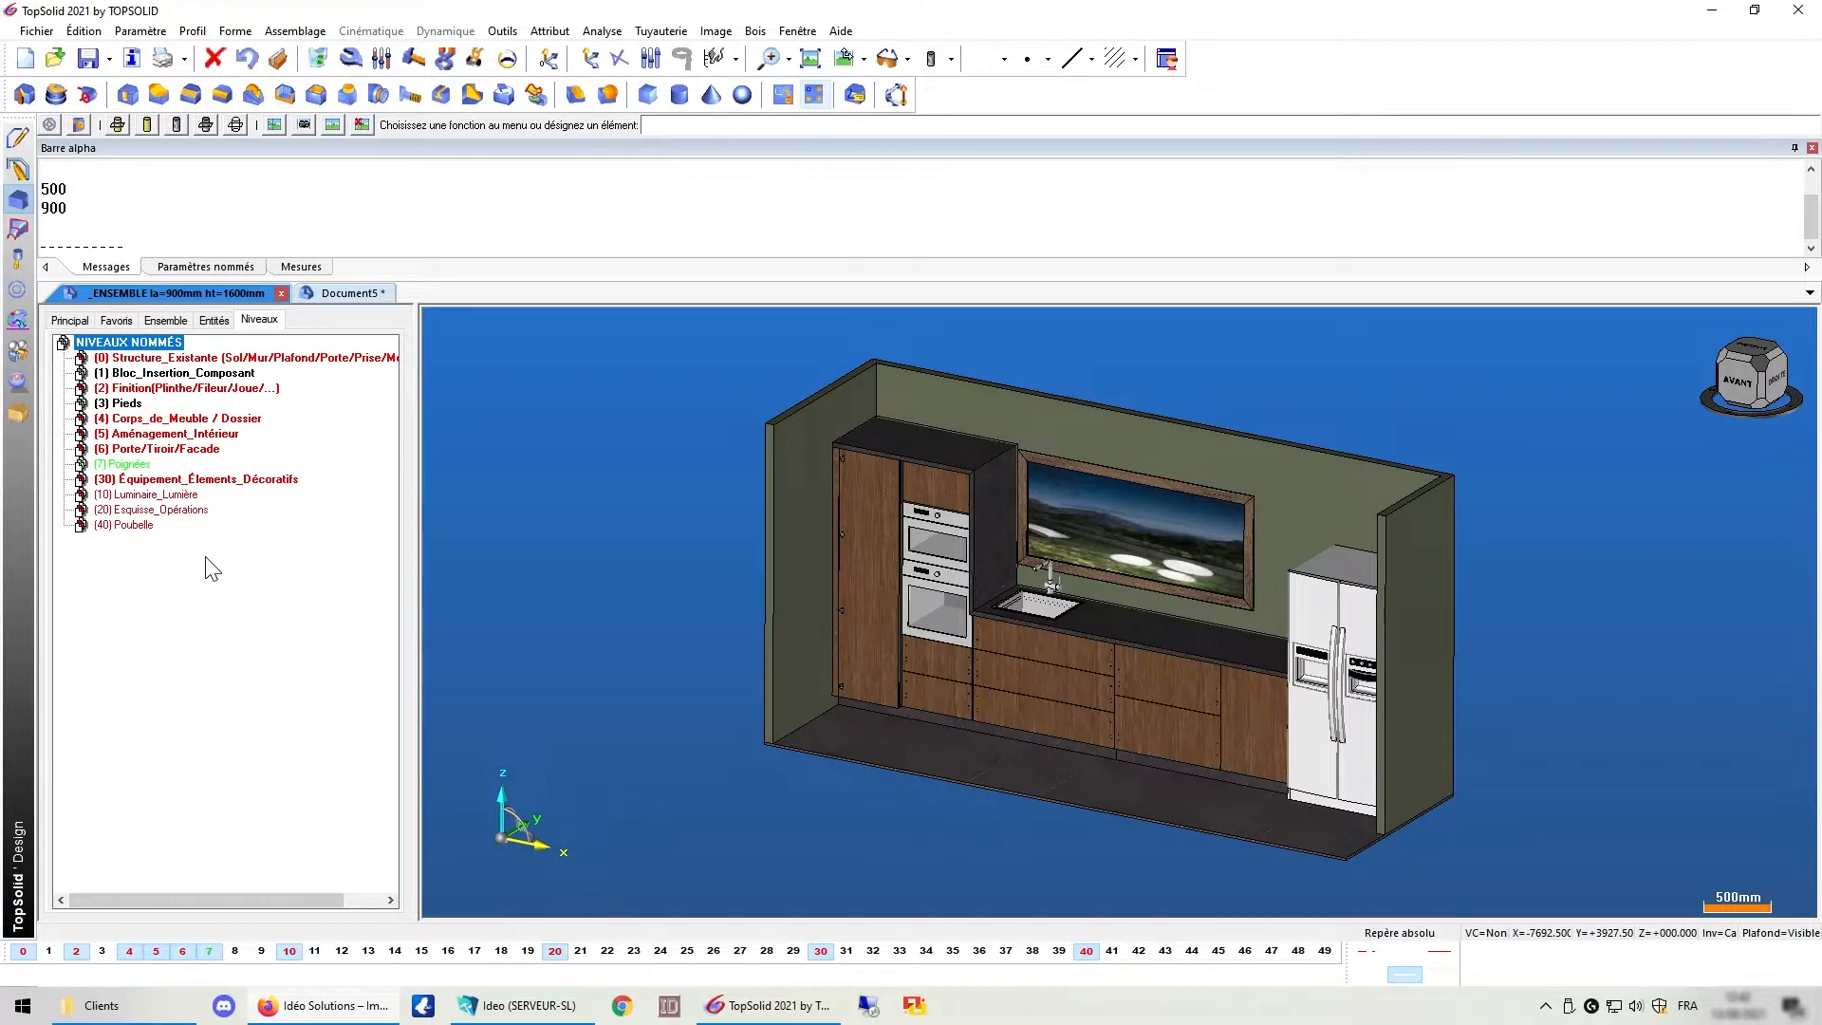
pyautogui.click(156, 953)
pyautogui.click(157, 954)
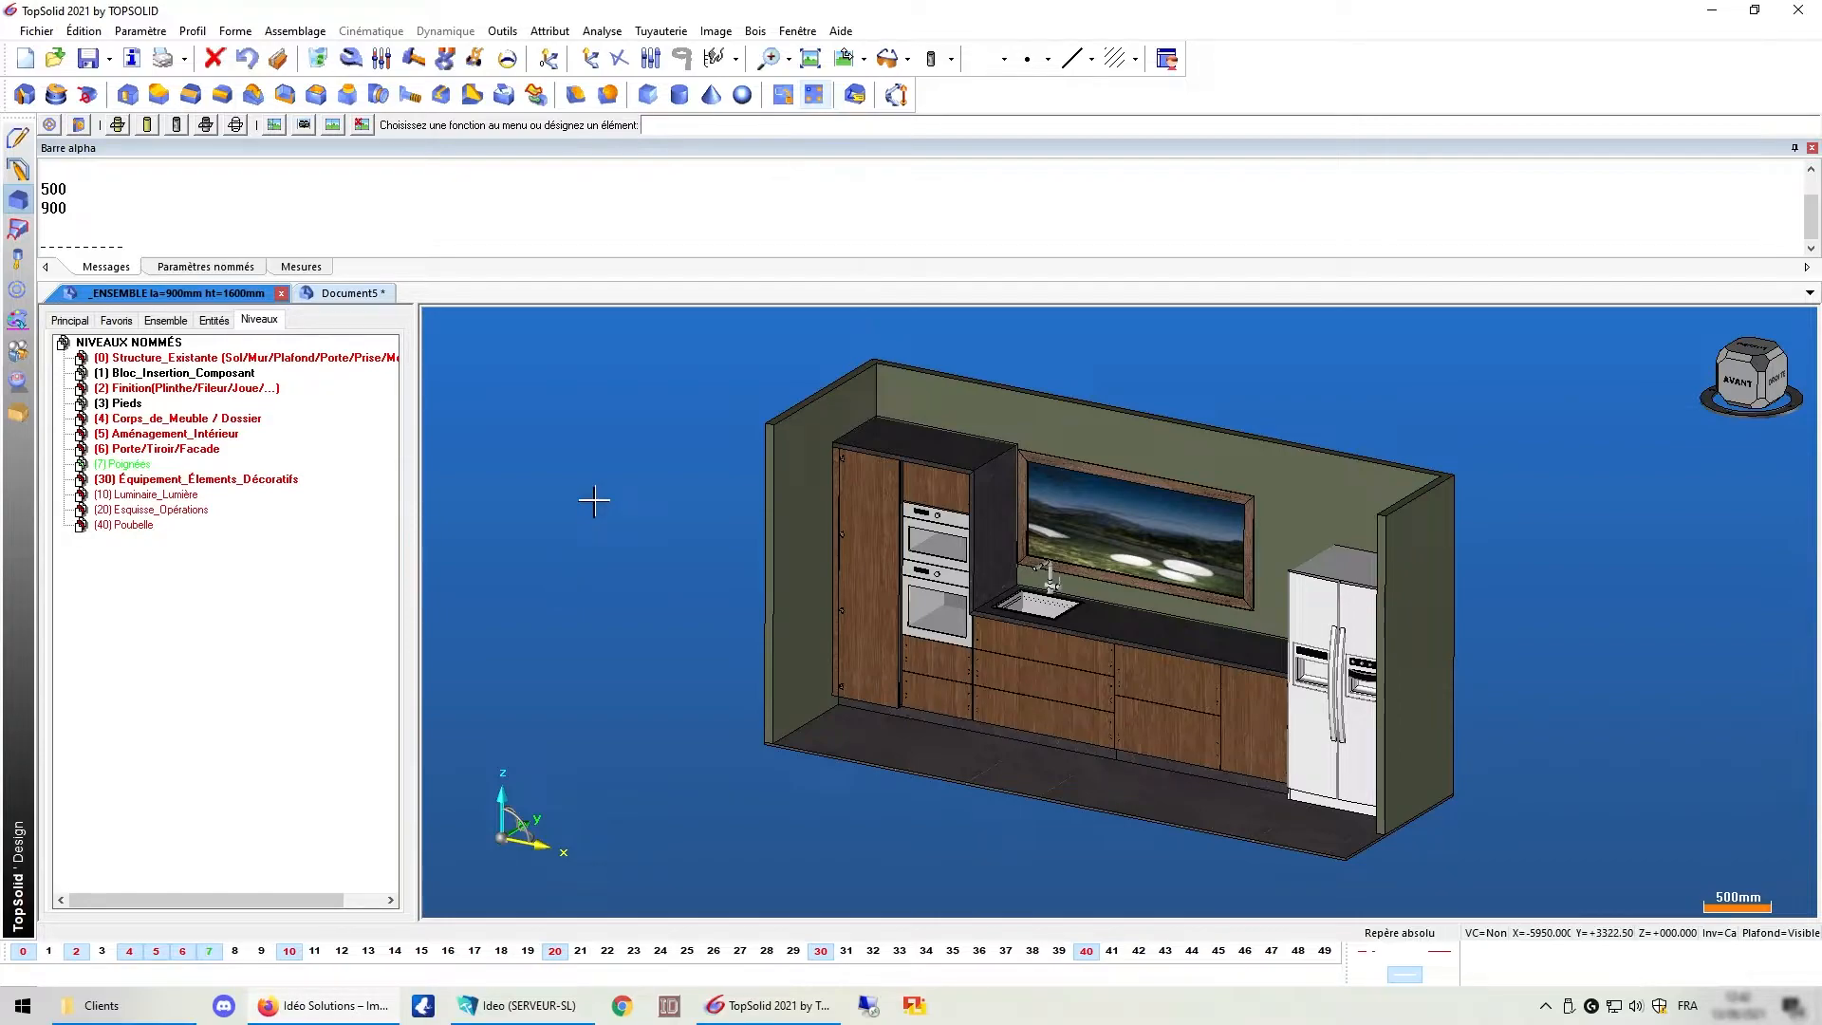
# Switch to Document5 and inspect its assembly and entity trees.
pyautogui.click(346, 293)
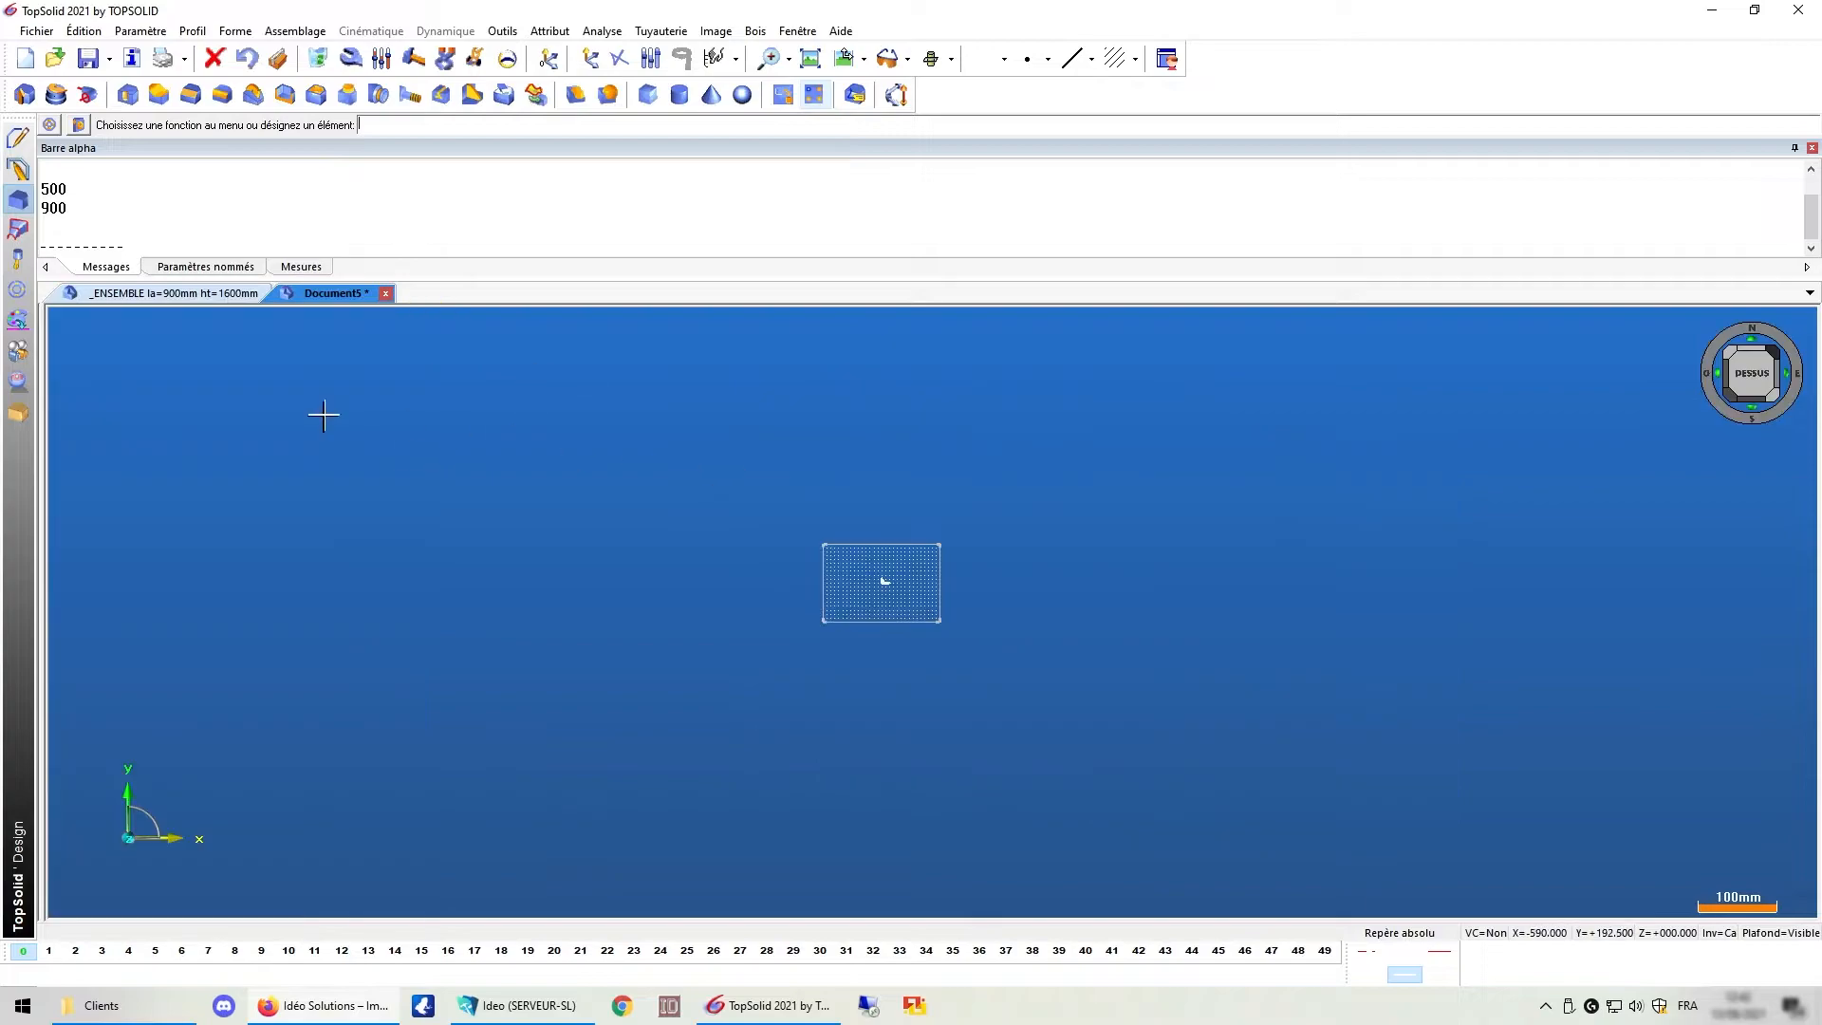
pyautogui.doubleClick(43, 340)
pyautogui.click(174, 324)
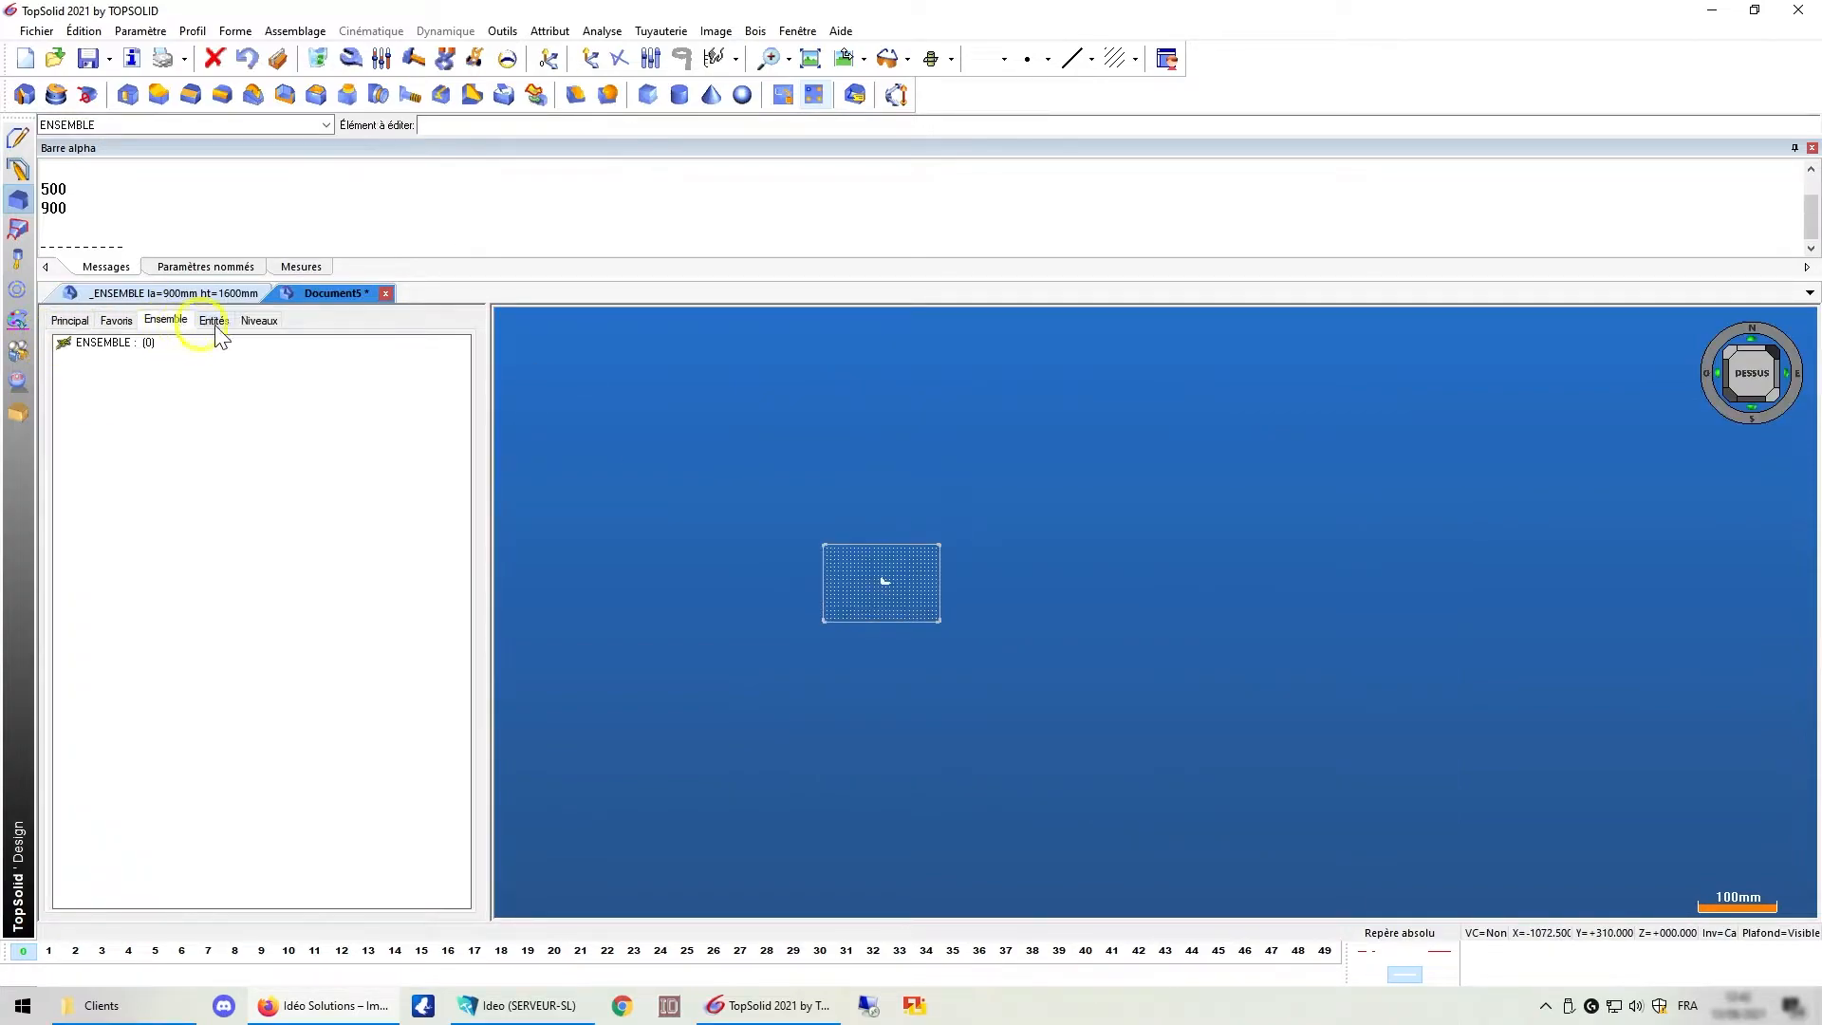
pyautogui.click(216, 324)
pyautogui.click(64, 373)
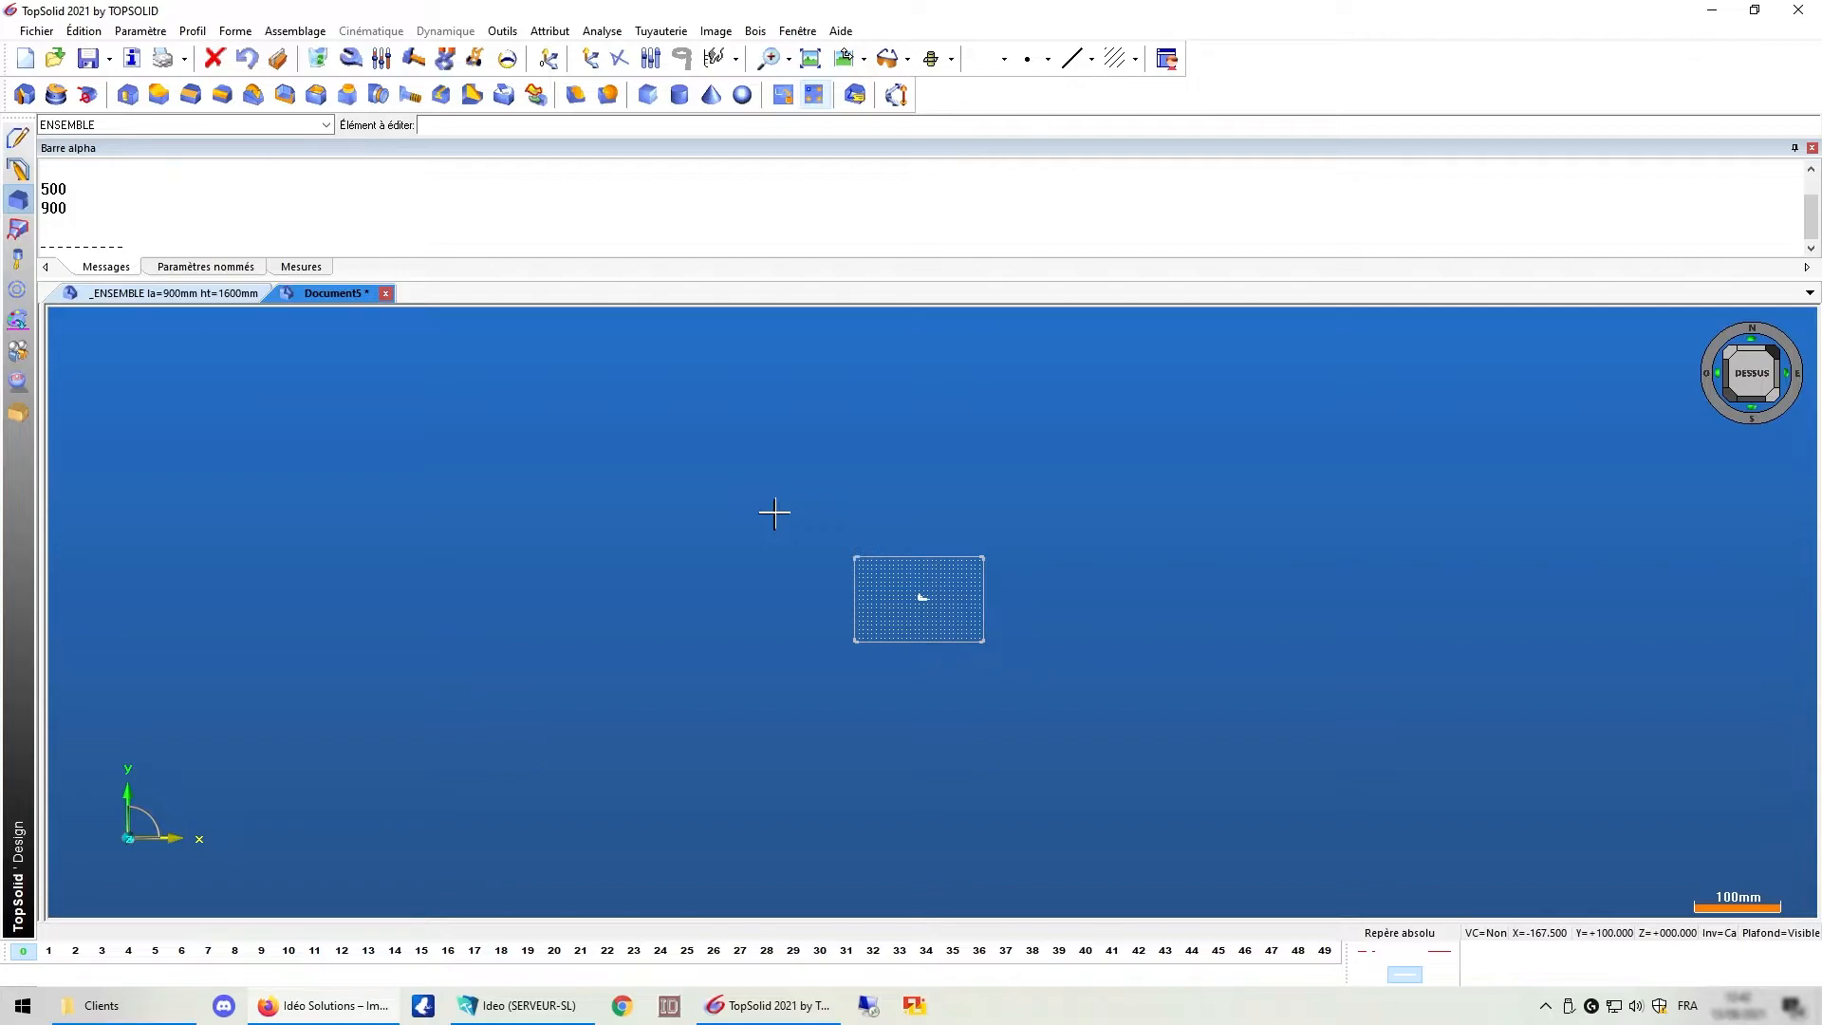
# Create a centred block 600 mm in X, 500 mm in Y and 900 mm in Z at the origin.
pyautogui.click(648, 95)
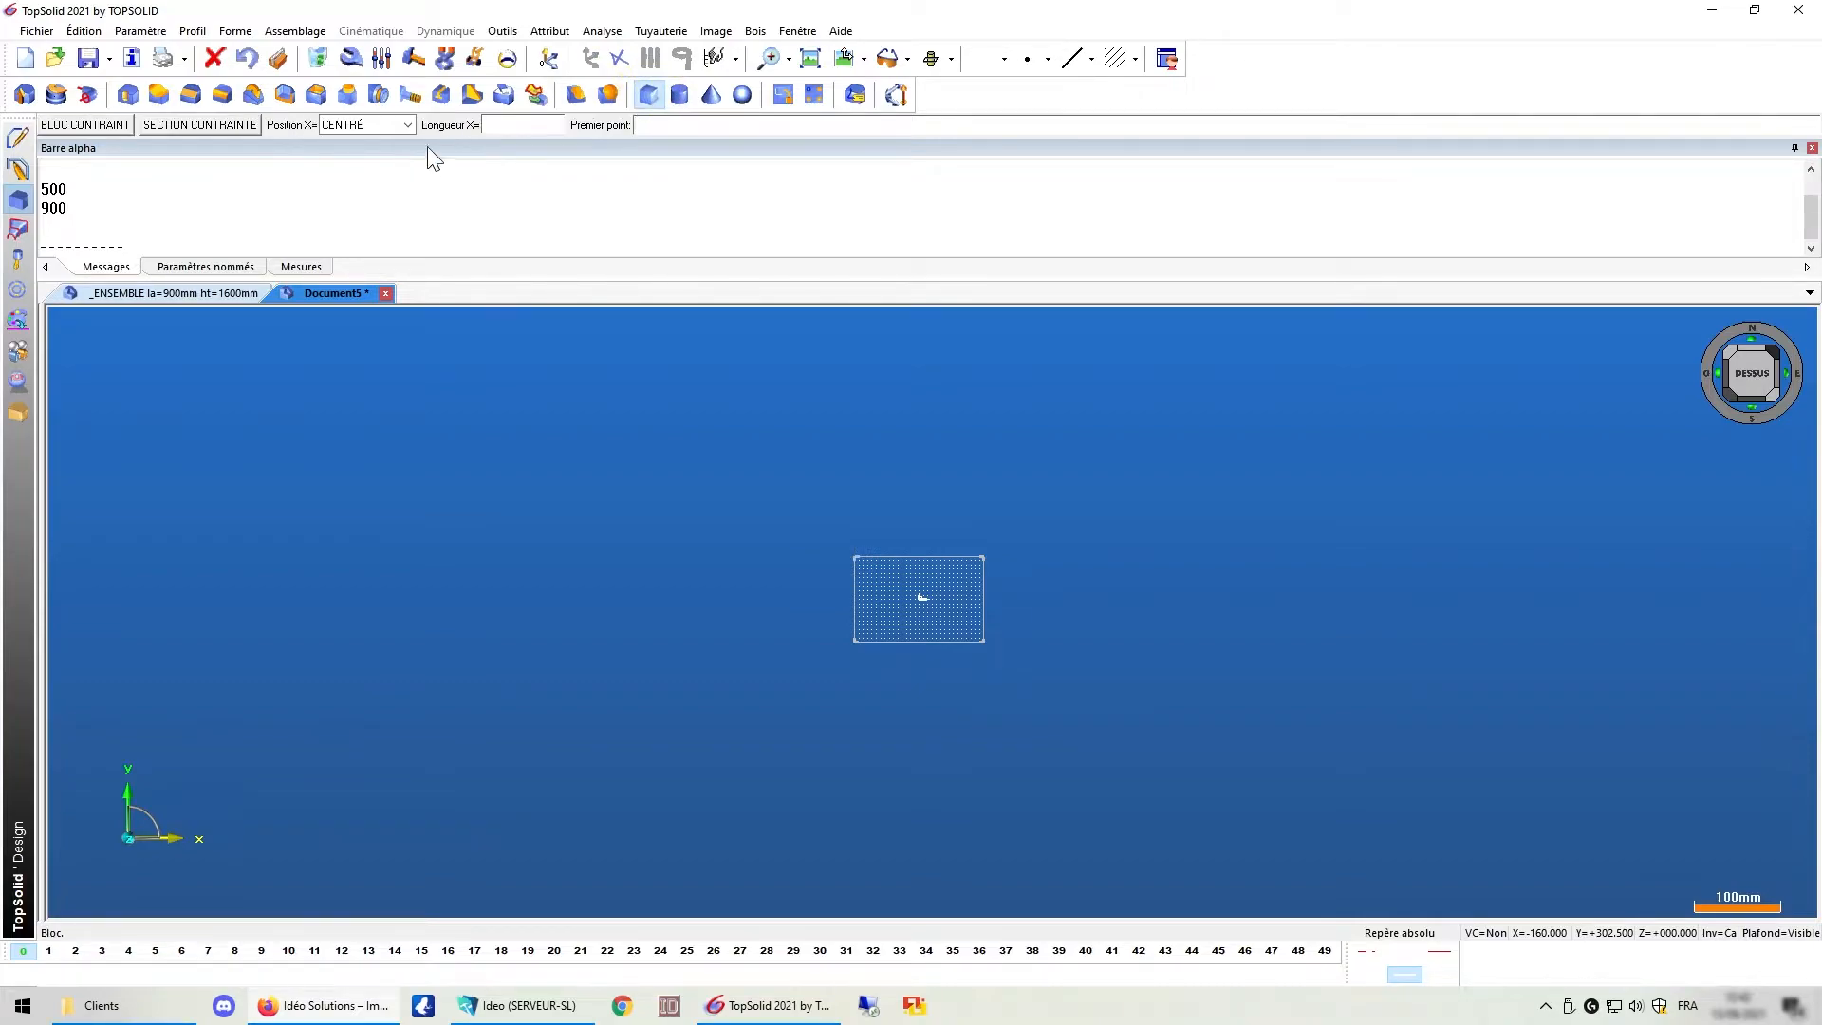
pyautogui.click(520, 124)
pyautogui.write('600')
pyautogui.press('Return')
pyautogui.write('500')
pyautogui.press('Return')
pyautogui.write('900')
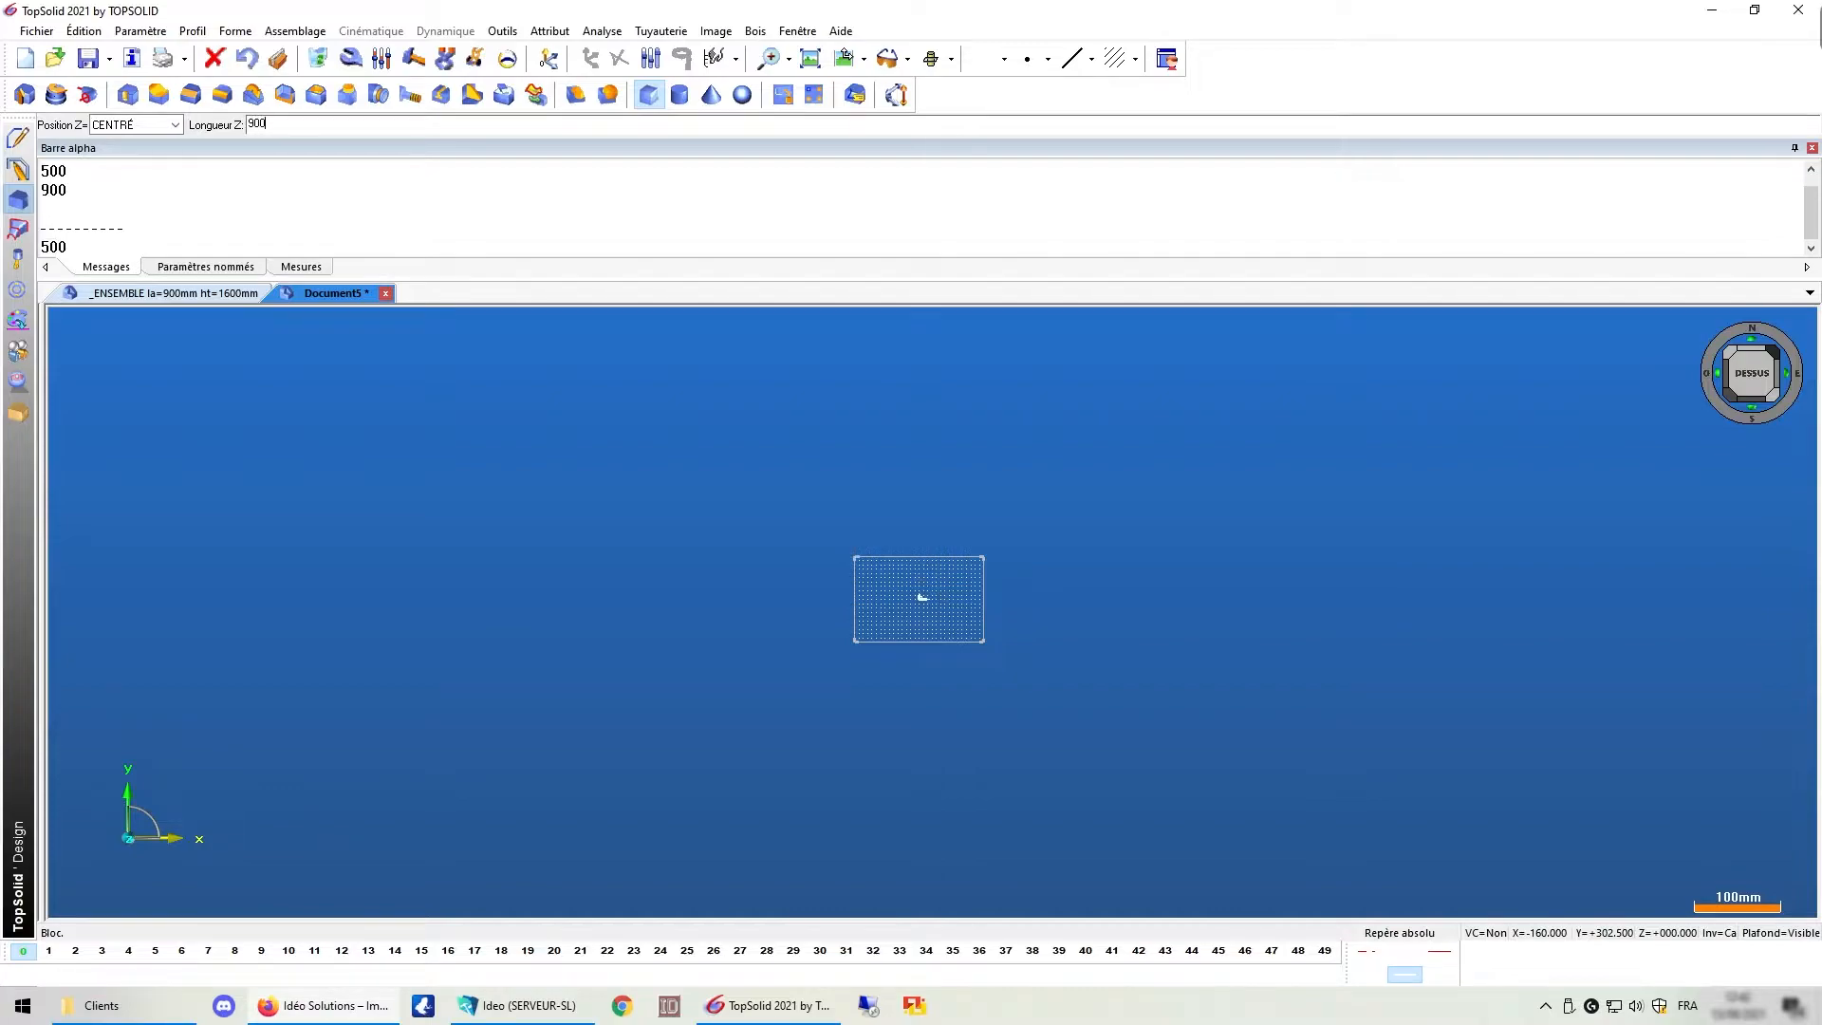
pyautogui.press('Return')
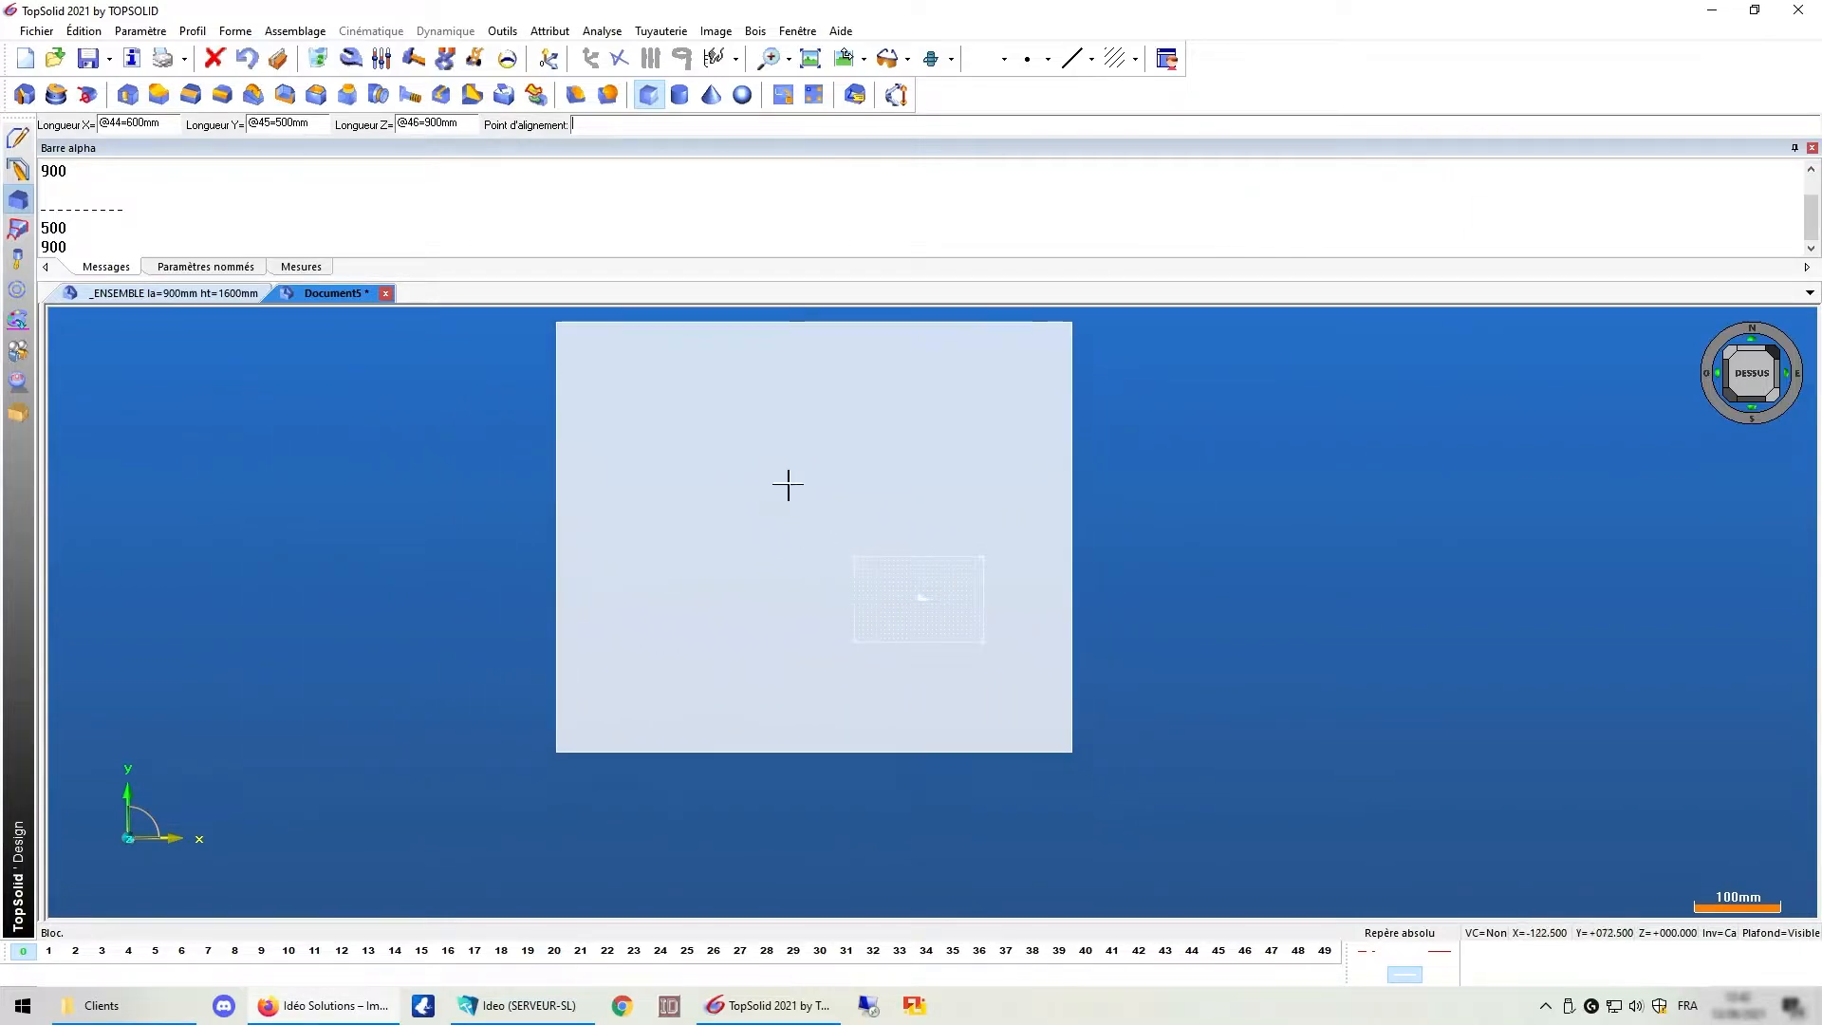
pyautogui.press('Return')
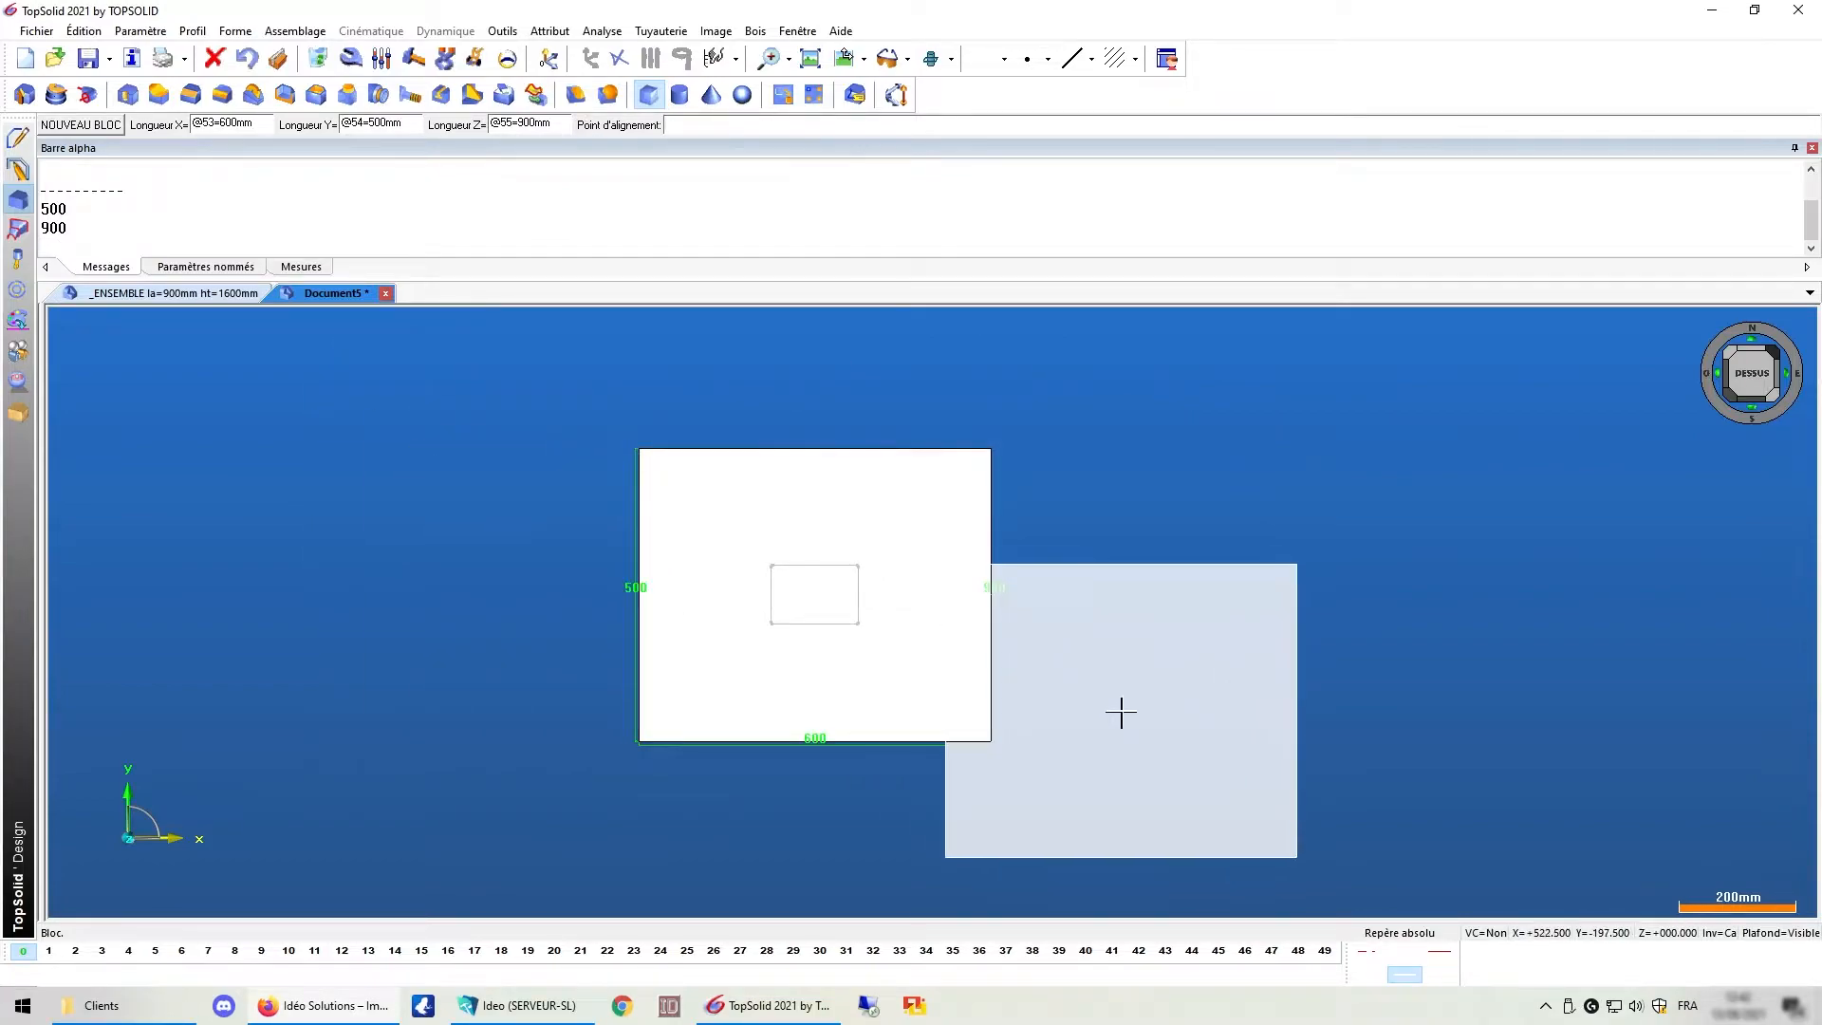
# Apply transparency 8 to the block.
pyautogui.moveTo(1118, 711); pyautogui.dragTo(1112, 596, button='middle')
pyautogui.moveTo(1200, 504); pyautogui.dragTo(1114, 582, button='middle')
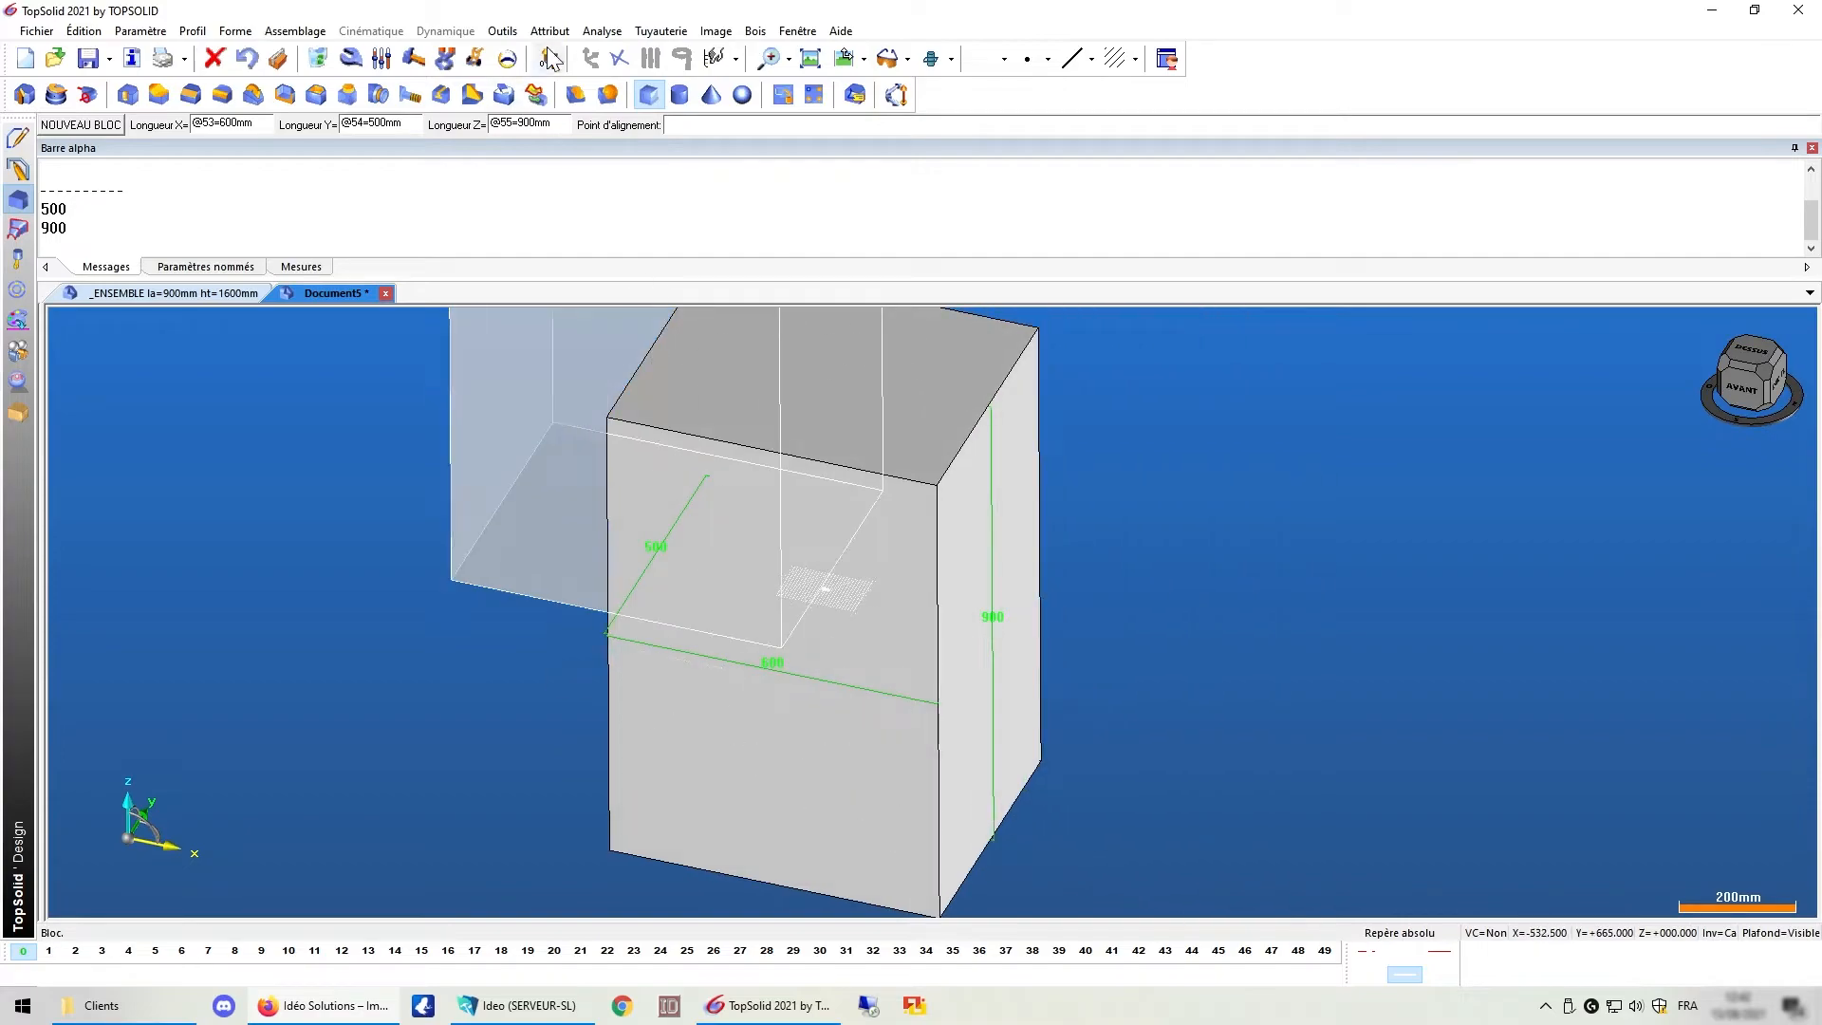
pyautogui.click(549, 31)
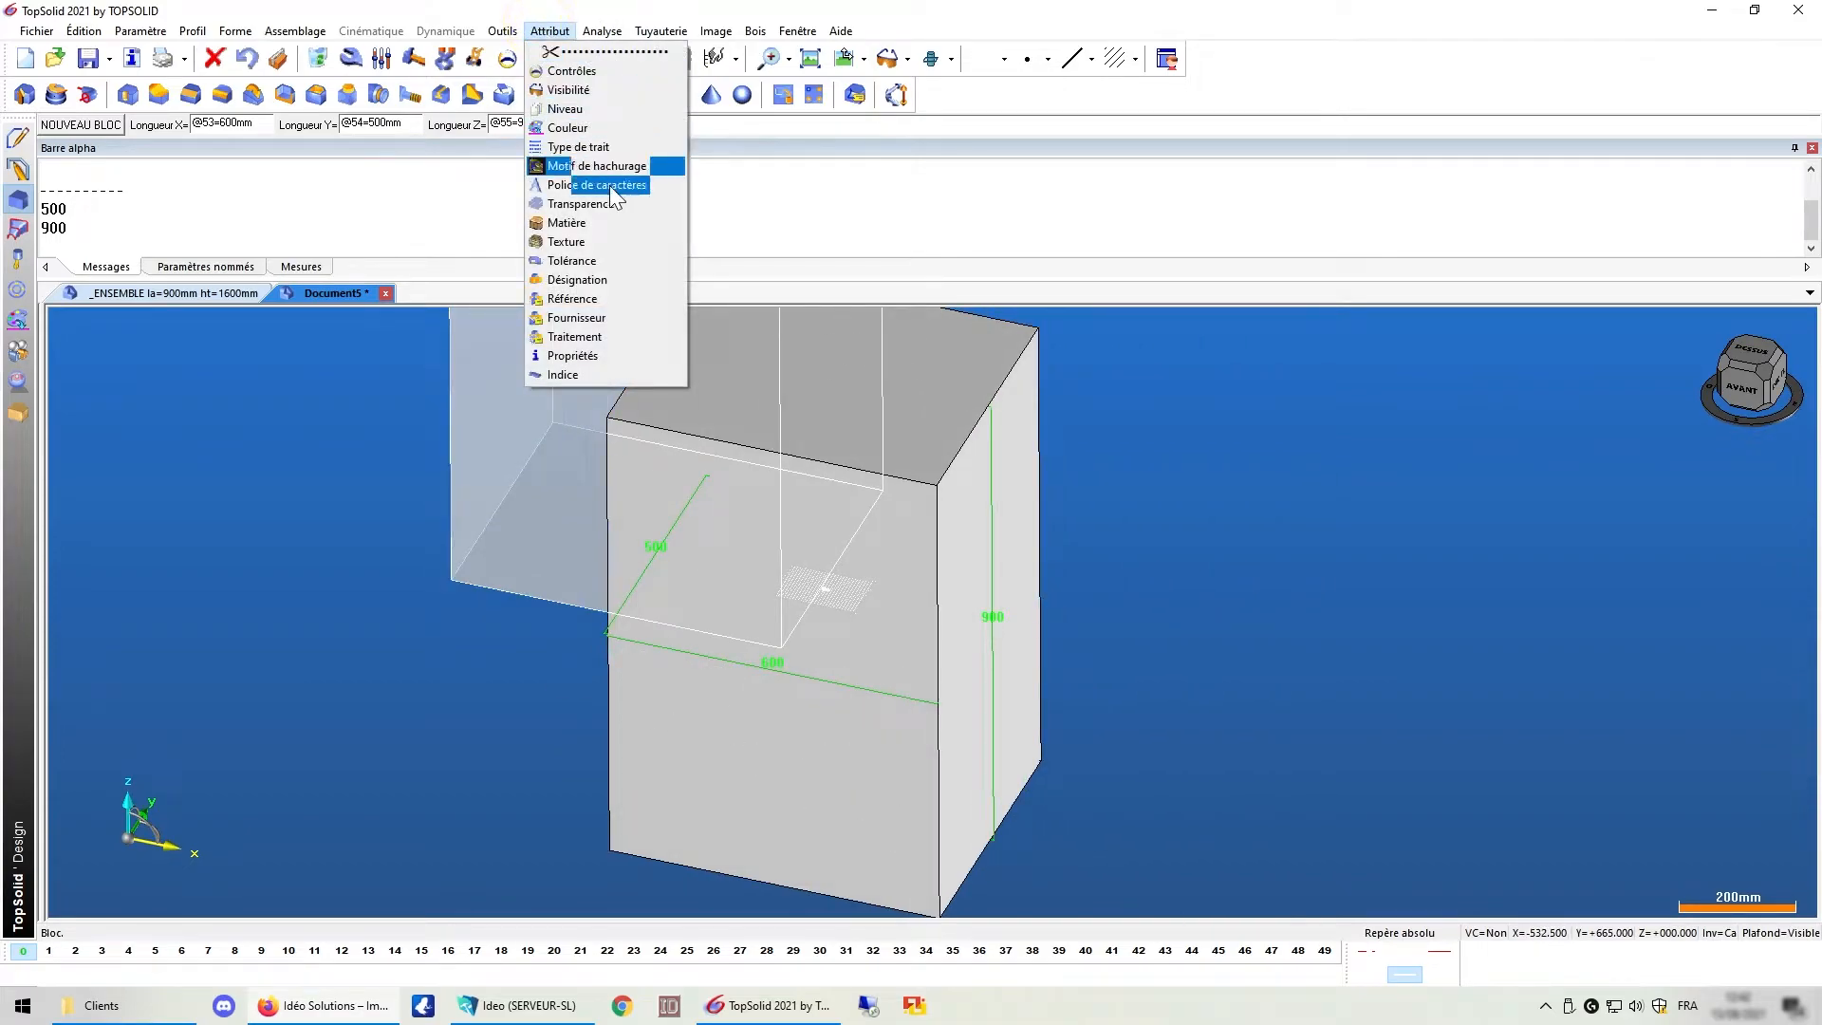
pyautogui.click(580, 207)
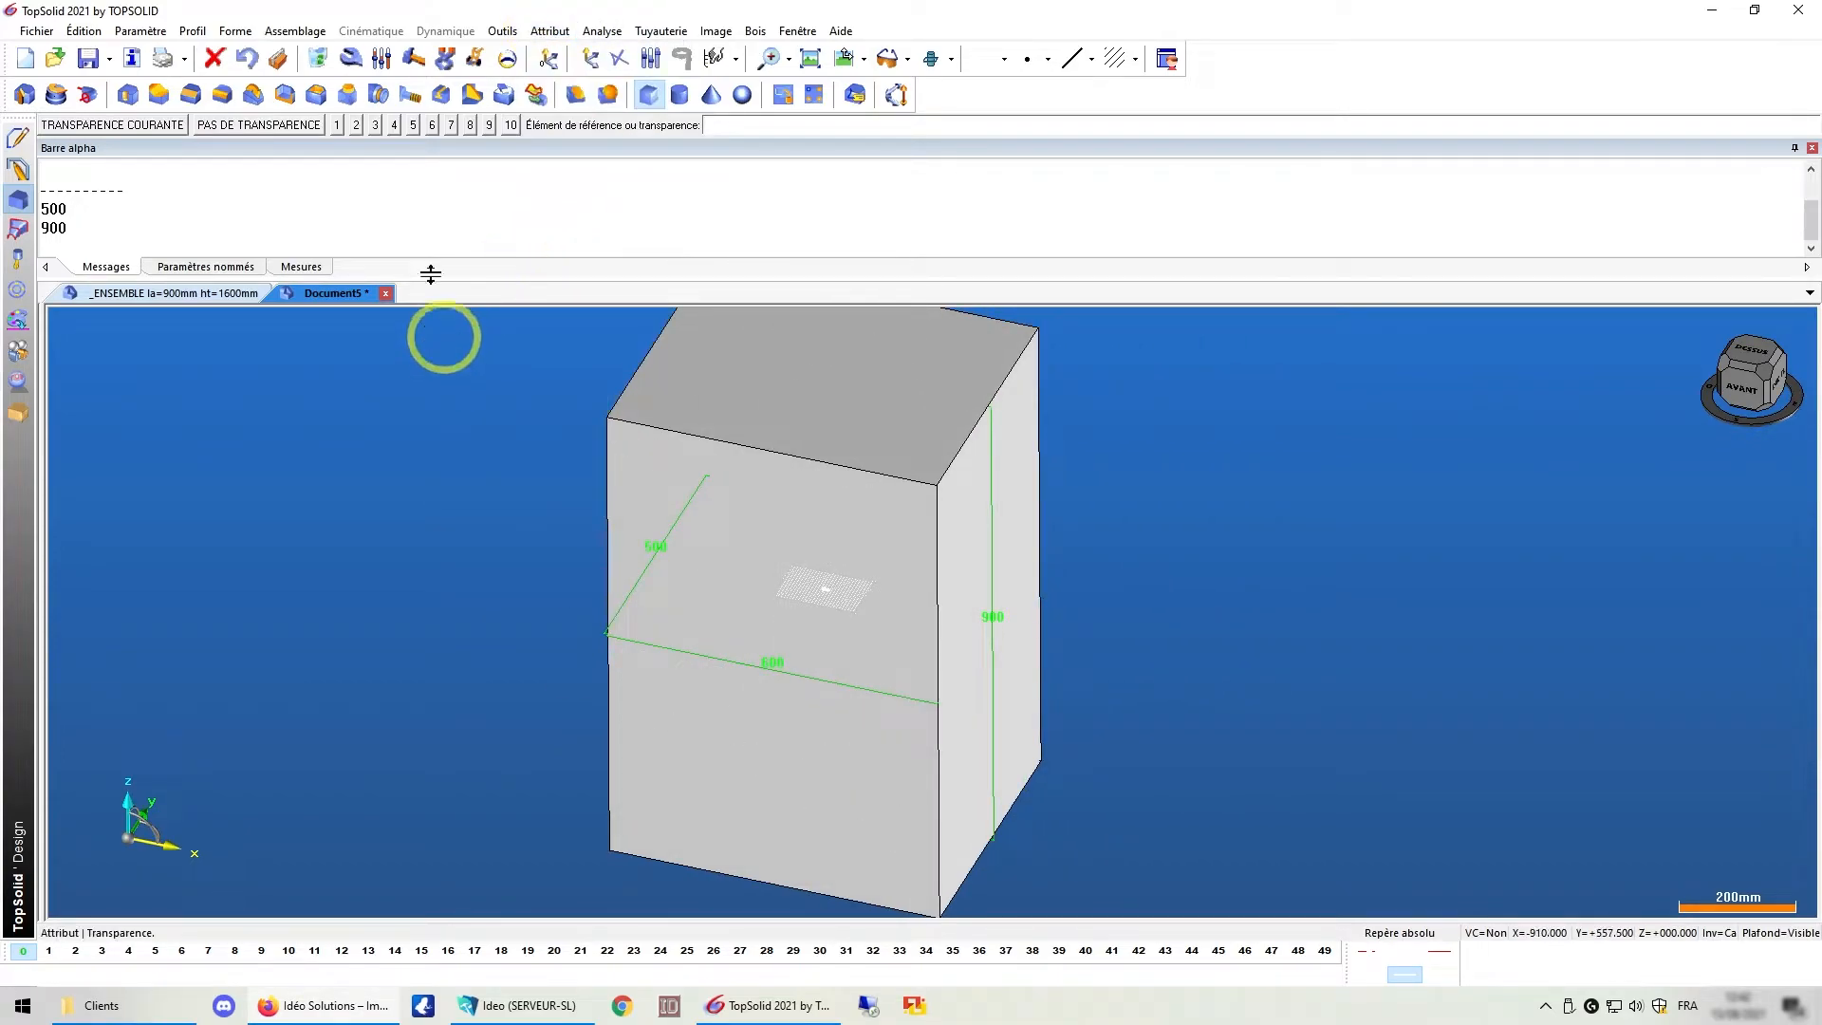
pyautogui.click(470, 125)
pyautogui.click(826, 411)
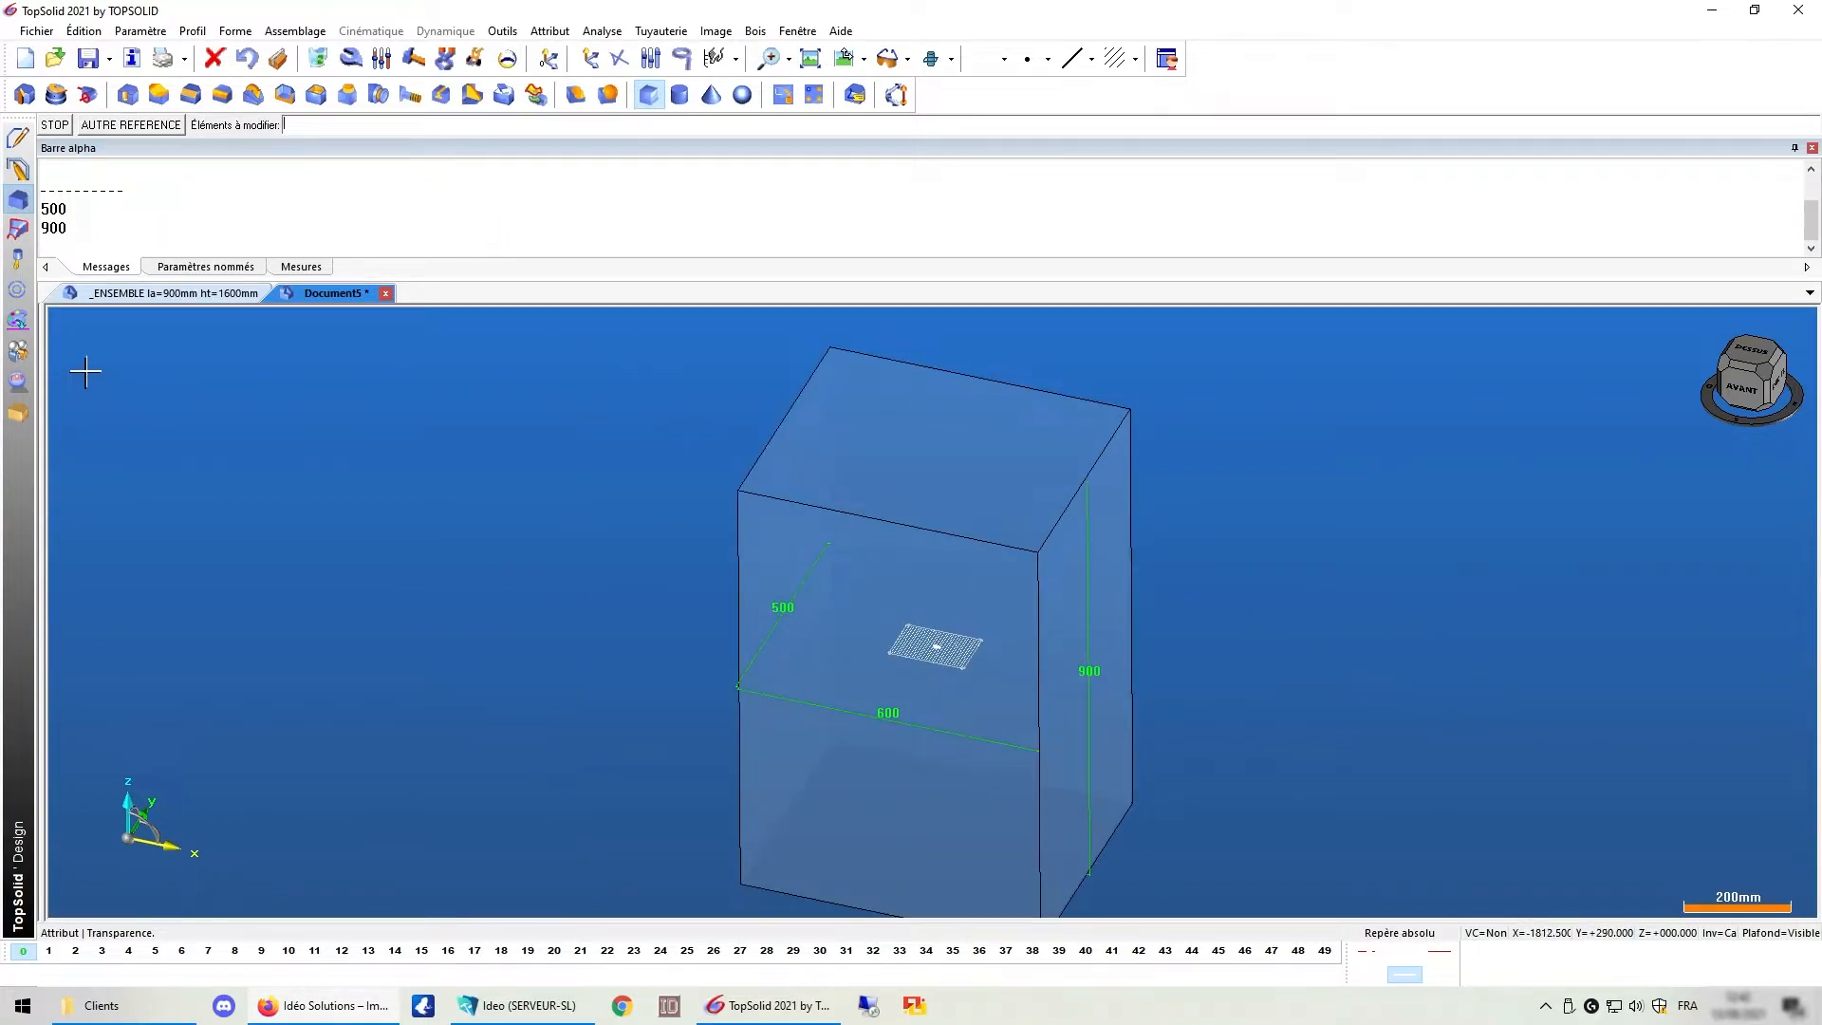
# Create a length parameter ep=19 with the designation "Epaisseur Corps de meuble".
pyautogui.click(140, 33)
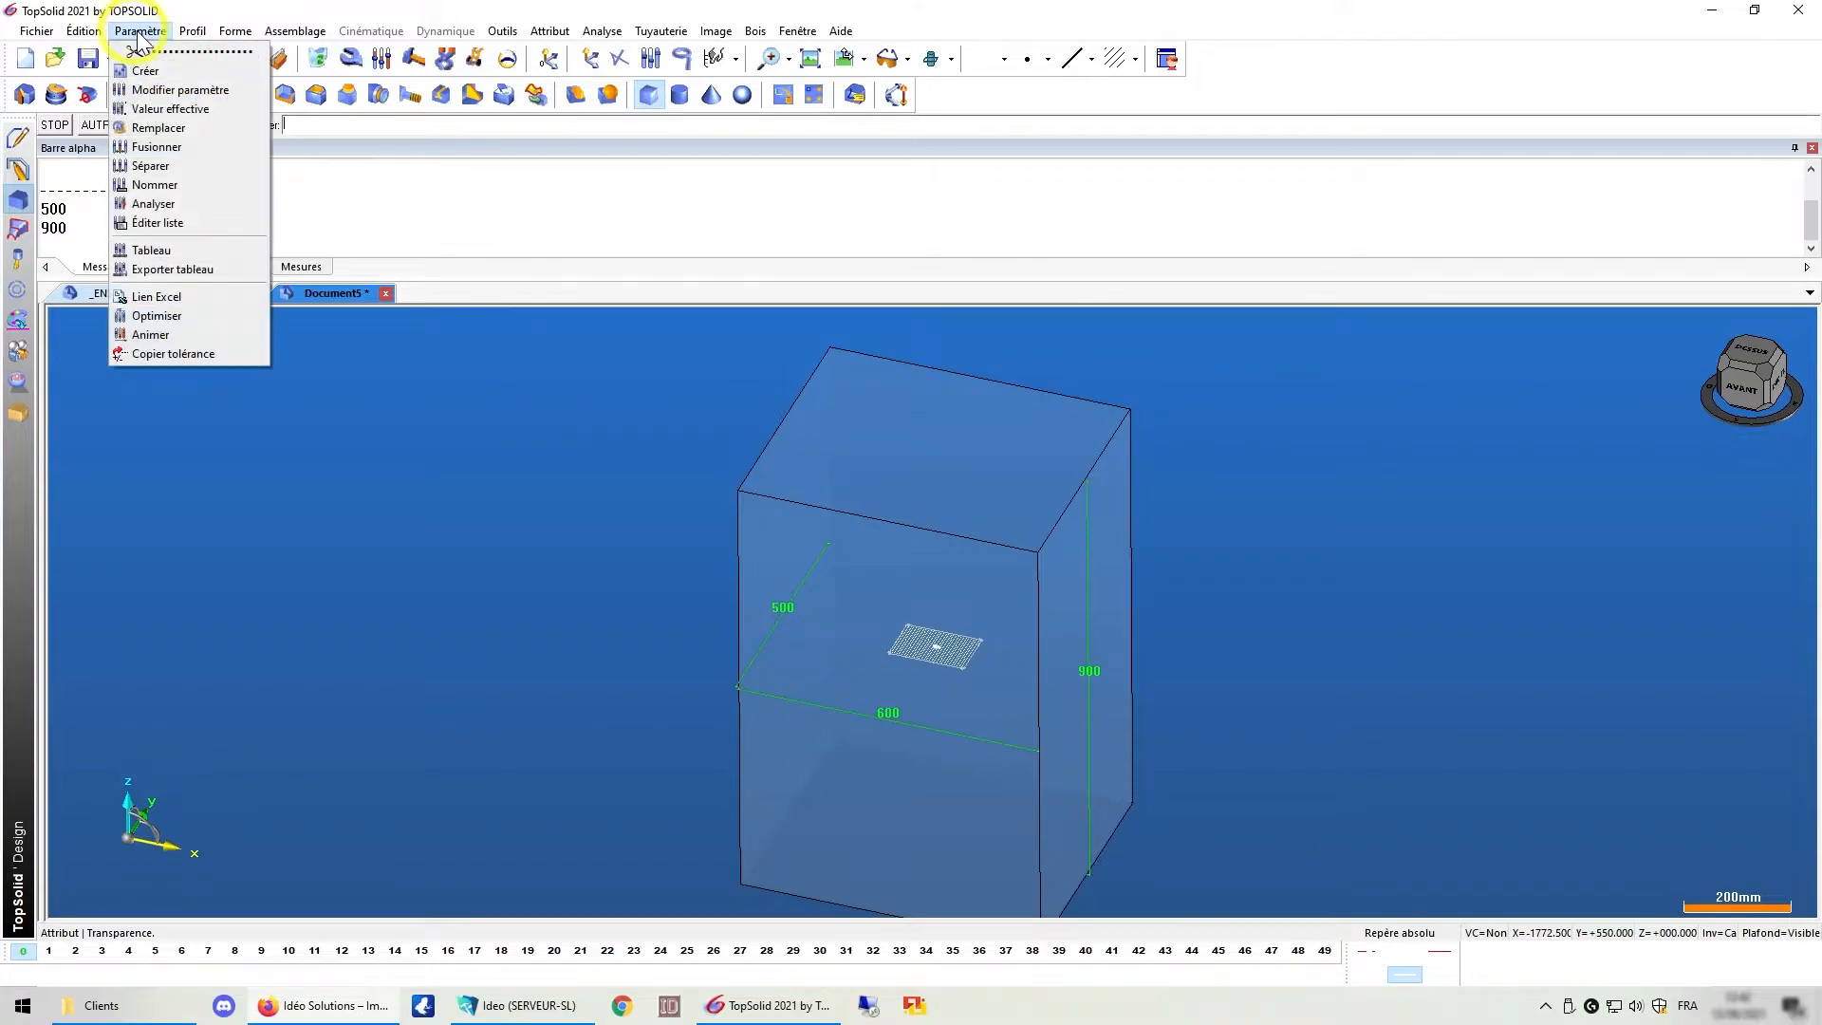
pyautogui.click(145, 72)
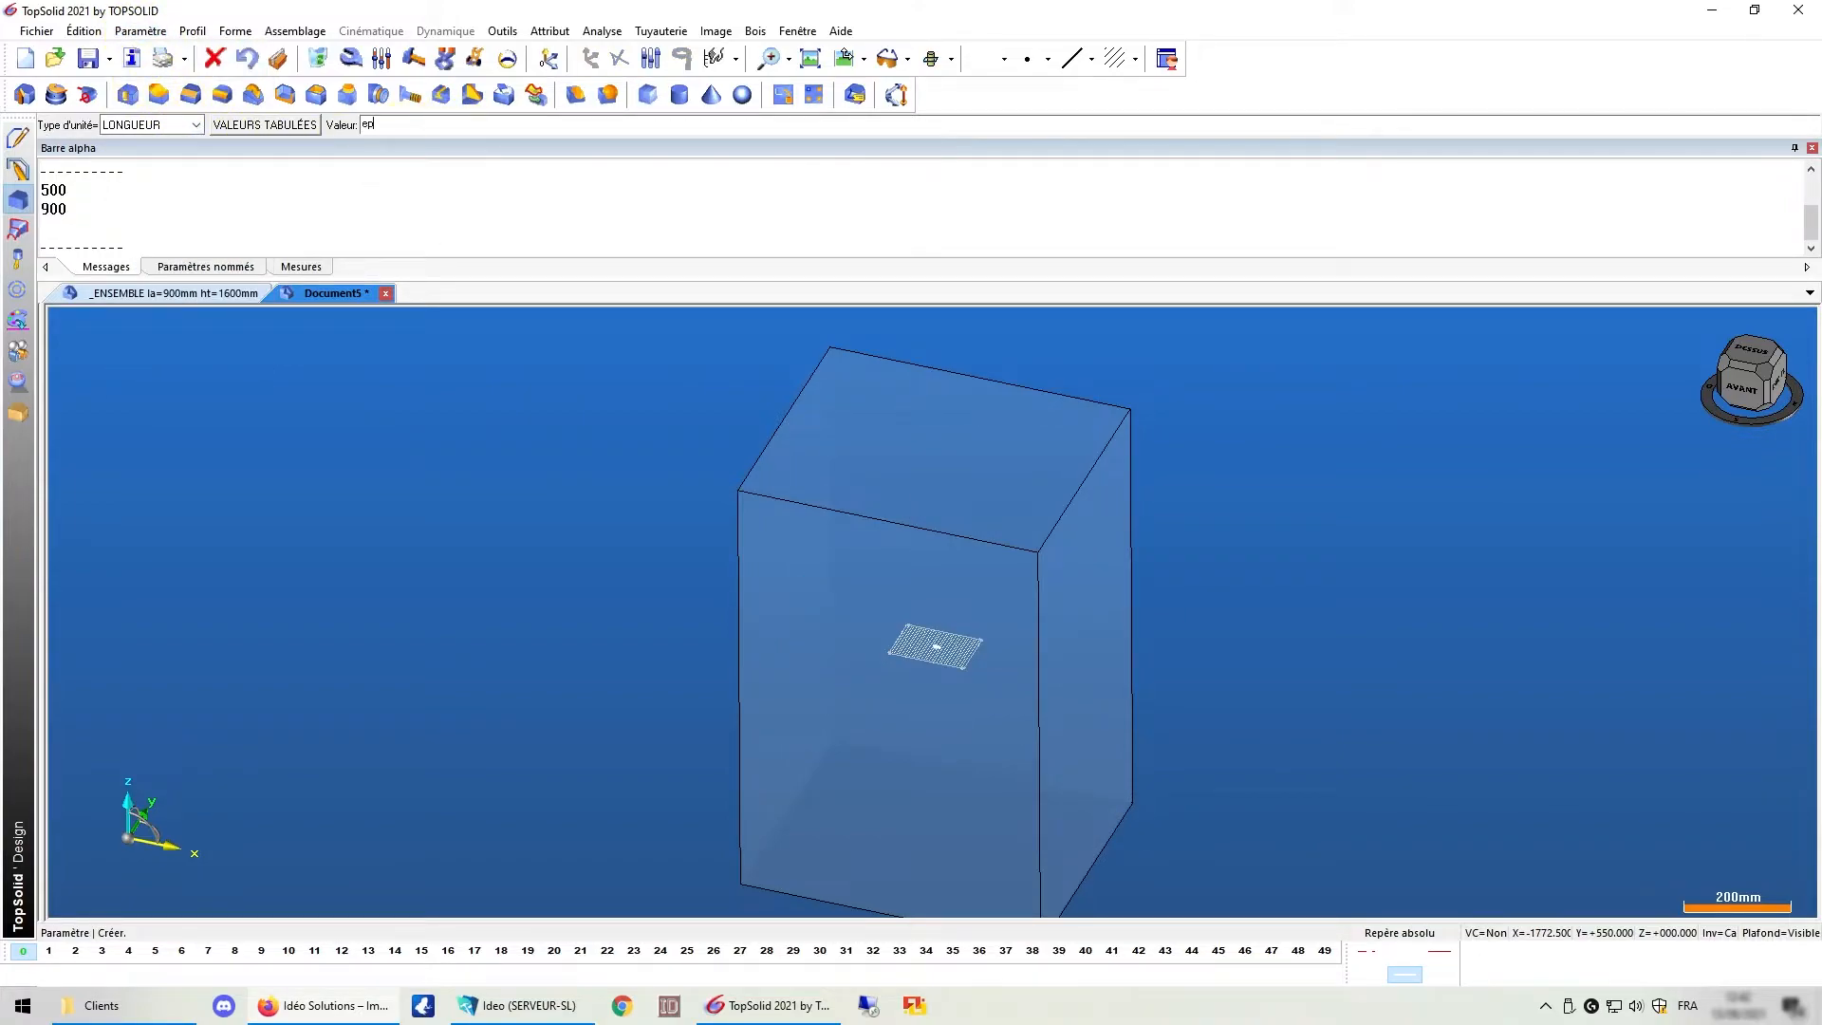
pyautogui.write('ep=15')
pyautogui.press('Return')
pyautogui.press('Tab')
pyautogui.write('E')
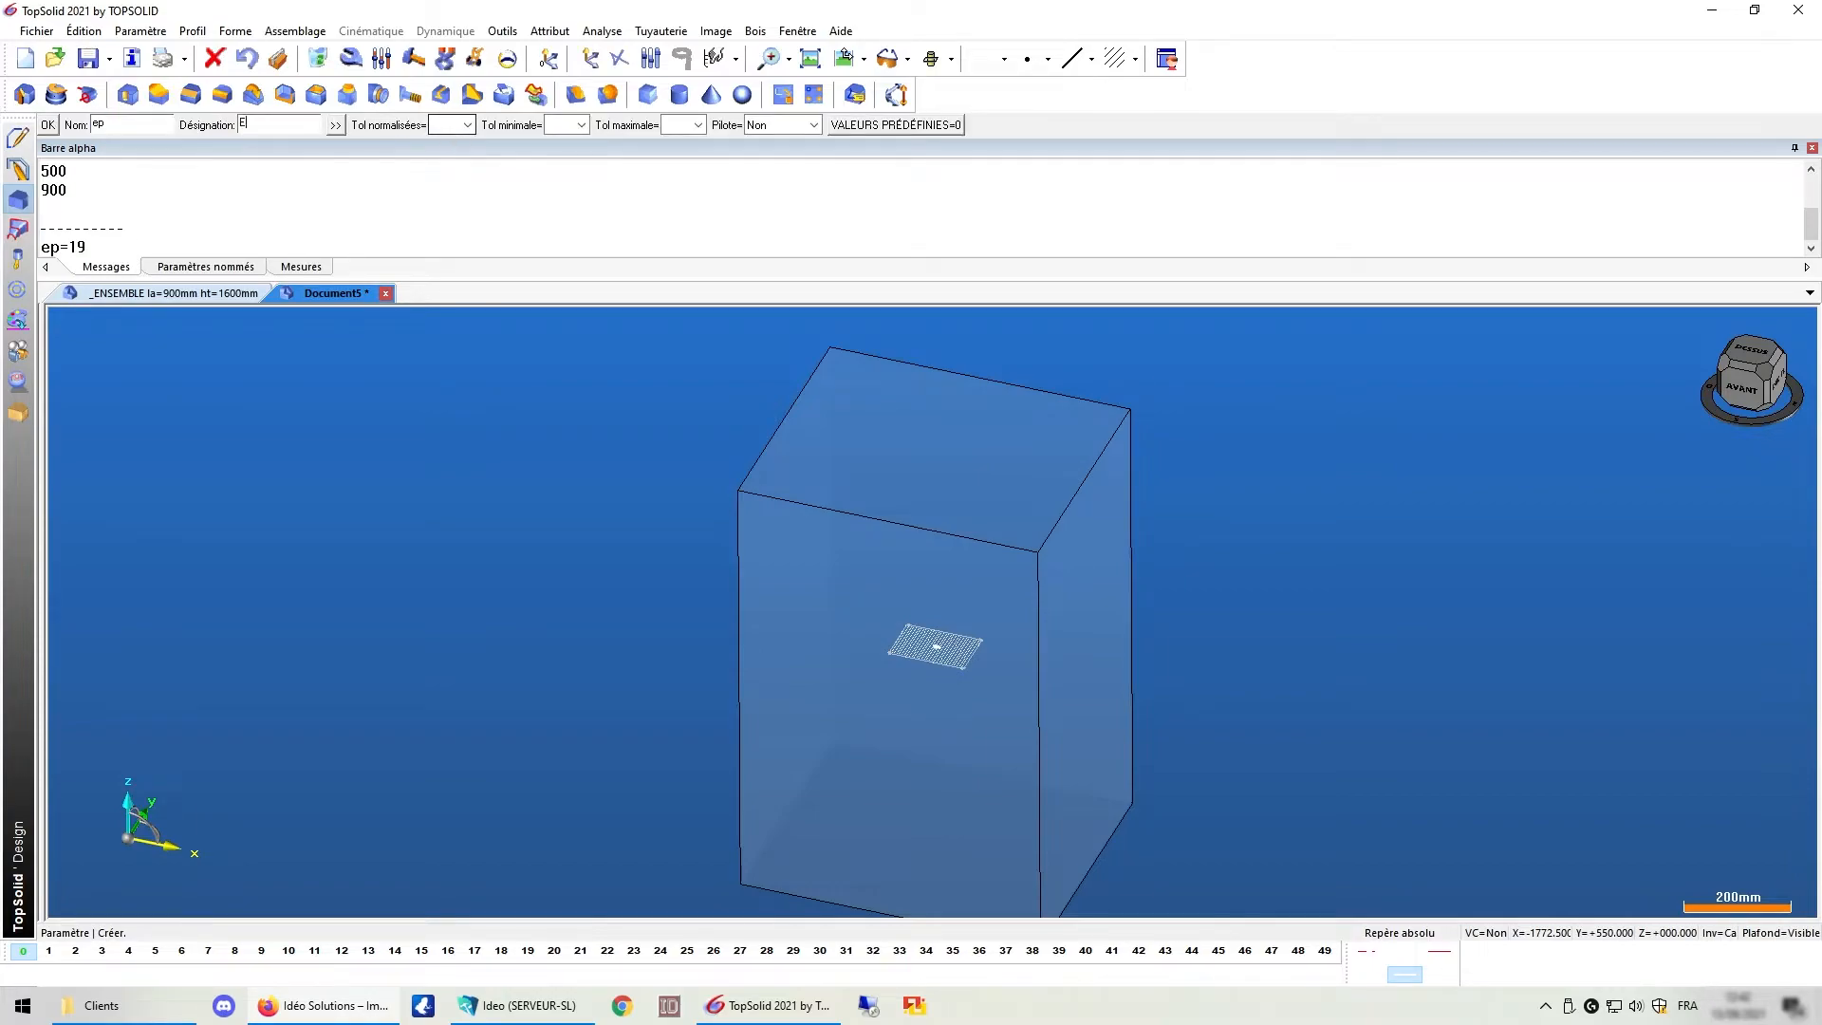
pyautogui.write('paisseur')
pyautogui.write(' Corps de meuble')
pyautogui.click(48, 124)
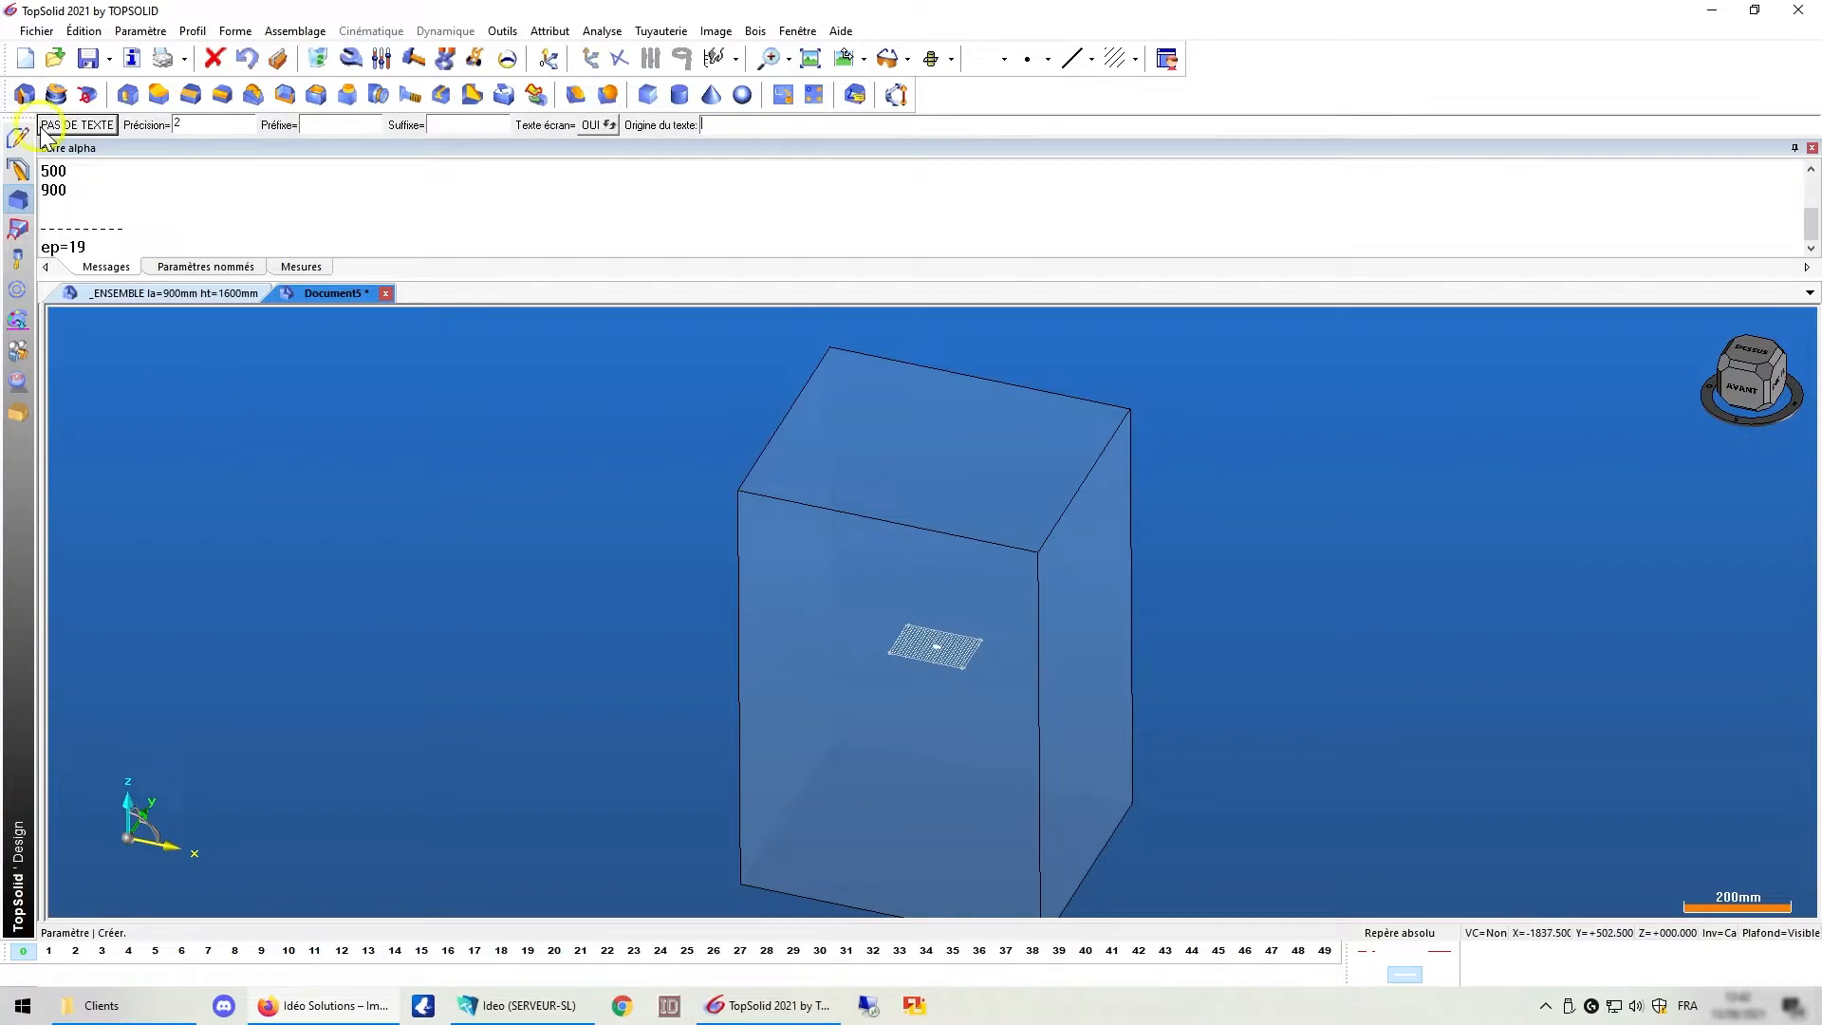
# Show the entity tree and expand its parameters and shapes.
pyautogui.click(44, 341)
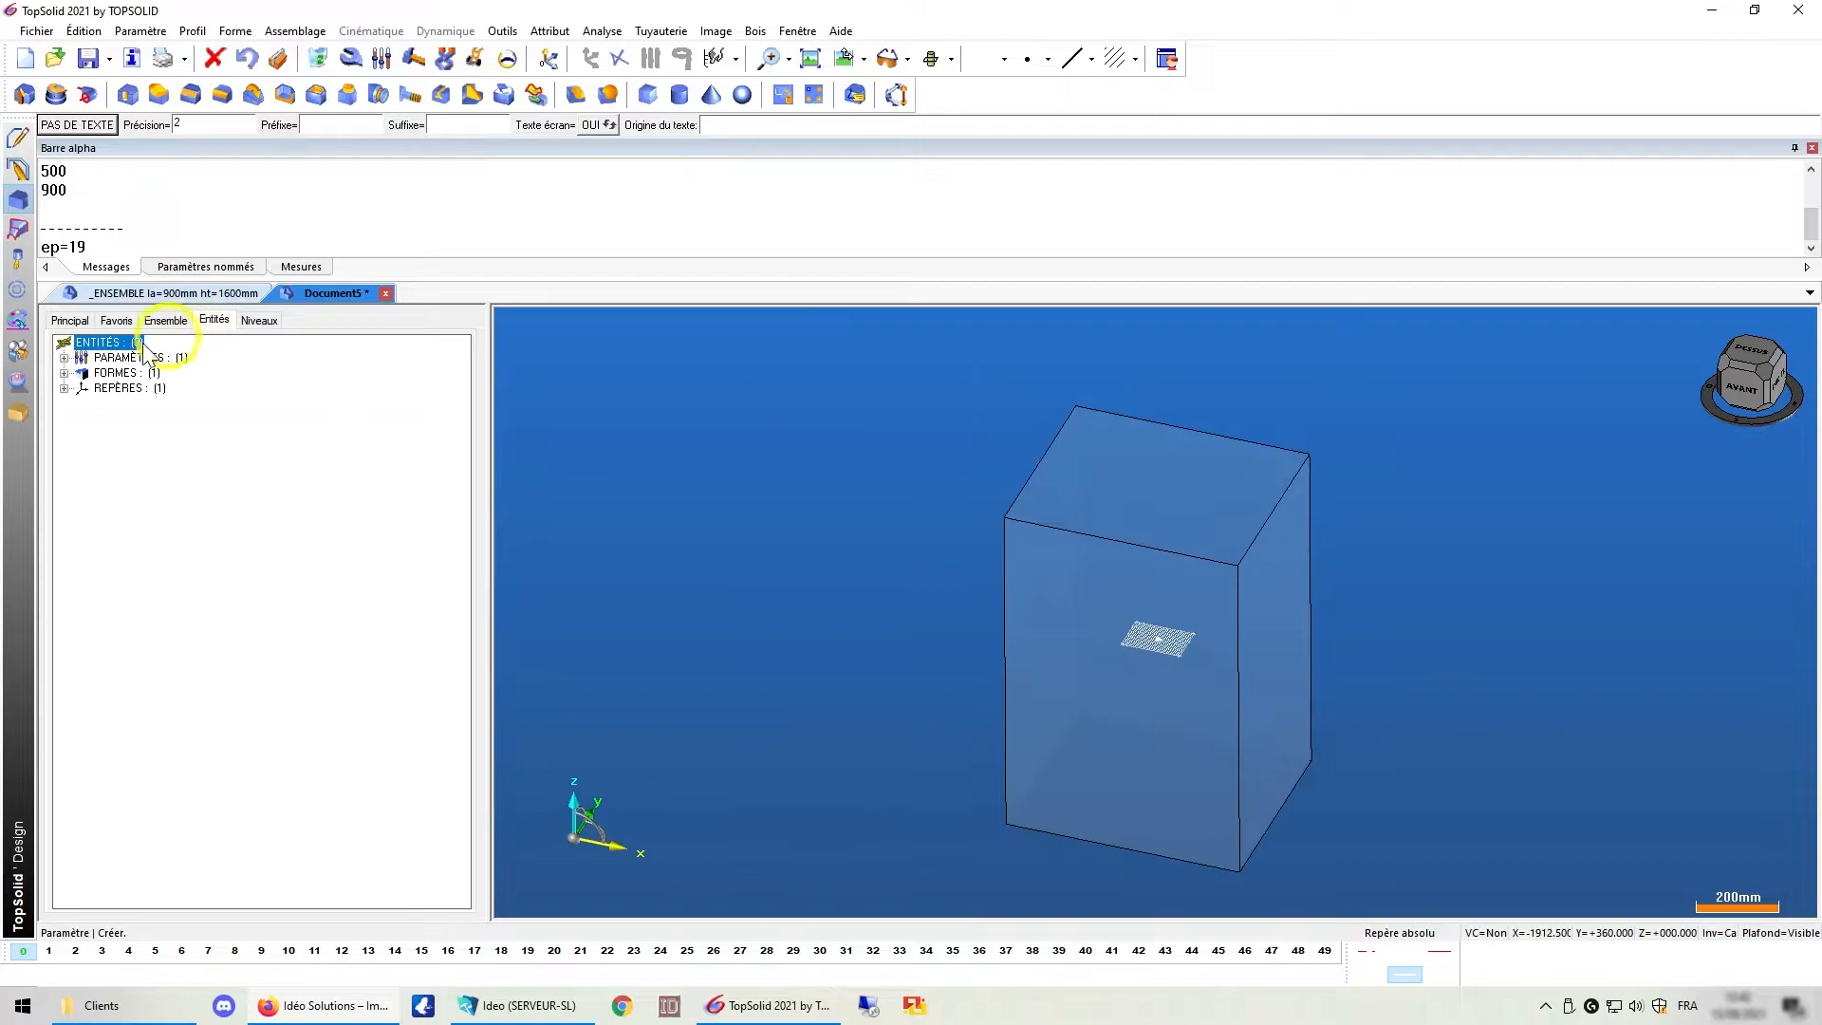
pyautogui.click(64, 358)
pyautogui.click(64, 388)
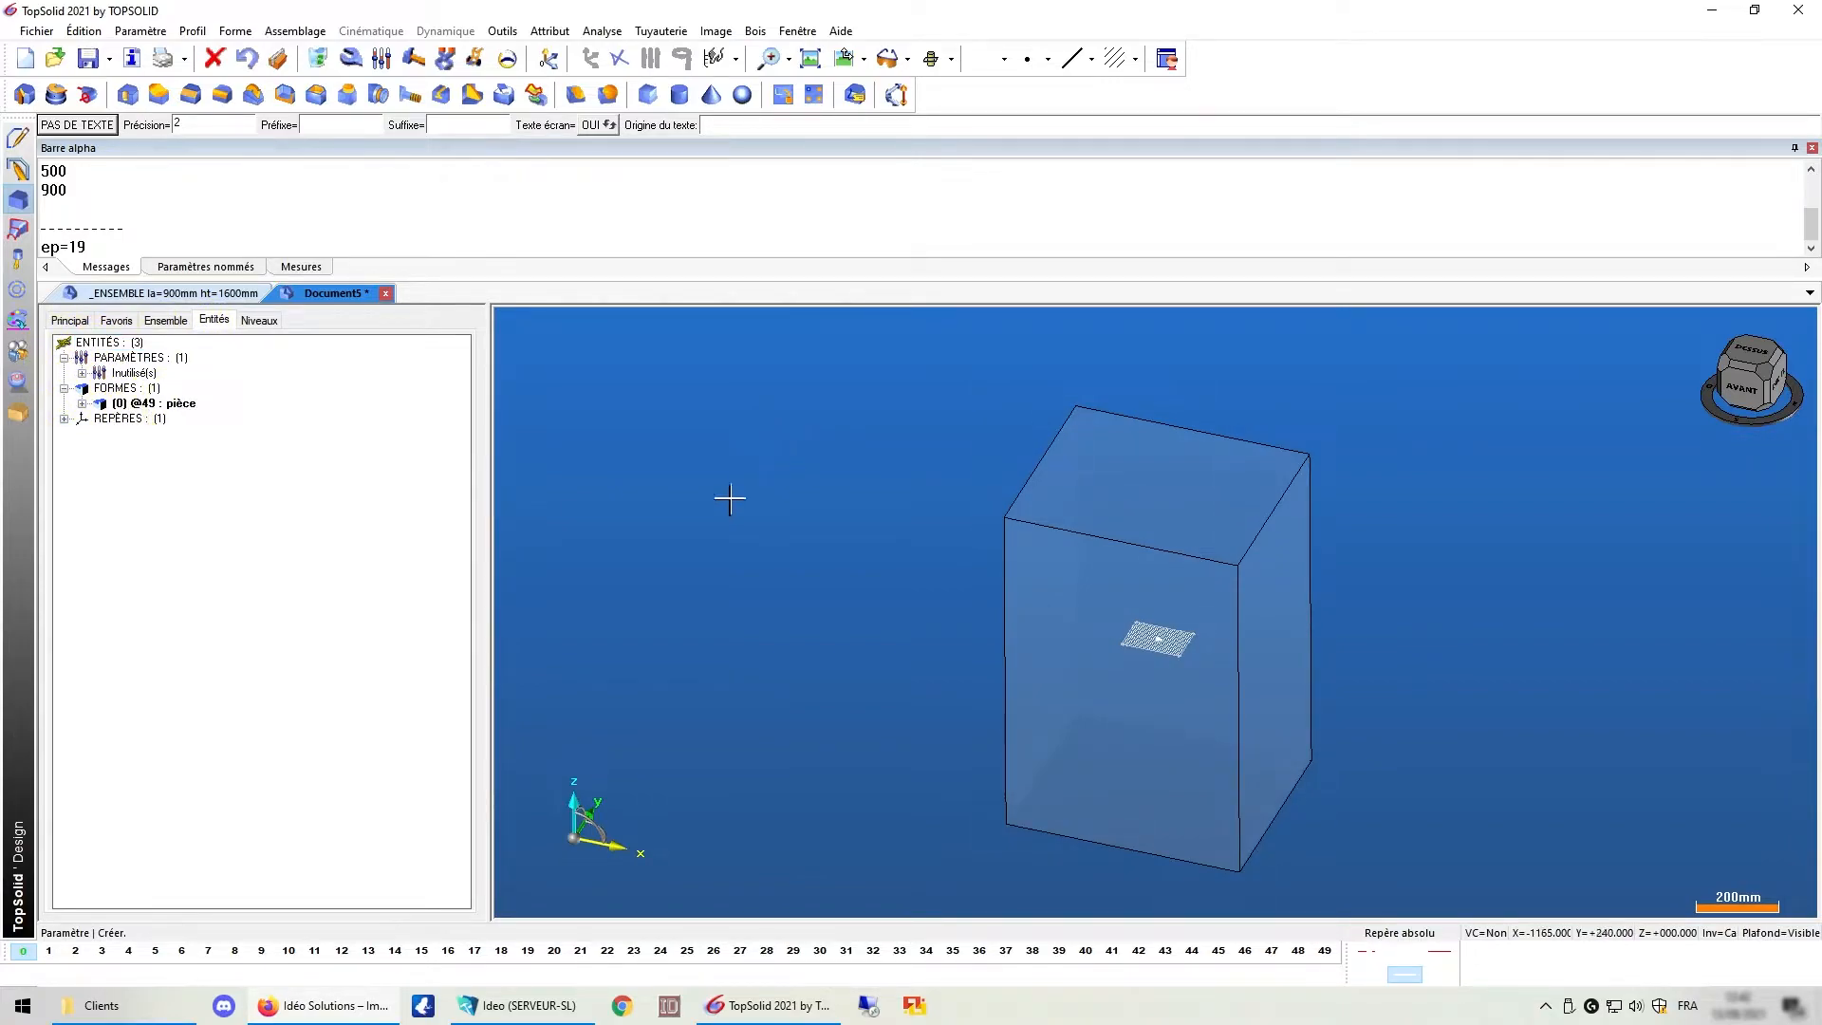
# Name quick level 1 "Corps de meuble", followed by a parenthesised list of parts ending in "dos...".
pyautogui.moveTo(20, 959)
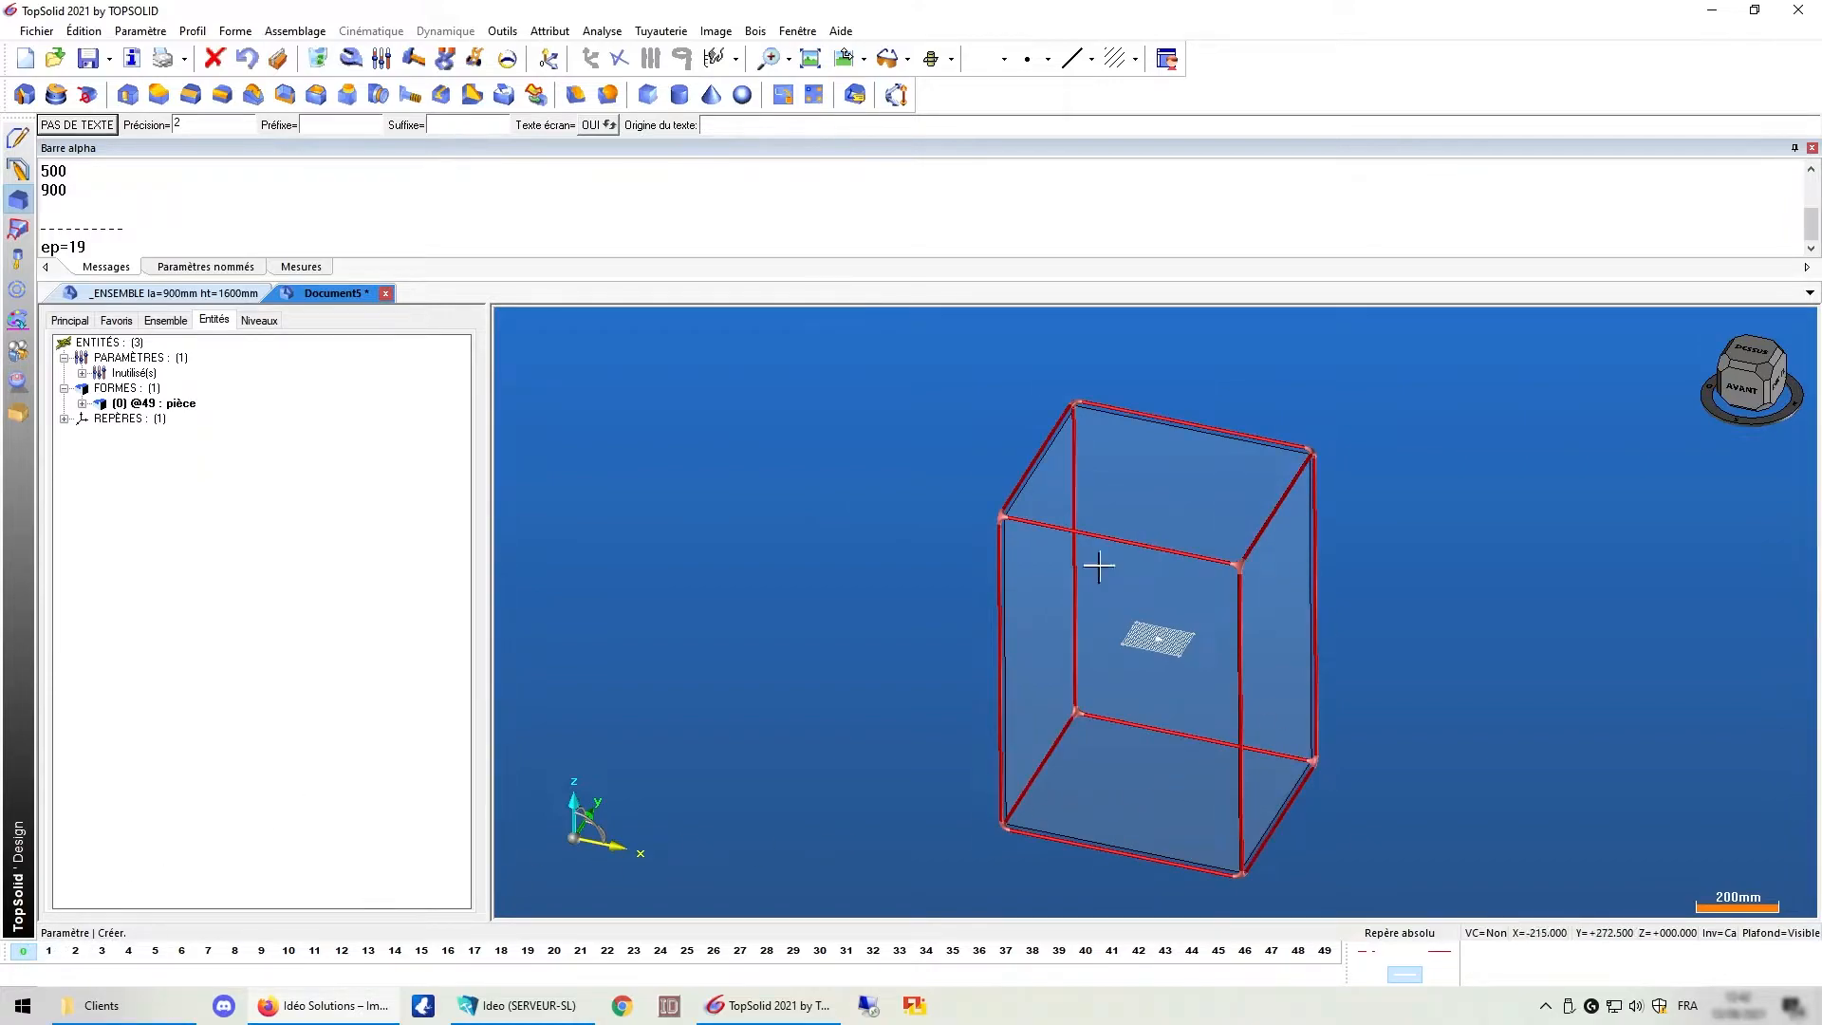
pyautogui.click(47, 952)
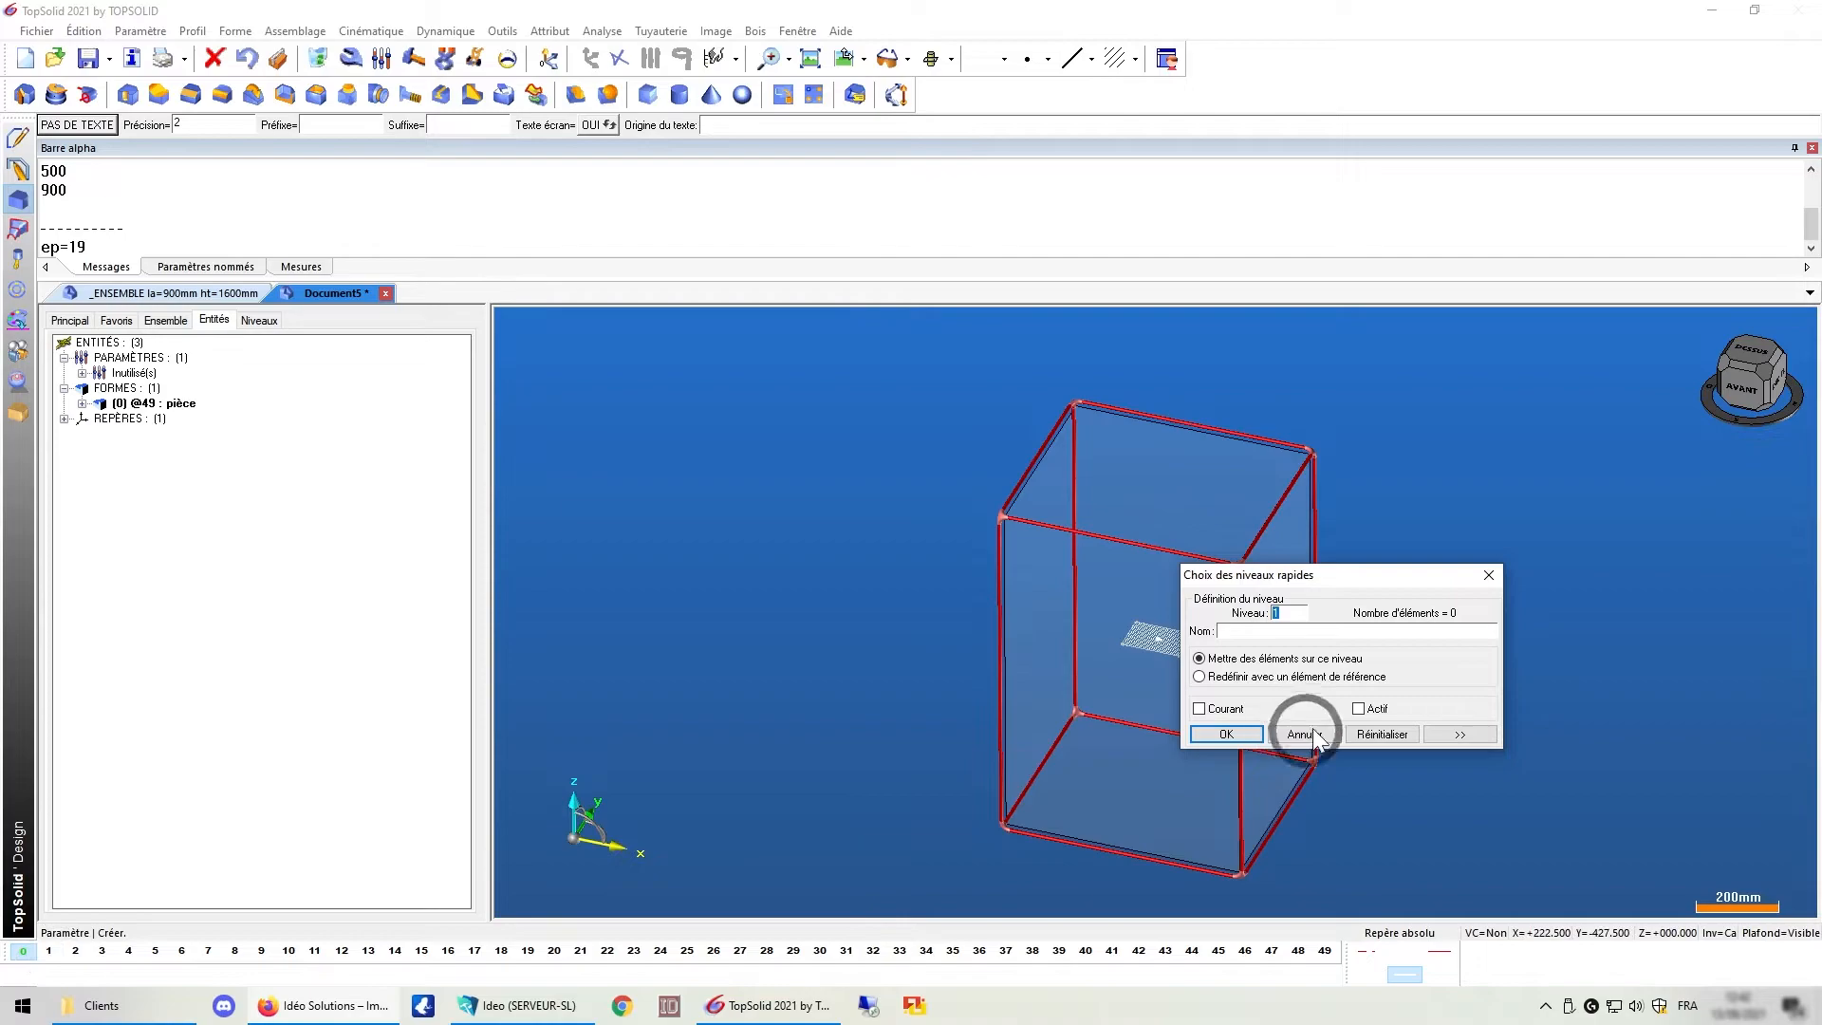
pyautogui.moveTo(1391, 577); pyautogui.dragTo(794, 498)
pyautogui.click(674, 555)
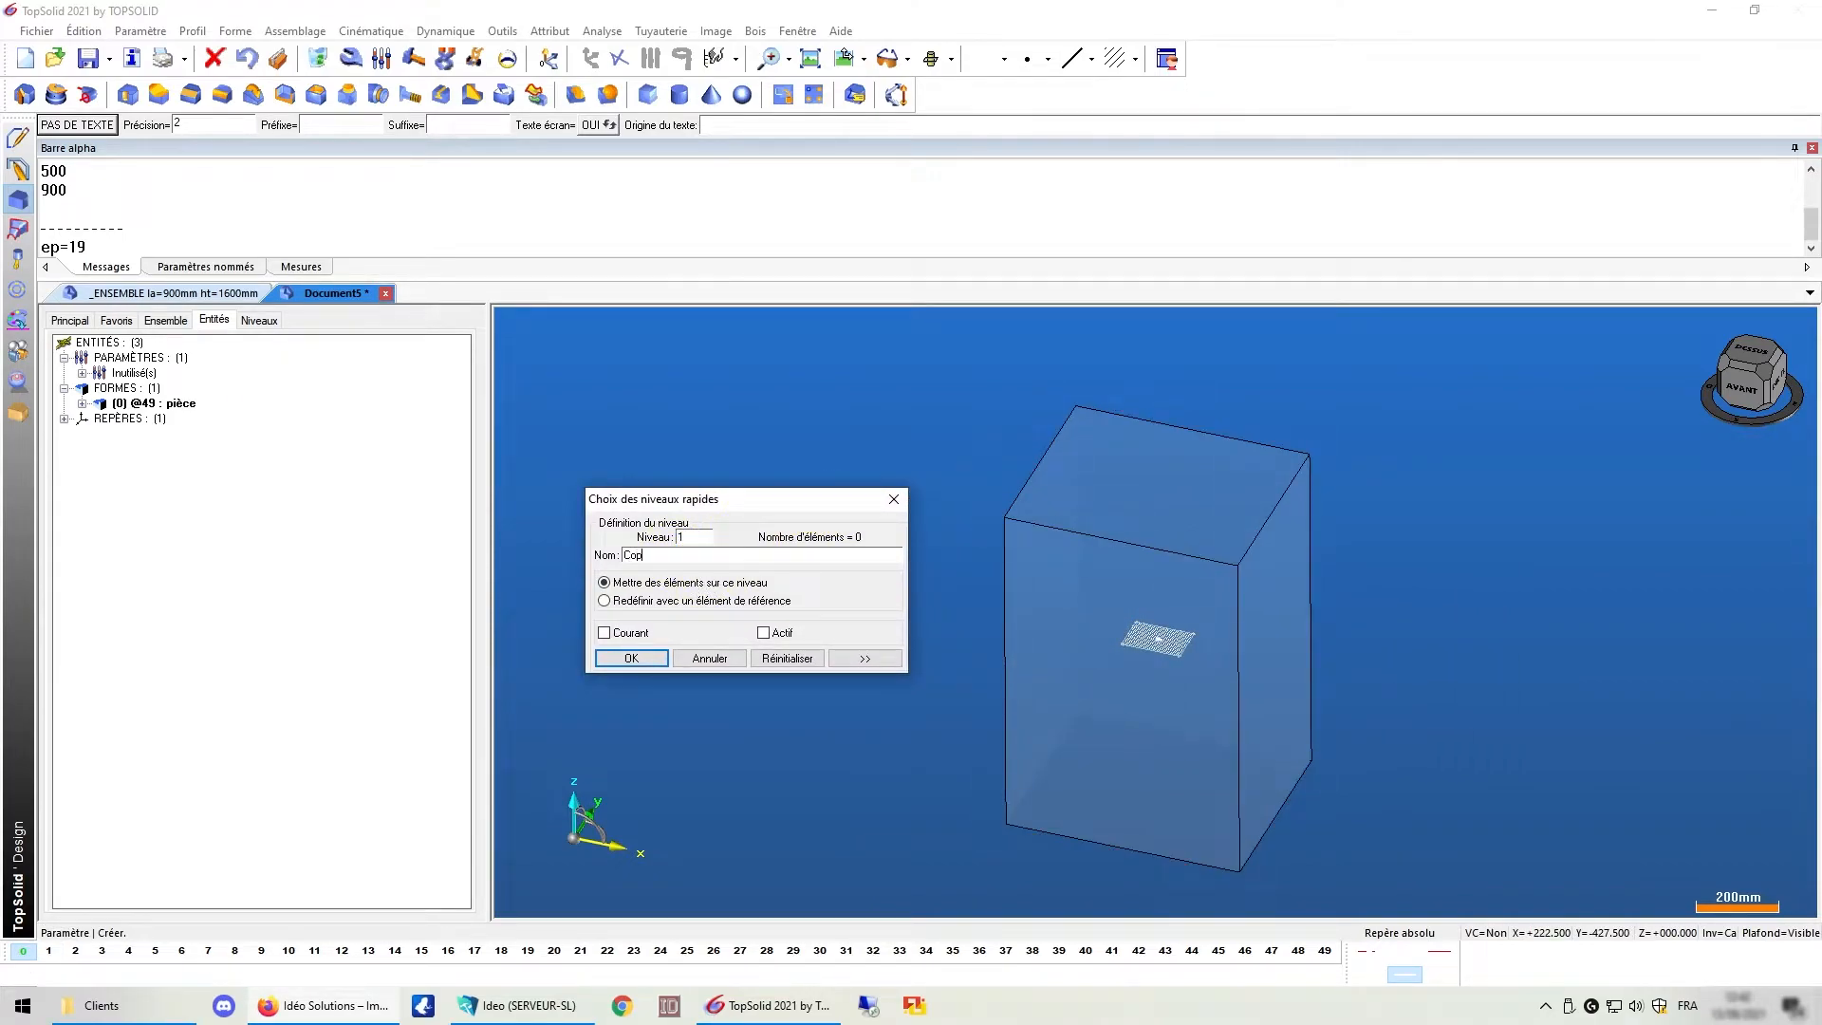
pyautogui.write('Corps de meub')
pyautogui.write('dos...)')
pyautogui.click(639, 661)
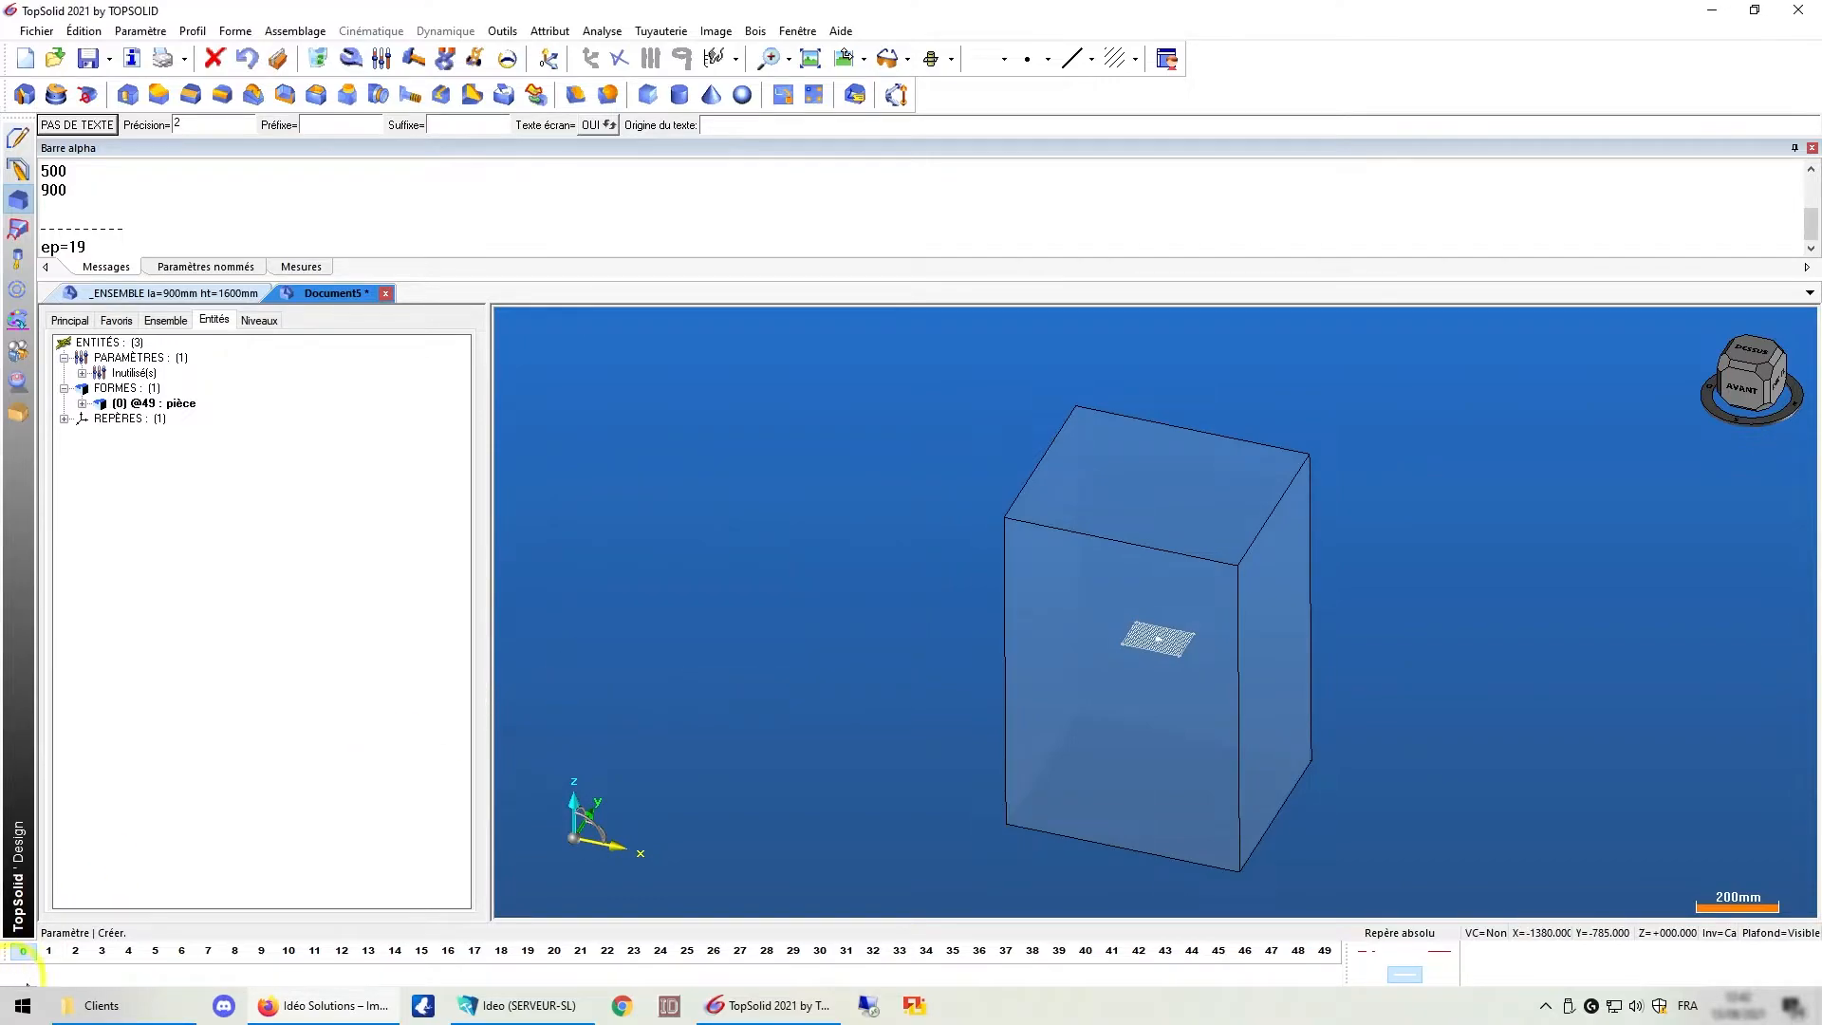
# Name quick level 2 for the interior fittings "amenagement int (rayon/penderie".
pyautogui.click(81, 953)
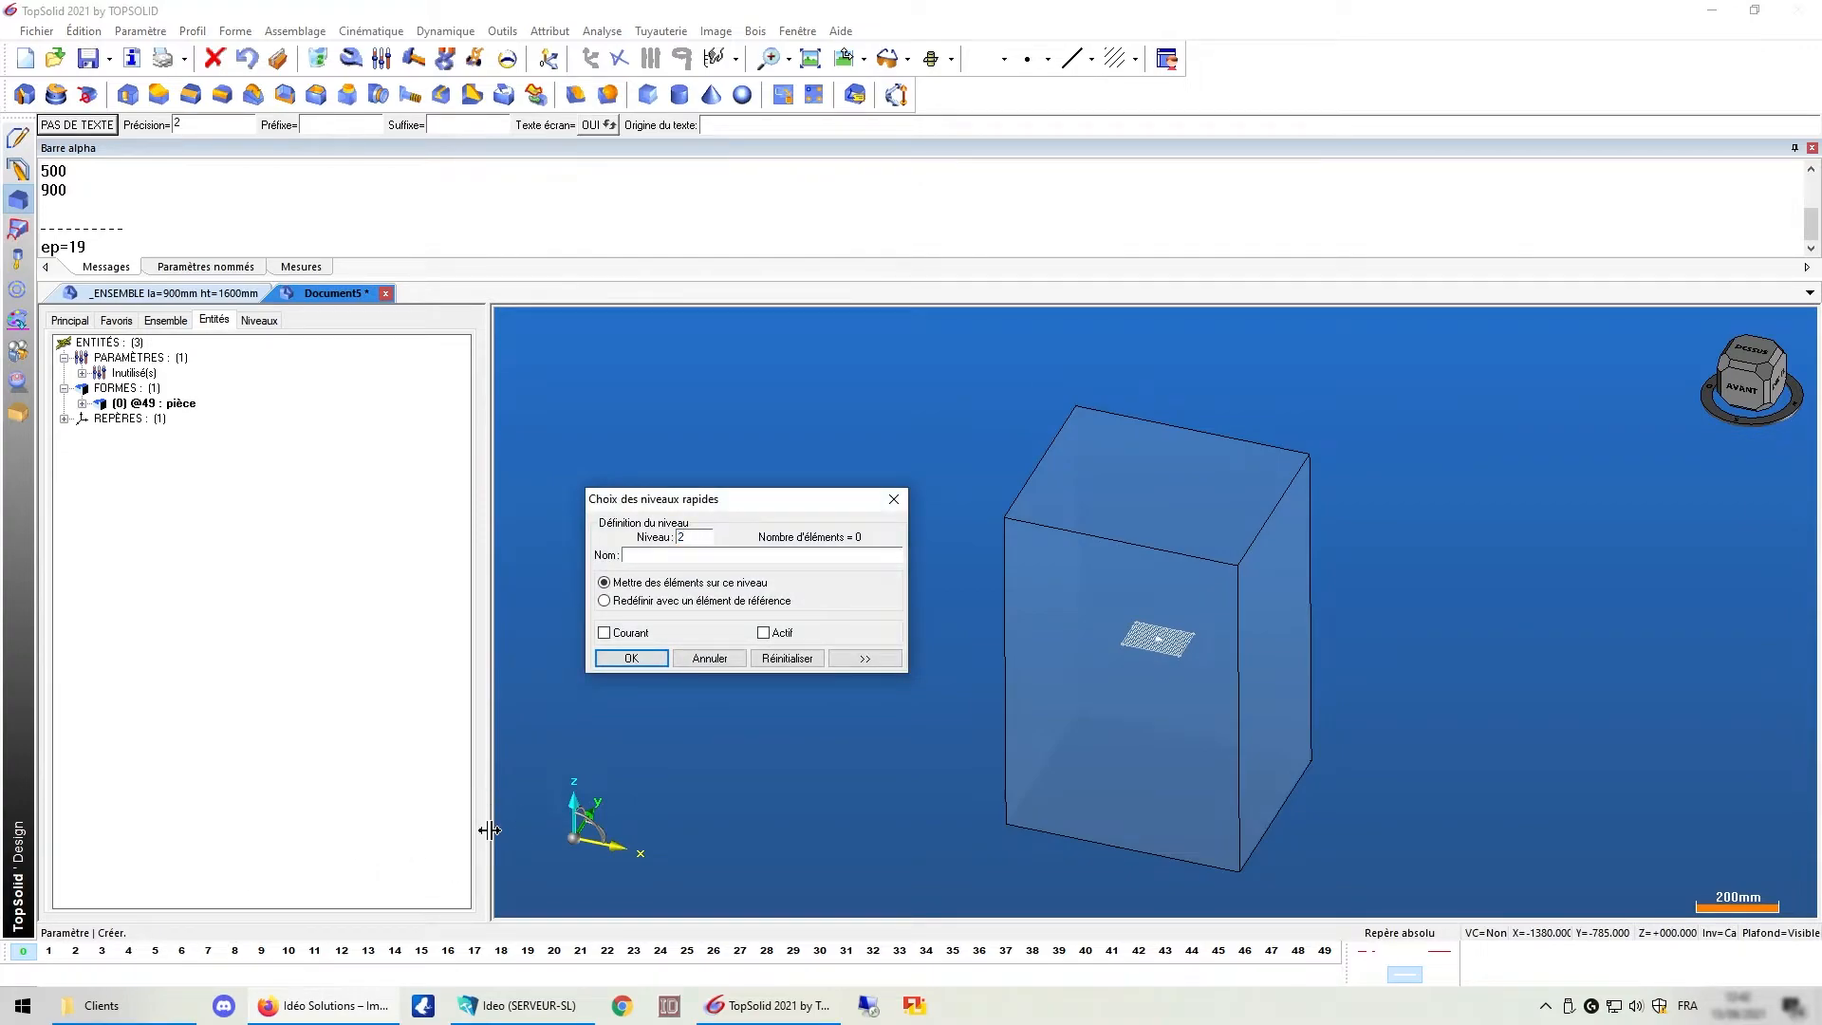
pyautogui.write('amenagement int (rayon/')
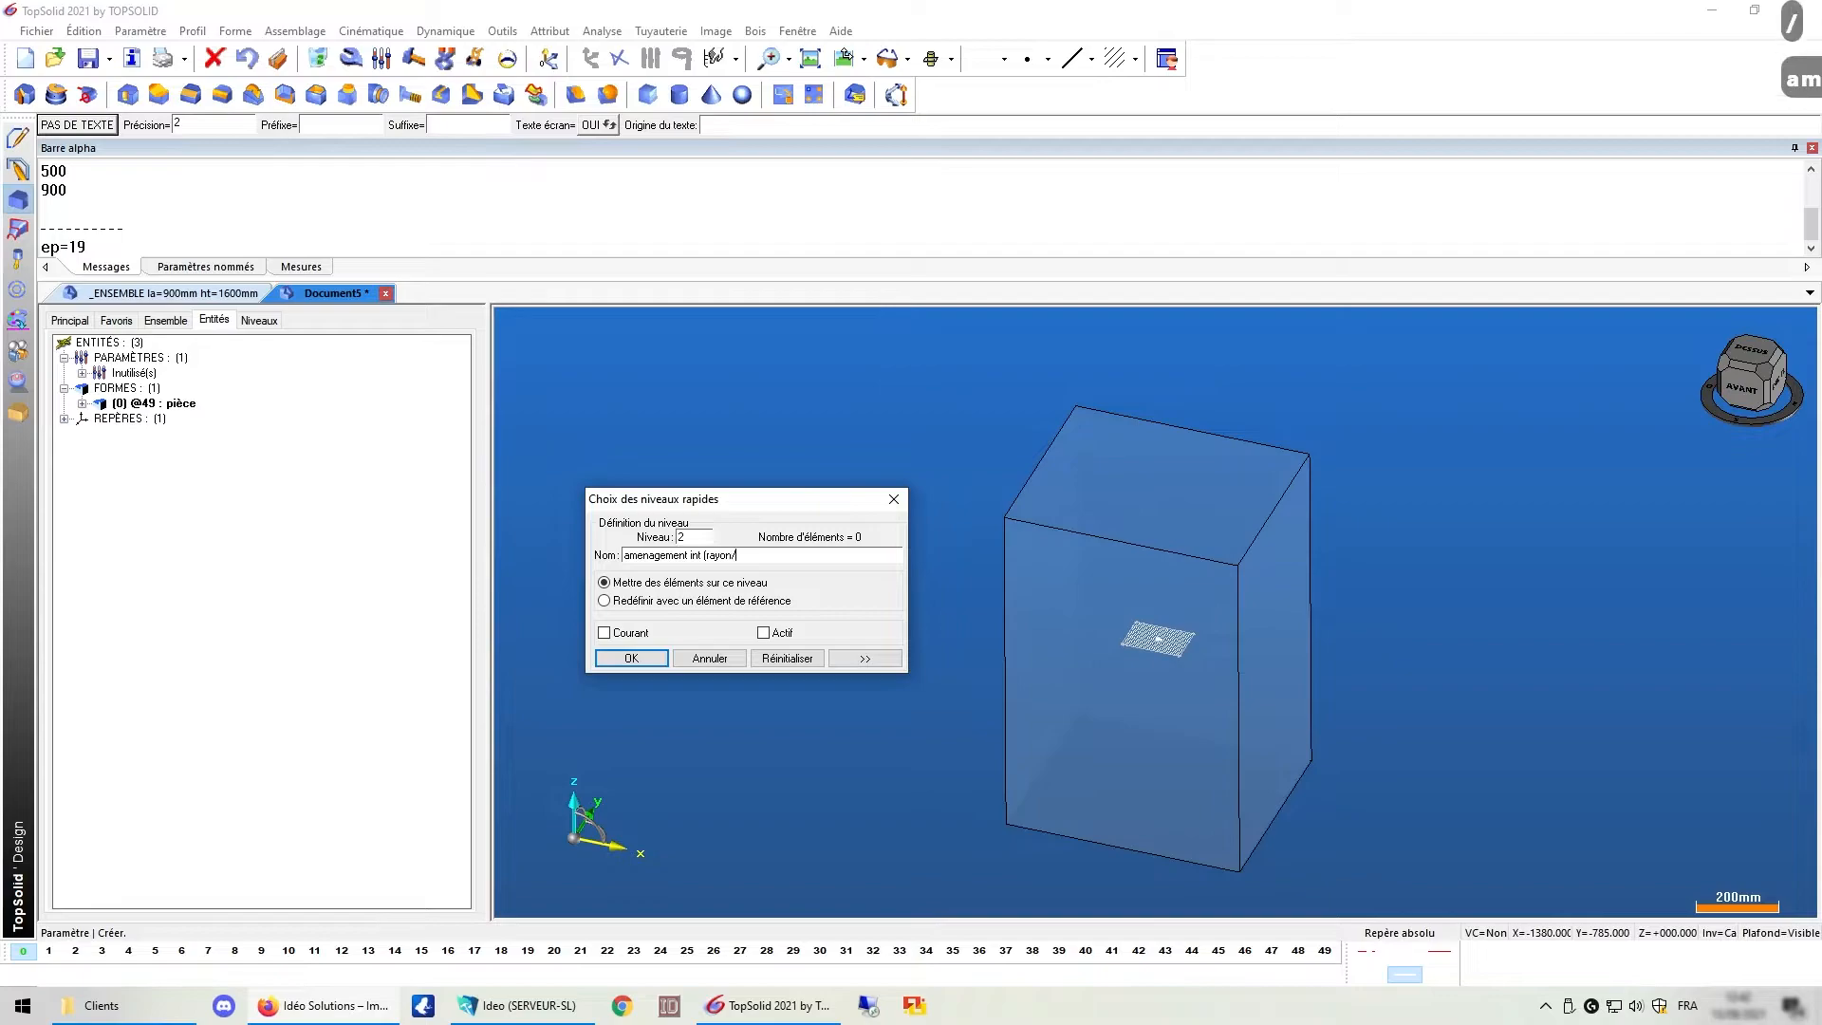
pyautogui.write('pendeerie')
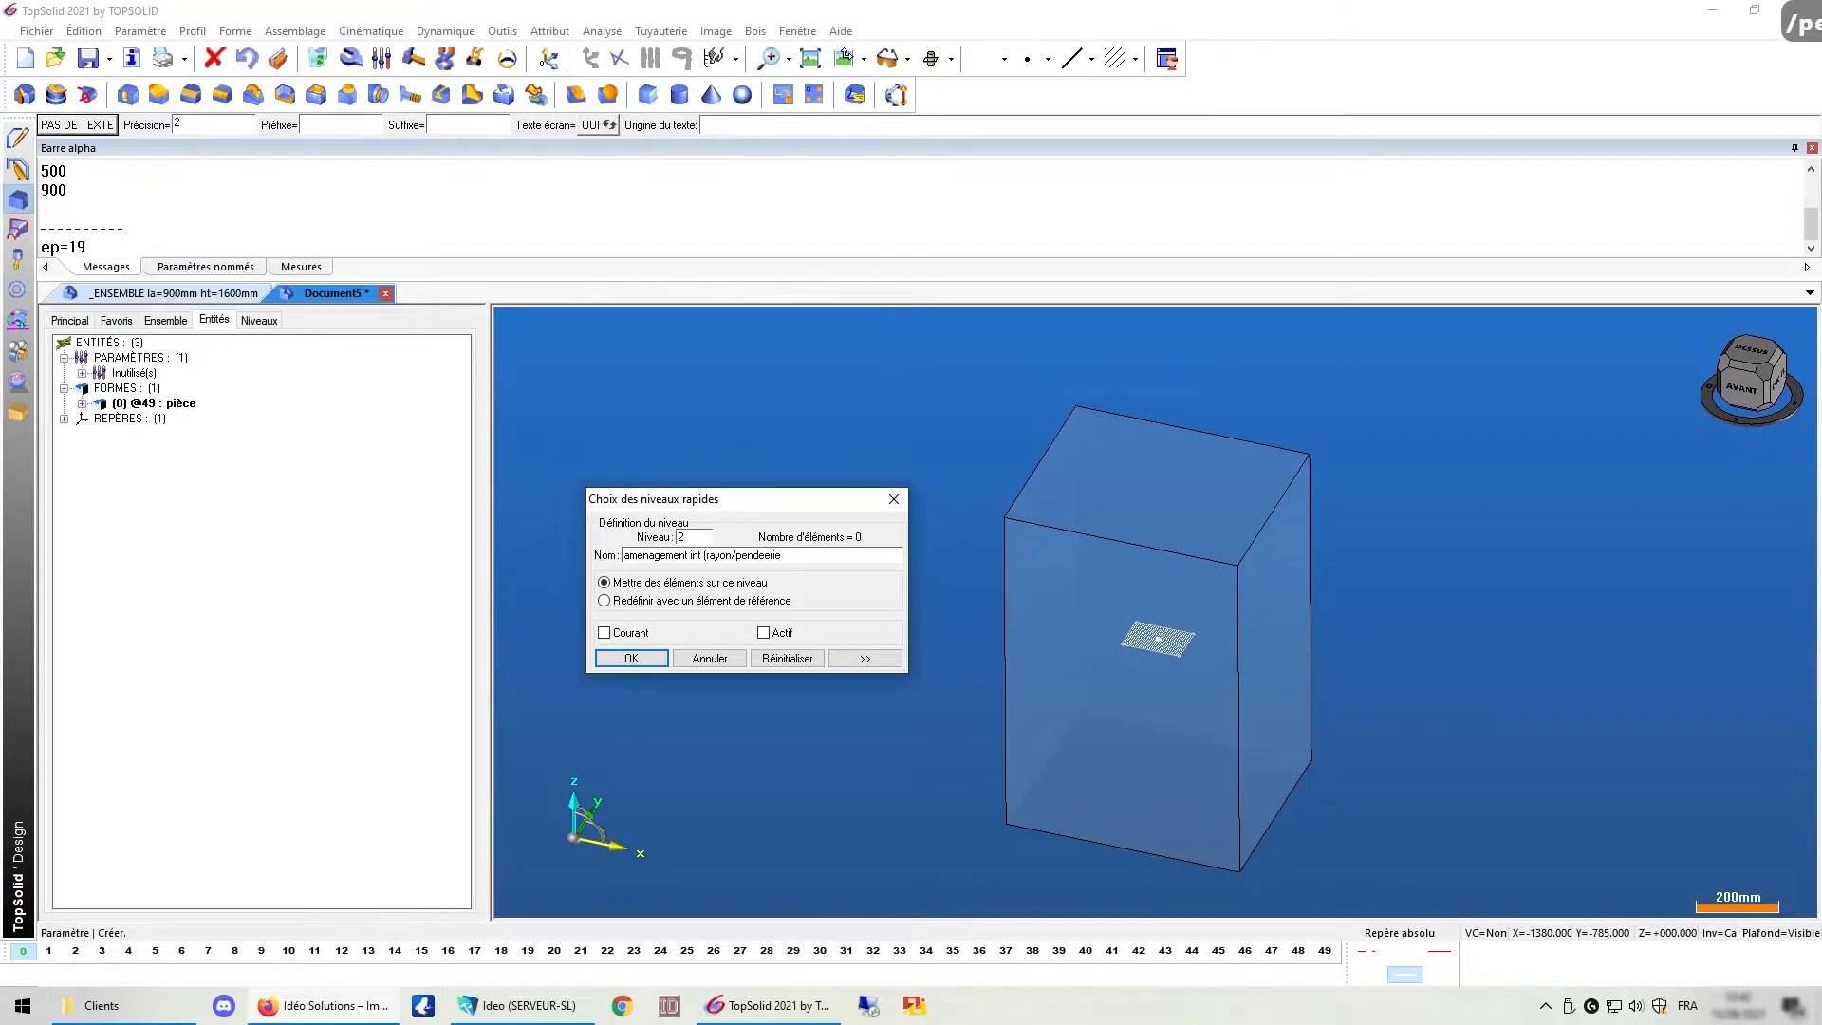
pyautogui.press('BackSpace')
pyautogui.press('BackSpace')
pyautogui.press('BackSpace')
pyautogui.write('rie')
pyautogui.press('Return')
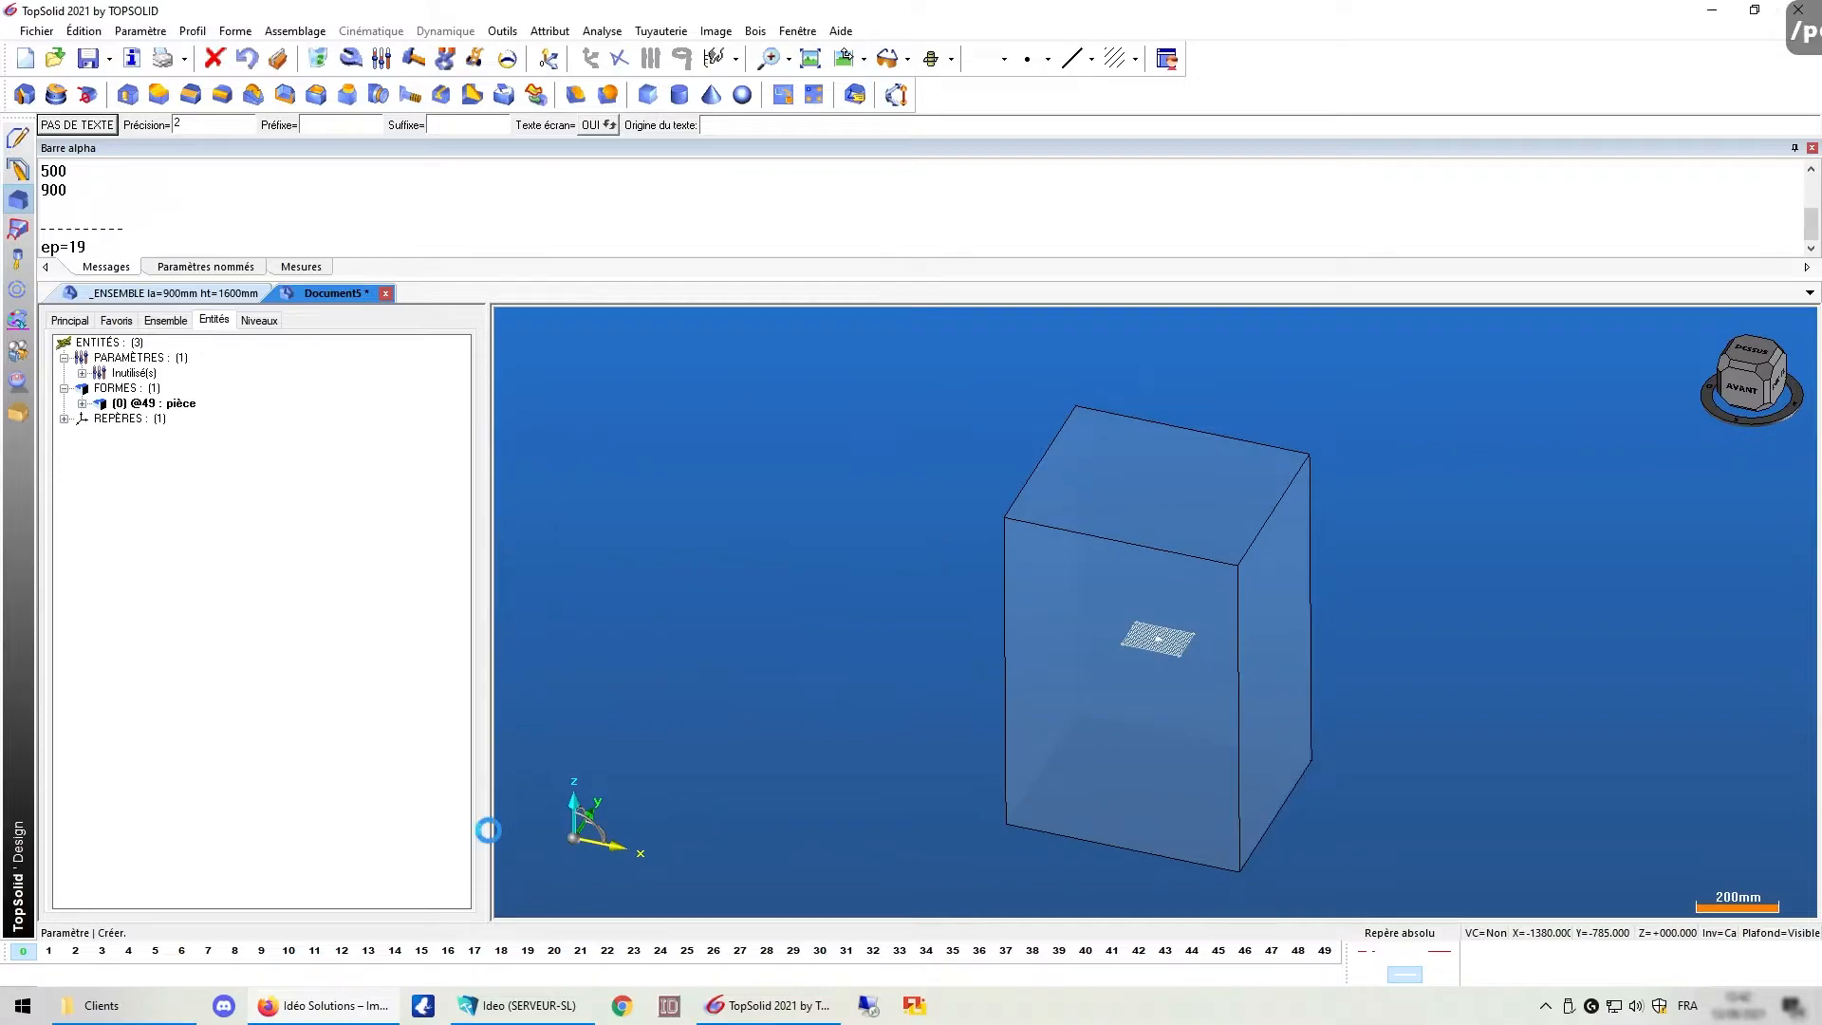
# Name quick level 3 "facade/porte/tiroir".
pyautogui.click(102, 951)
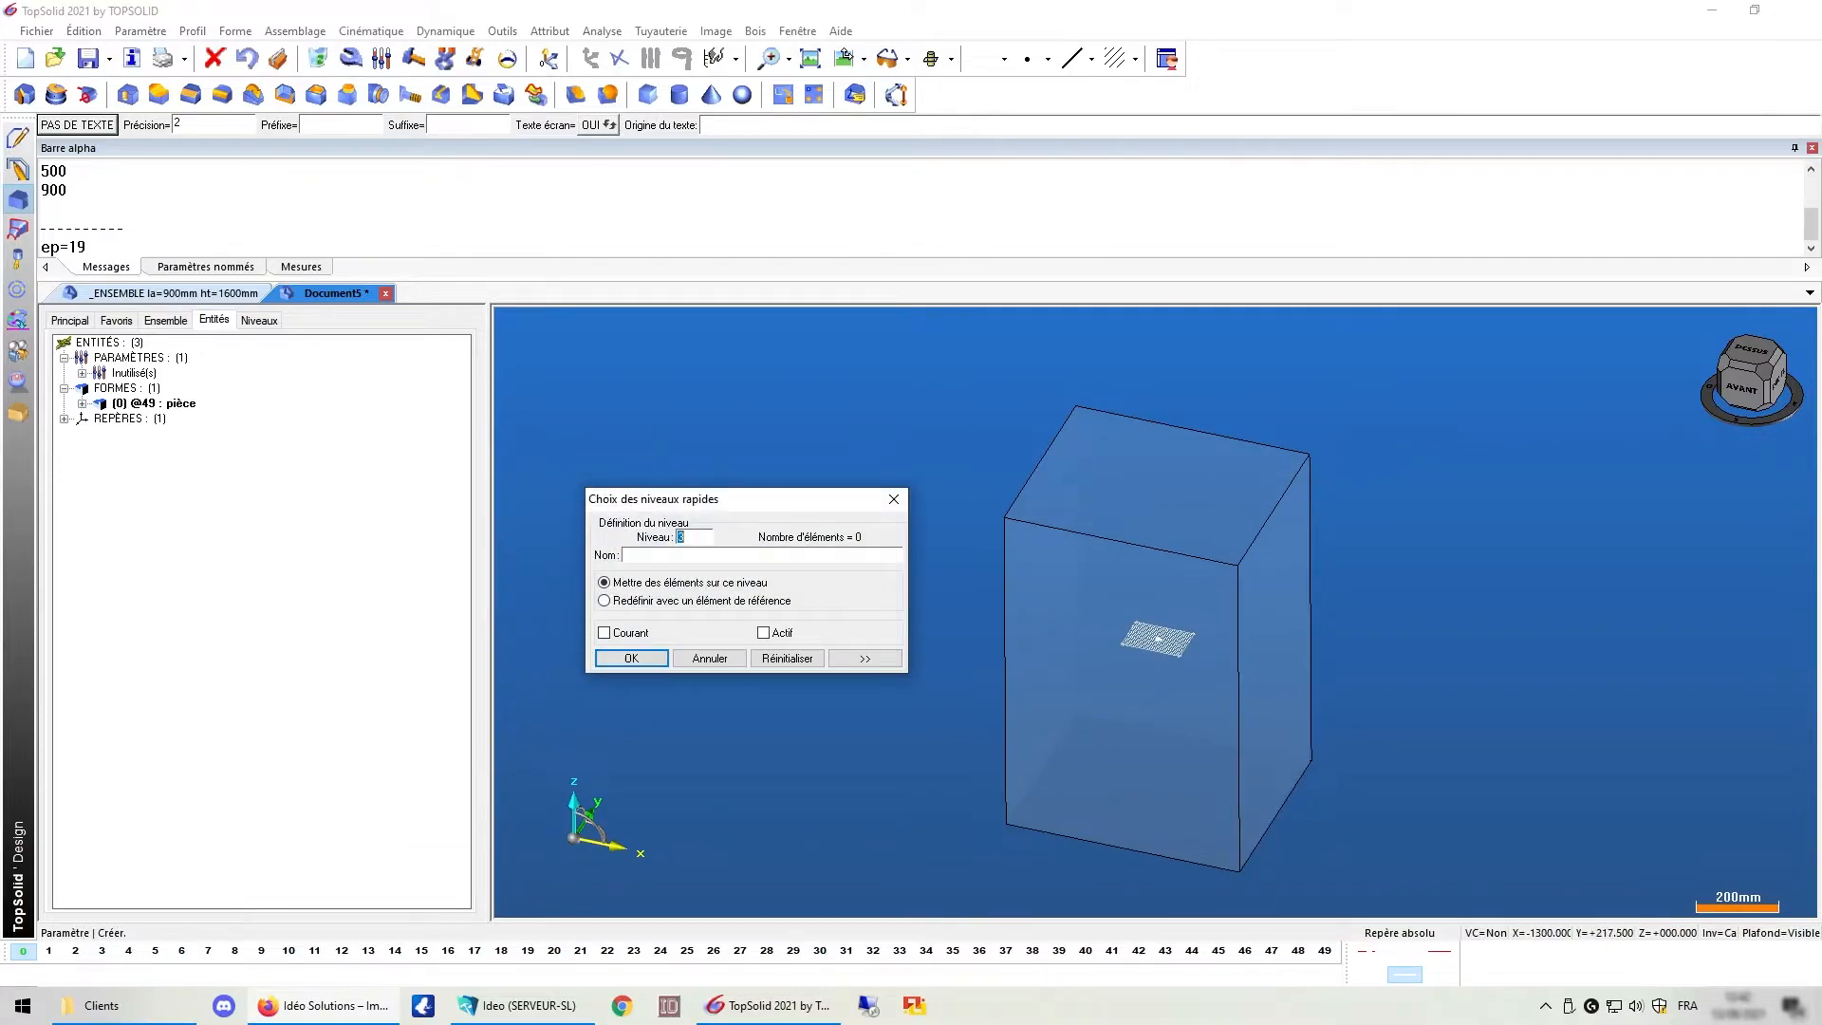
pyautogui.click(669, 553)
pyautogui.write('facade/porte/tiroir')
pyautogui.click(631, 658)
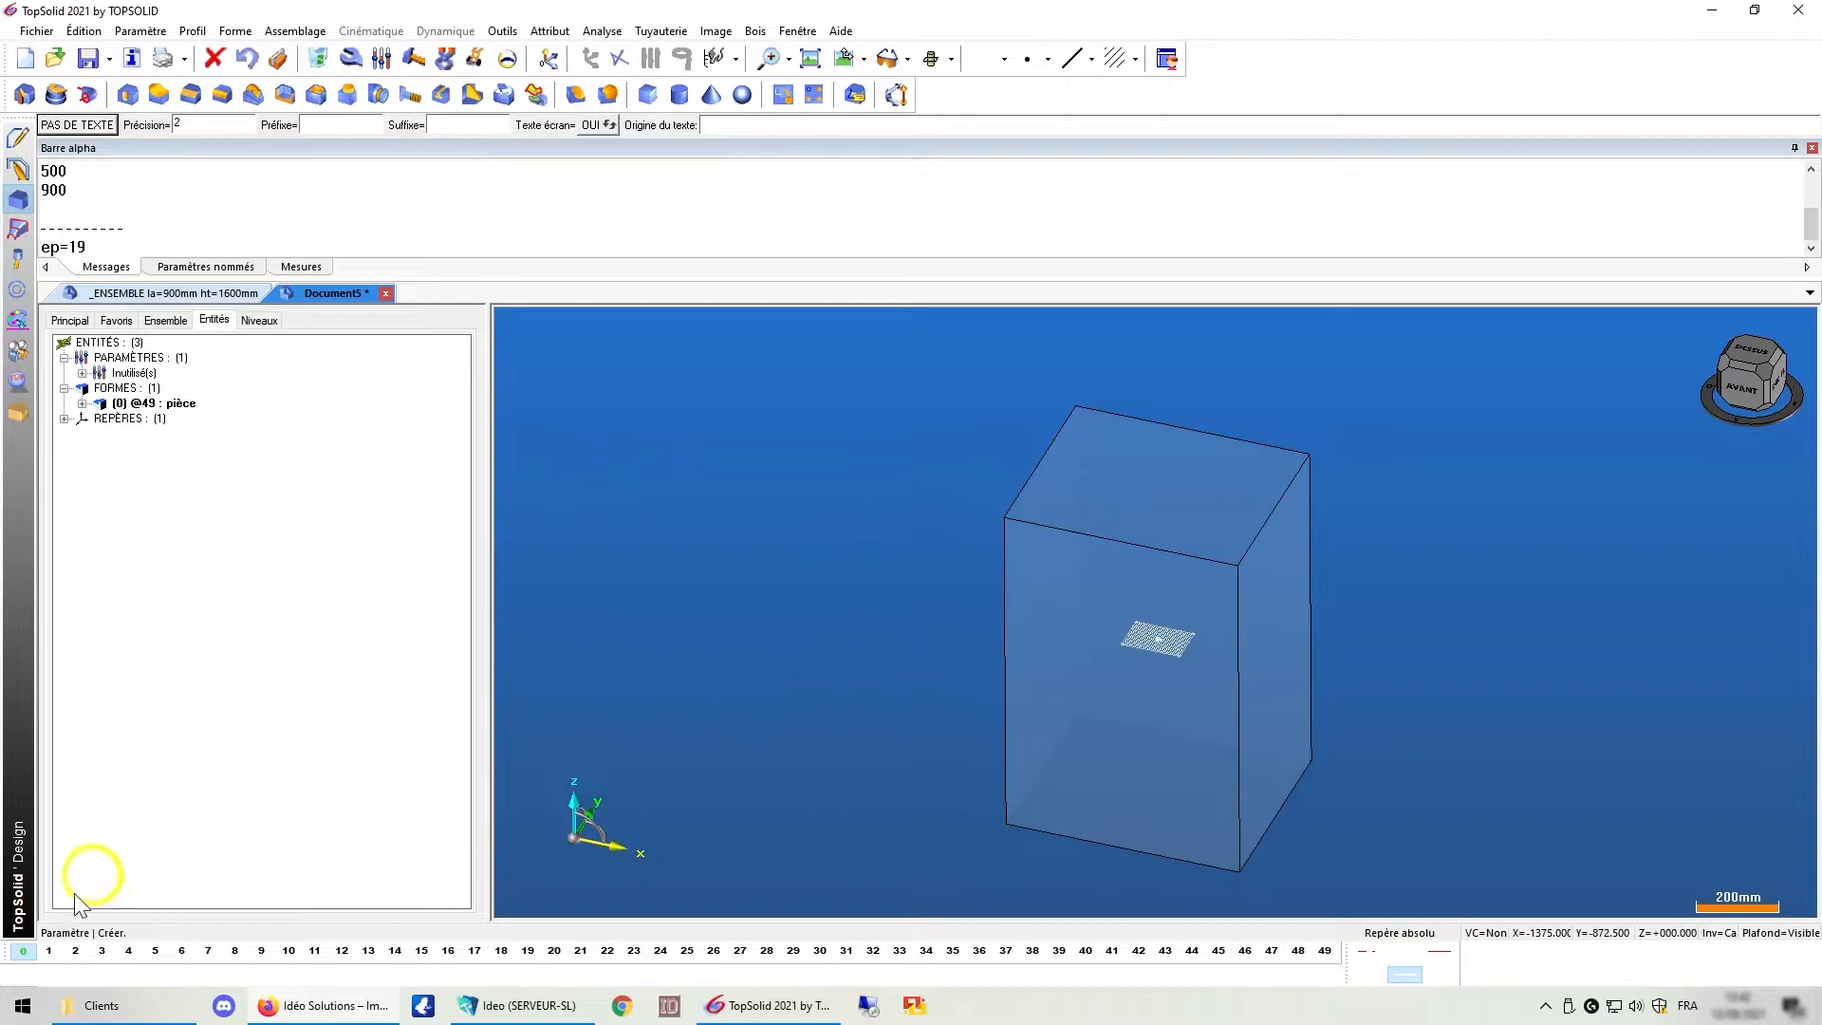
# Name quick level 5 "pietement".
pyautogui.doubleClick(159, 953)
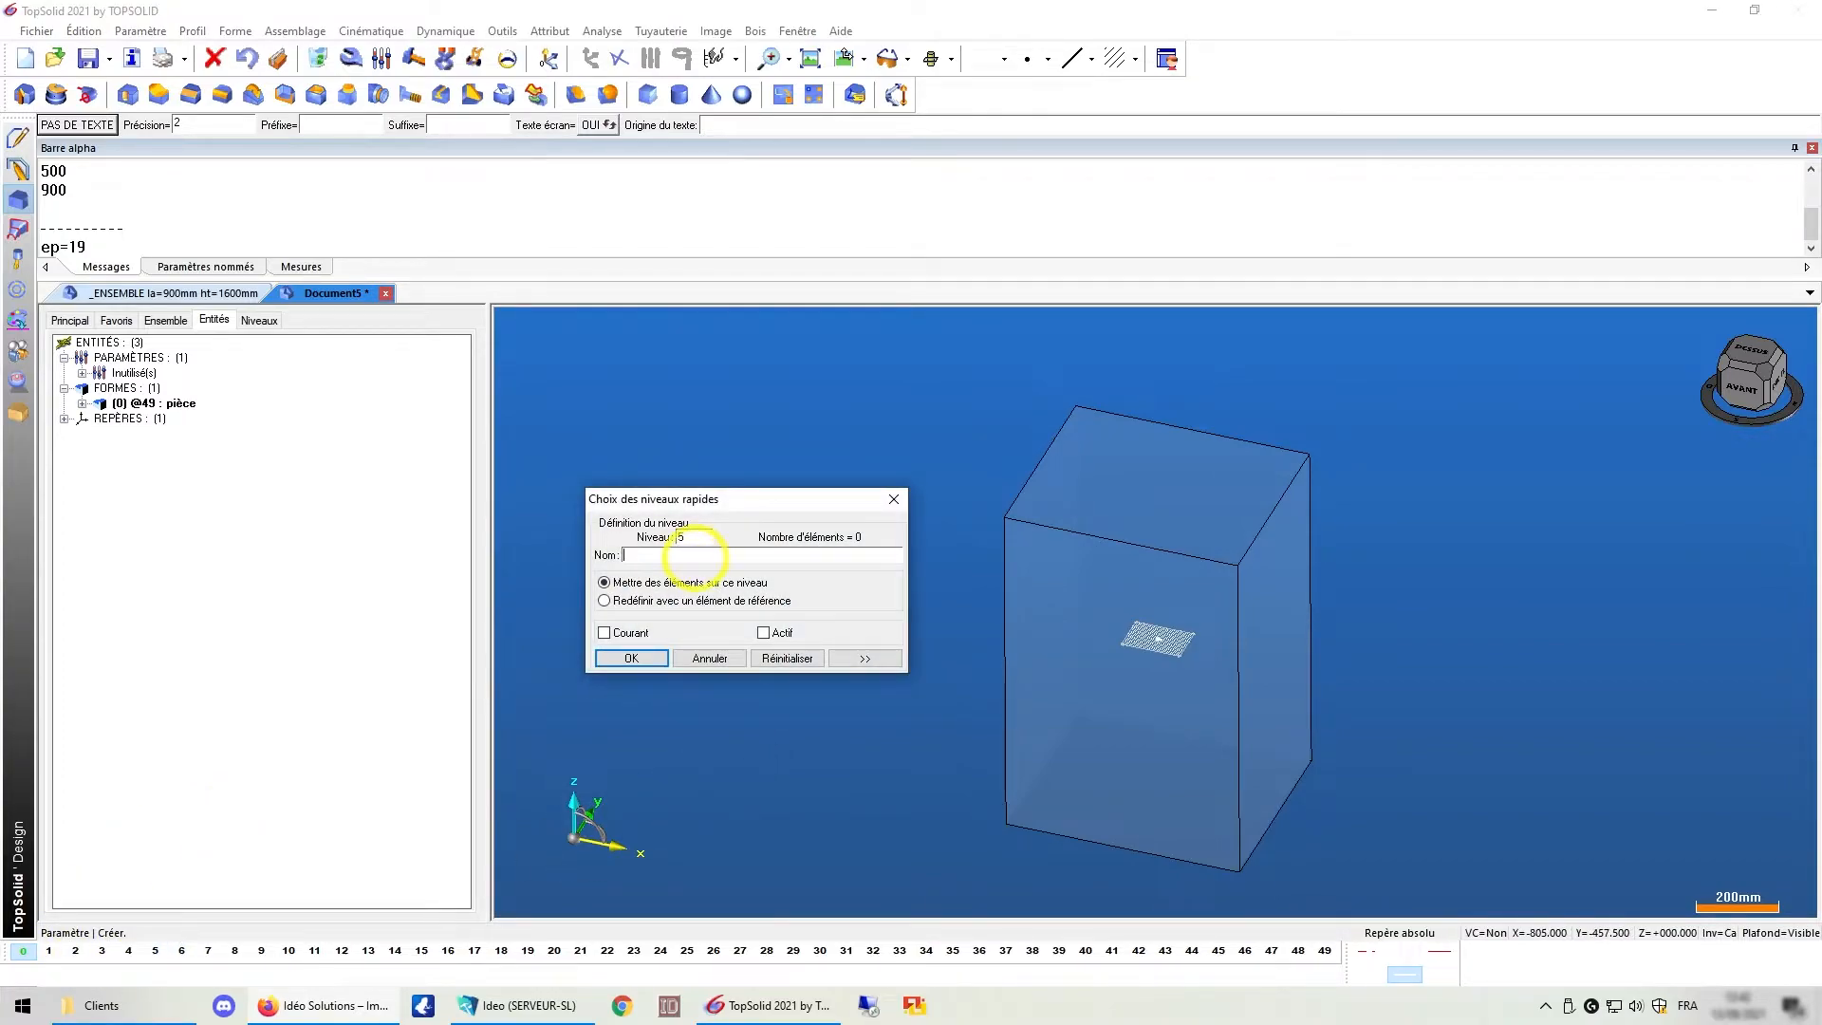
pyautogui.click(664, 555)
pyautogui.write('pietement')
pyautogui.click(641, 658)
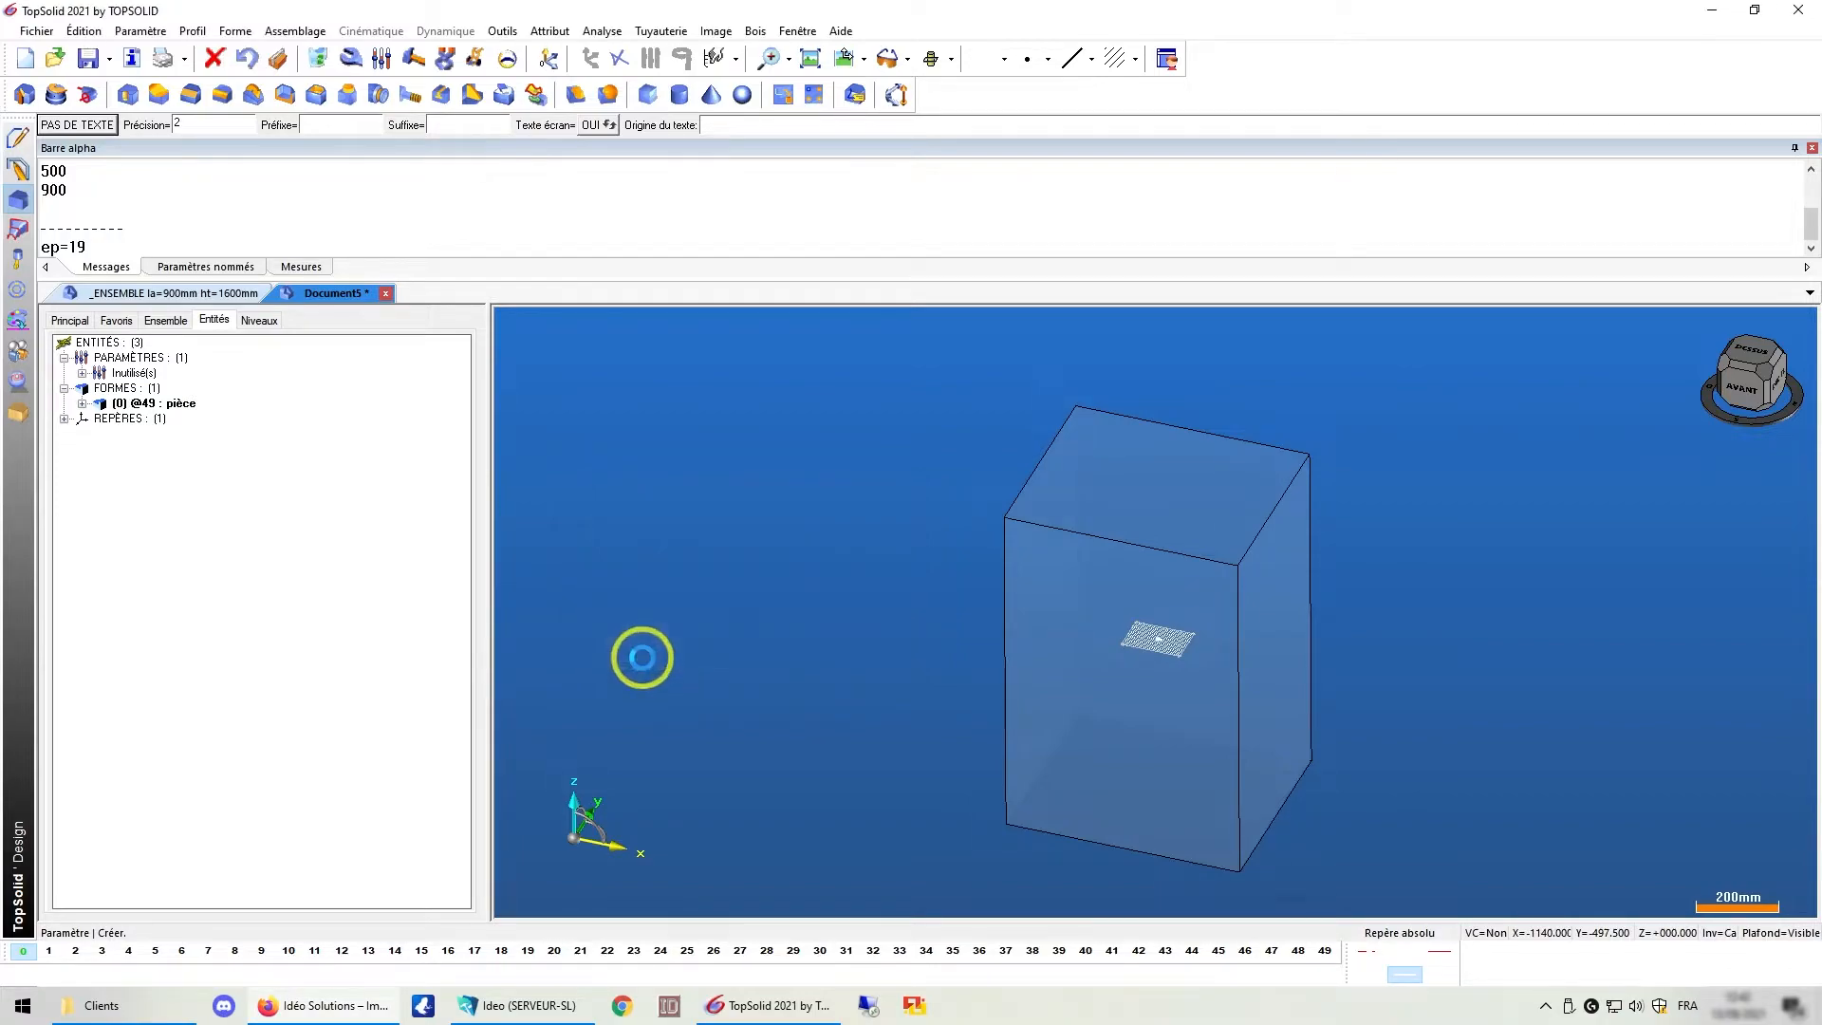
# Filter the document's level list to show only named levels (NIVEAUX NOMMÉS) and return to the entity list.
pyautogui.click(258, 321)
pyautogui.rightClick(128, 343)
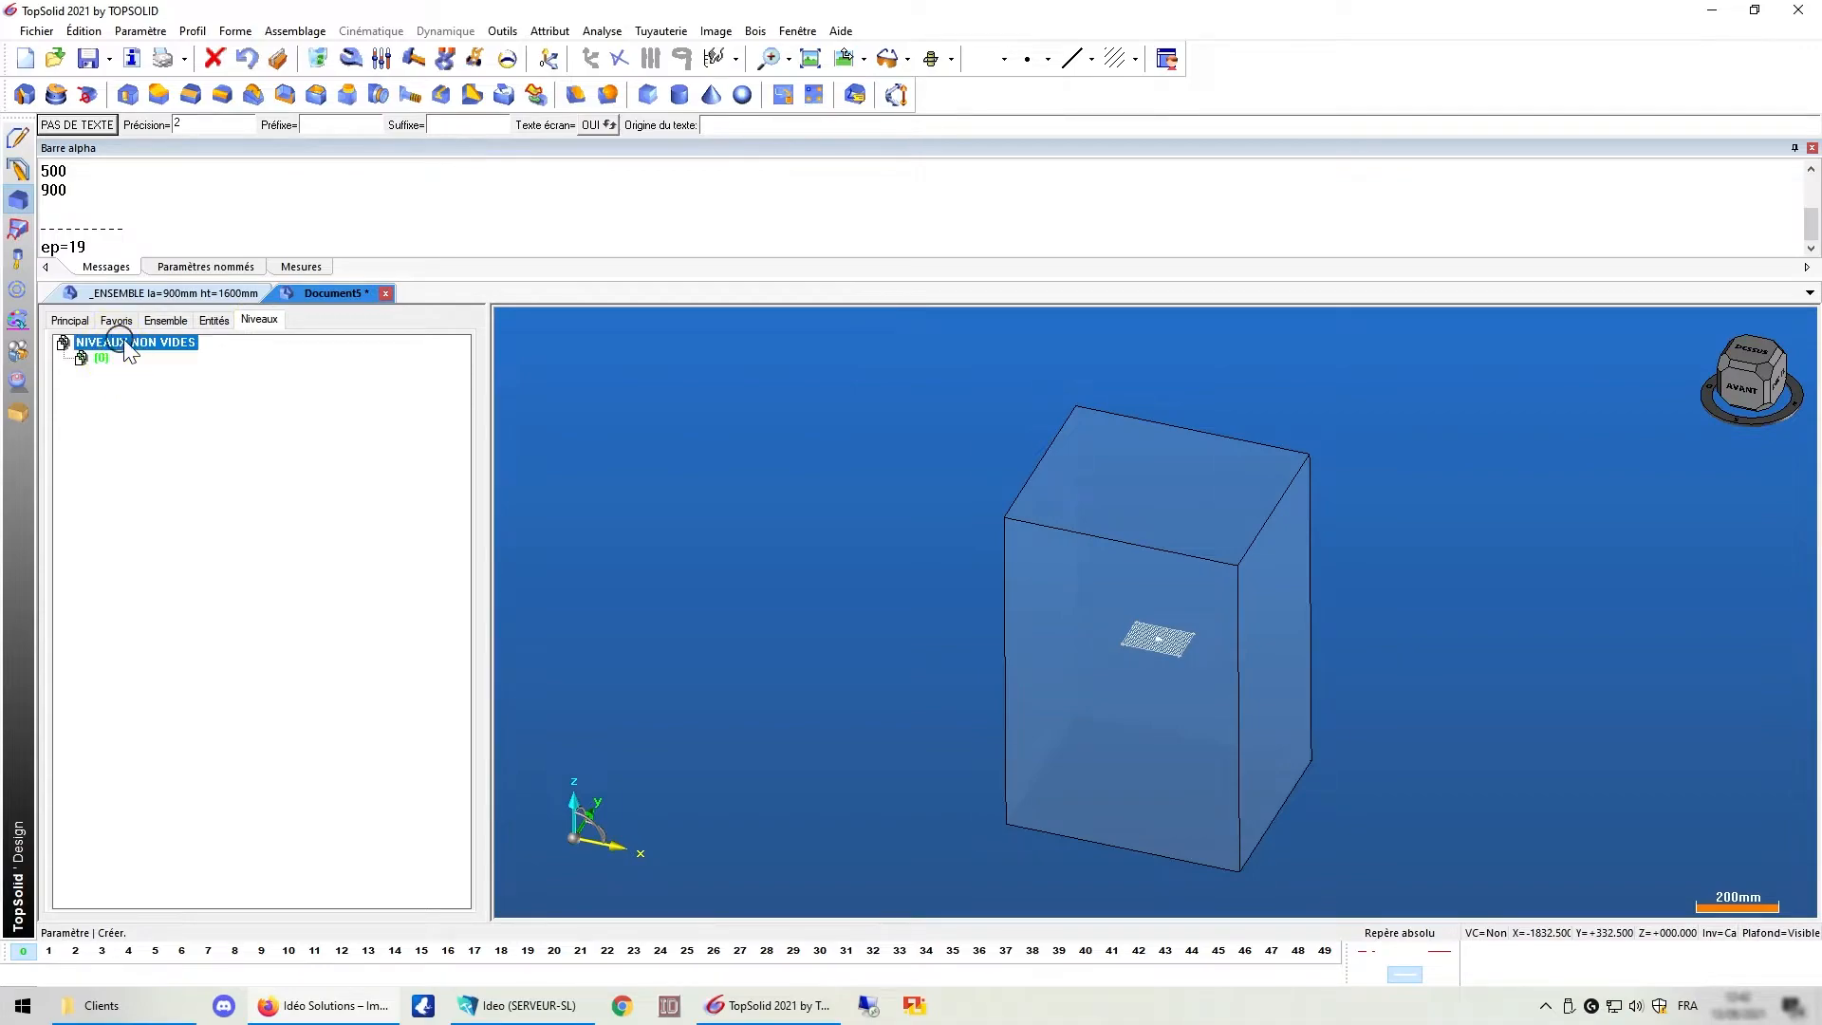
pyautogui.click(199, 349)
pyautogui.click(180, 125)
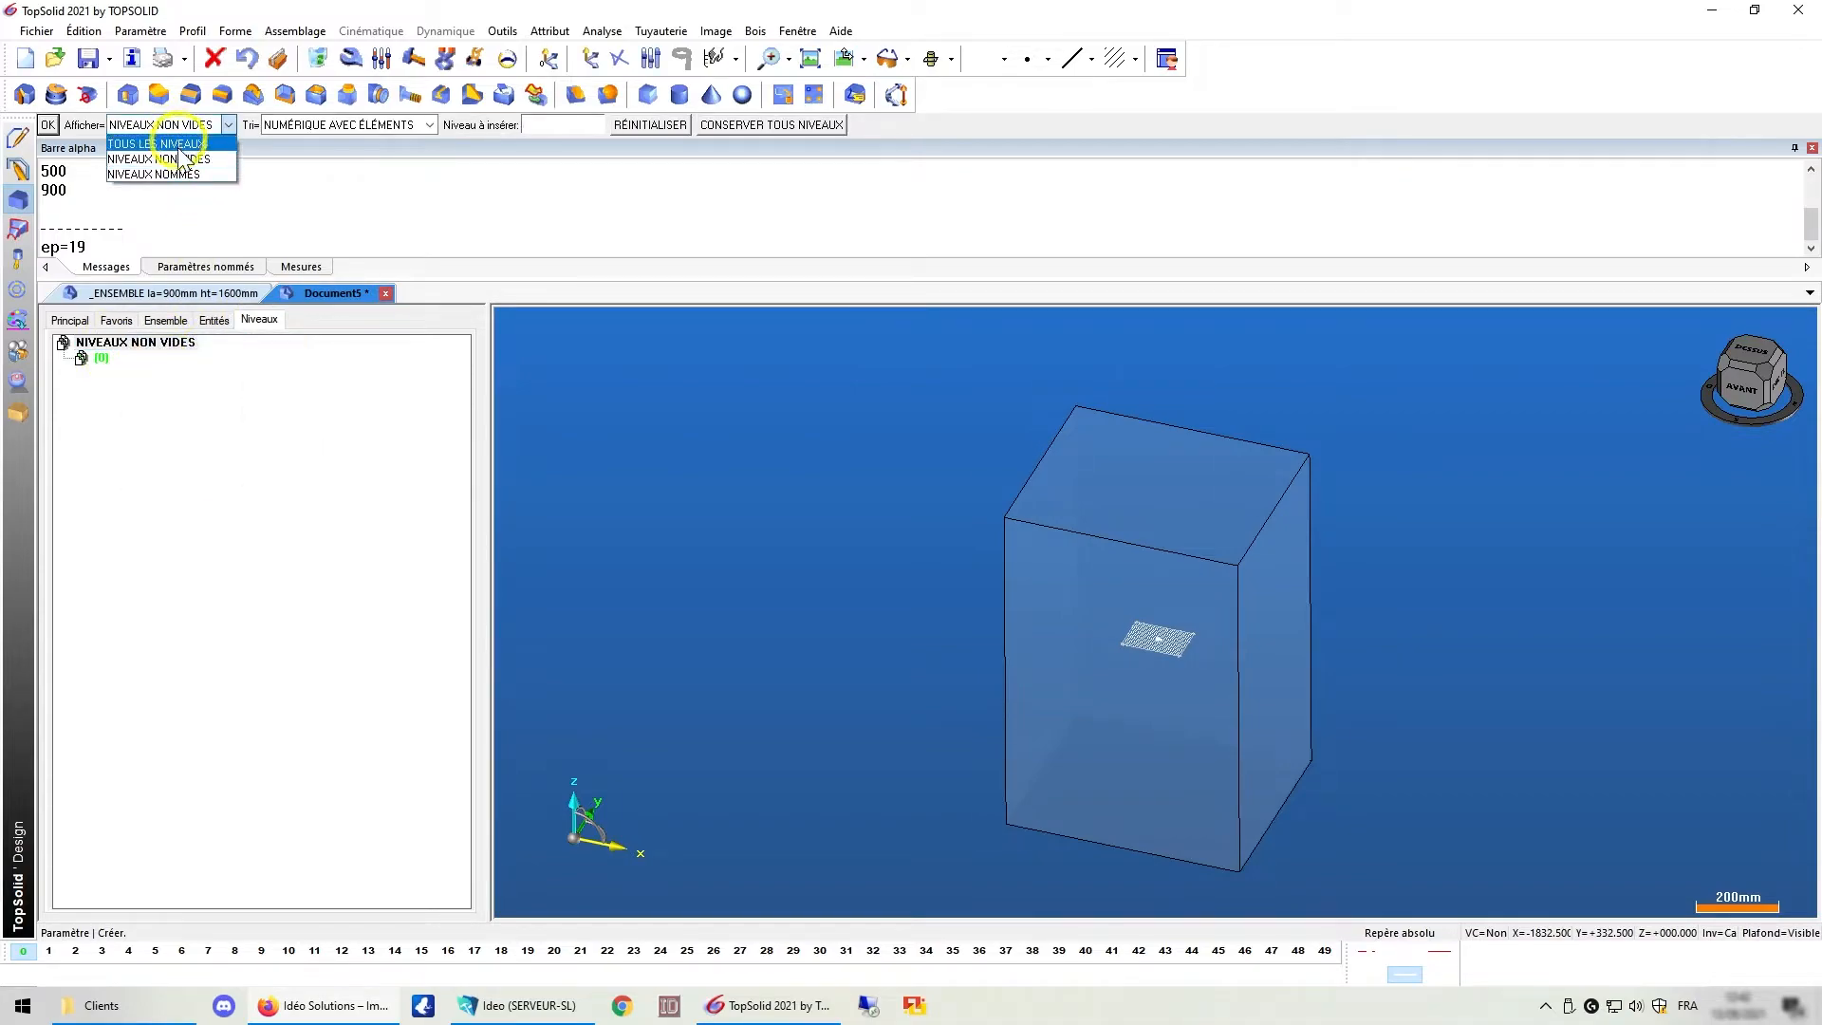
pyautogui.click(166, 171)
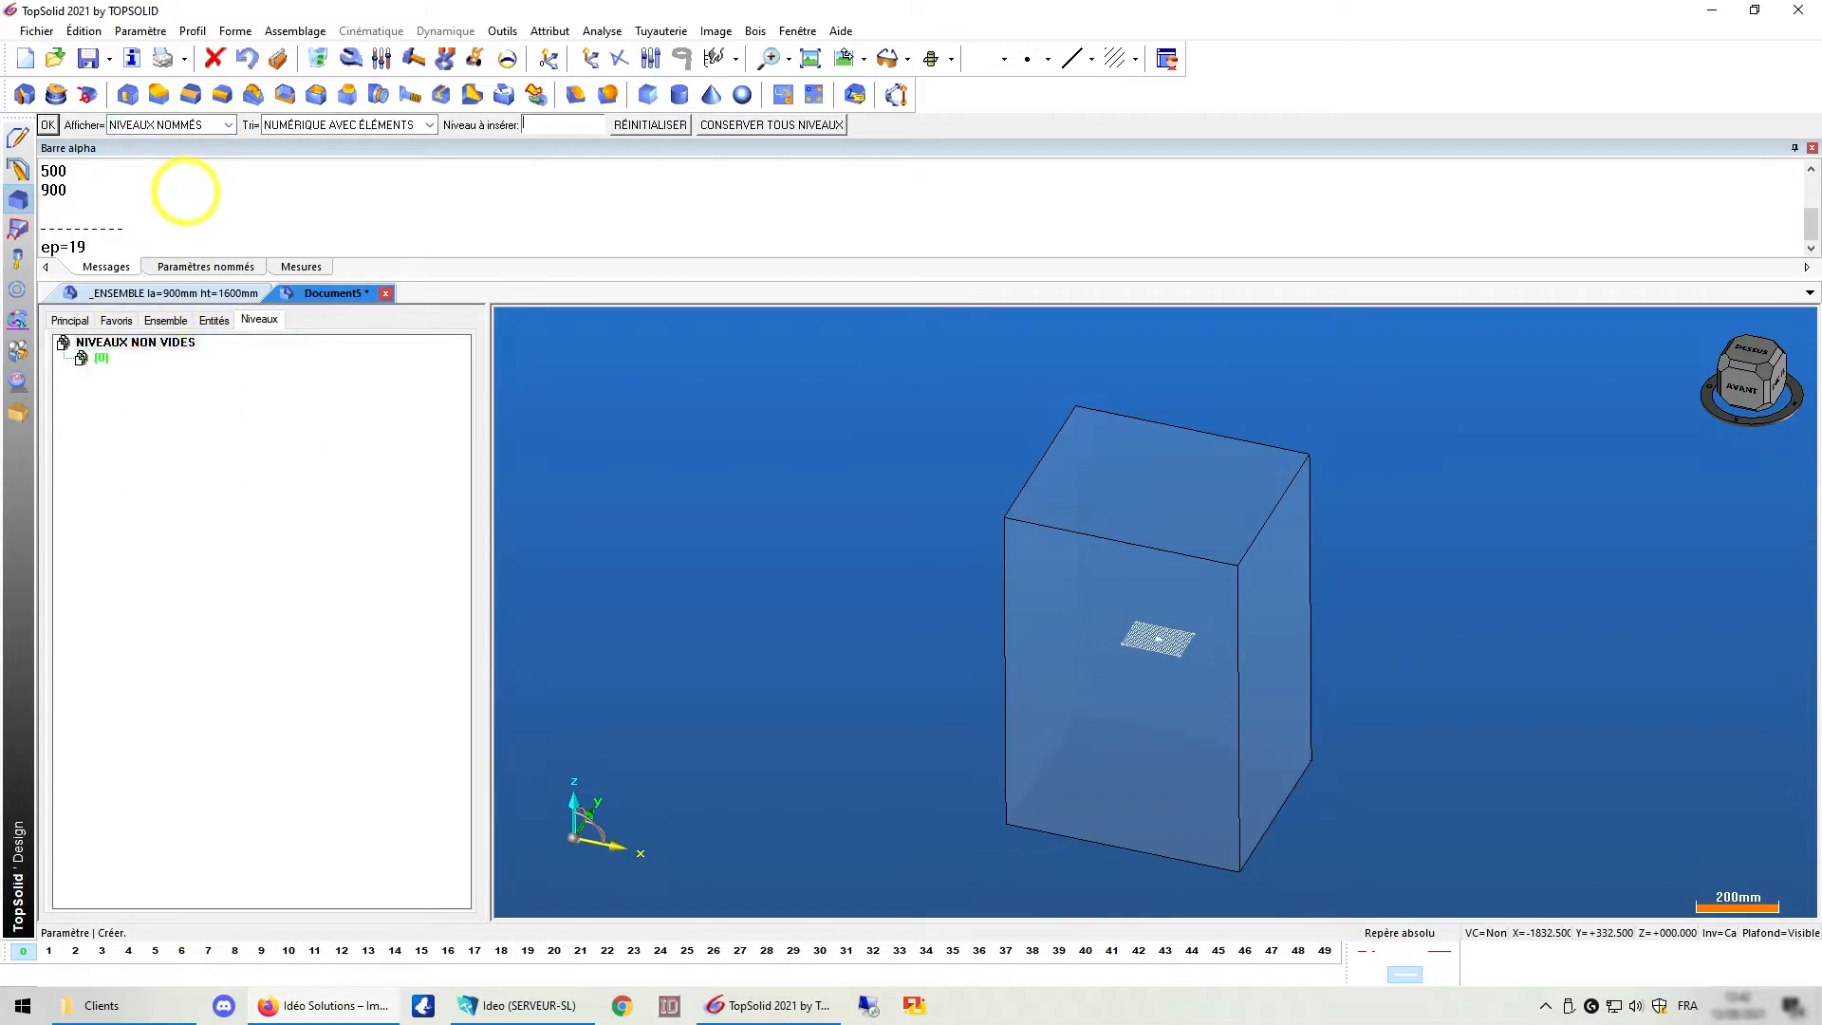
pyautogui.click(46, 124)
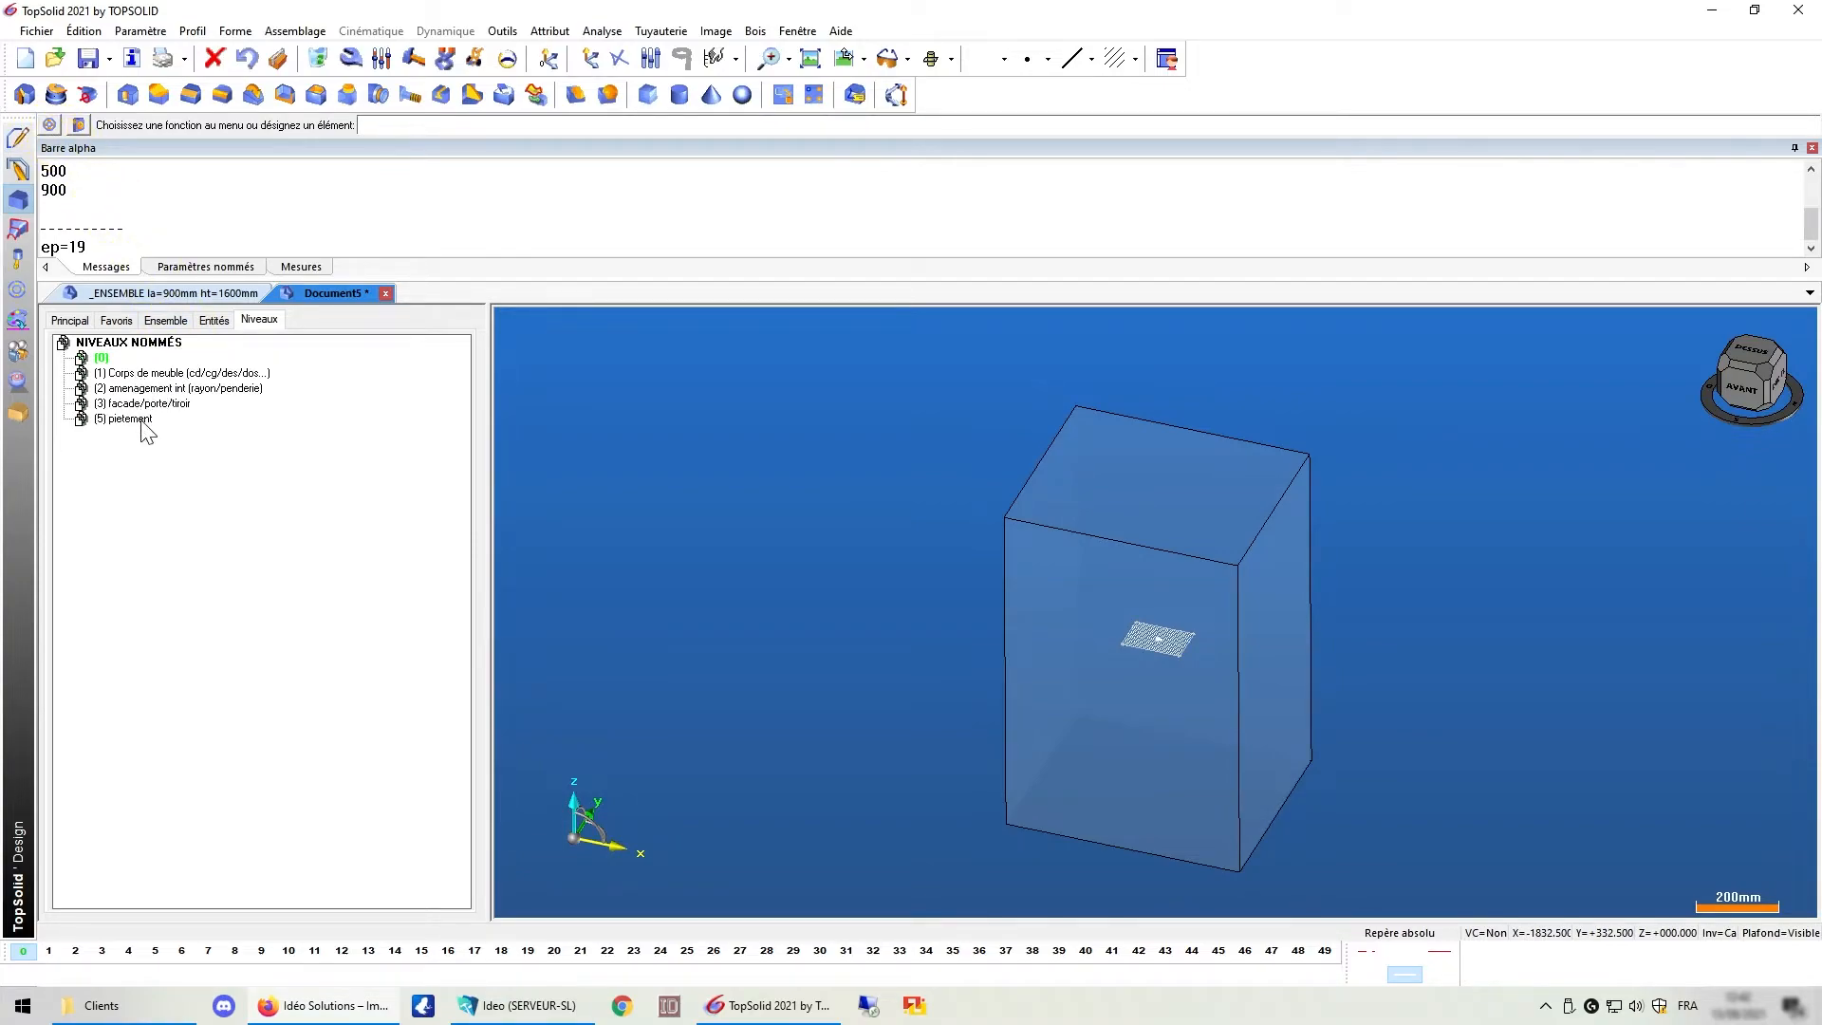
pyautogui.click(166, 321)
pyautogui.click(214, 320)
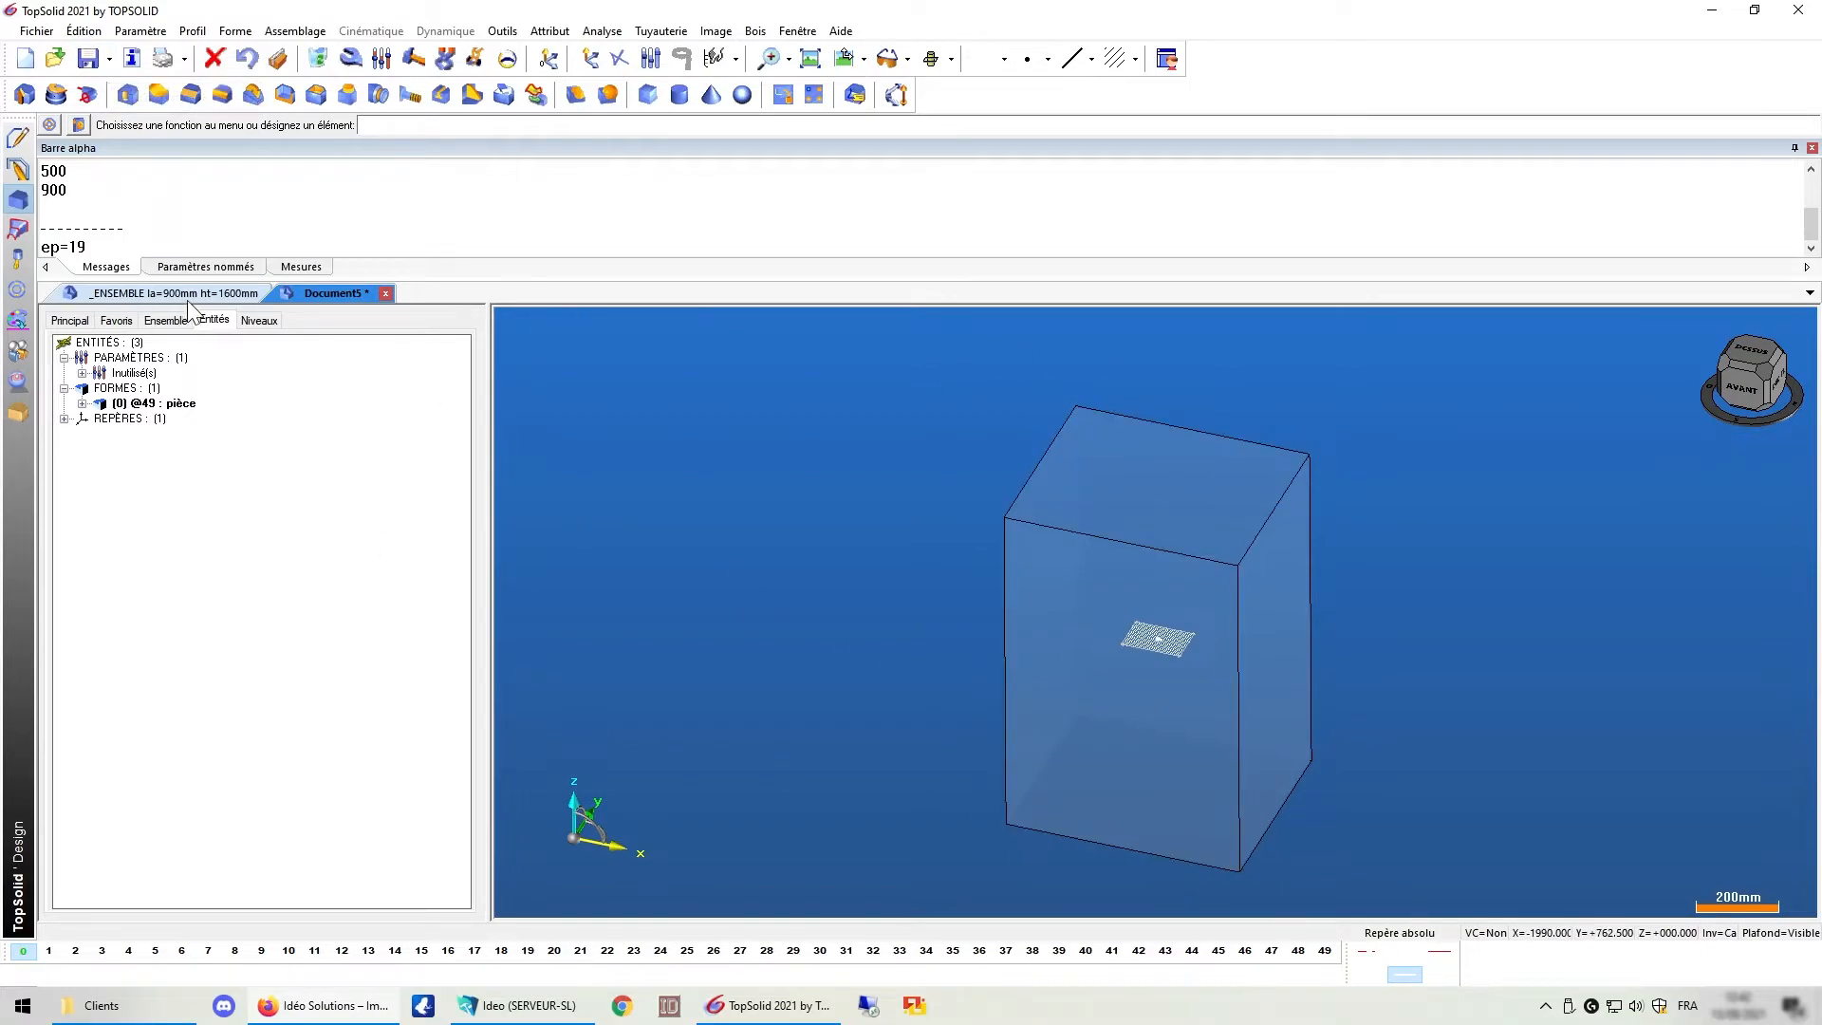
# Start saving the document under a new name and browse to the Missler\Config\Template folder on drive C:, widening the file name column.
pyautogui.click(43, 34)
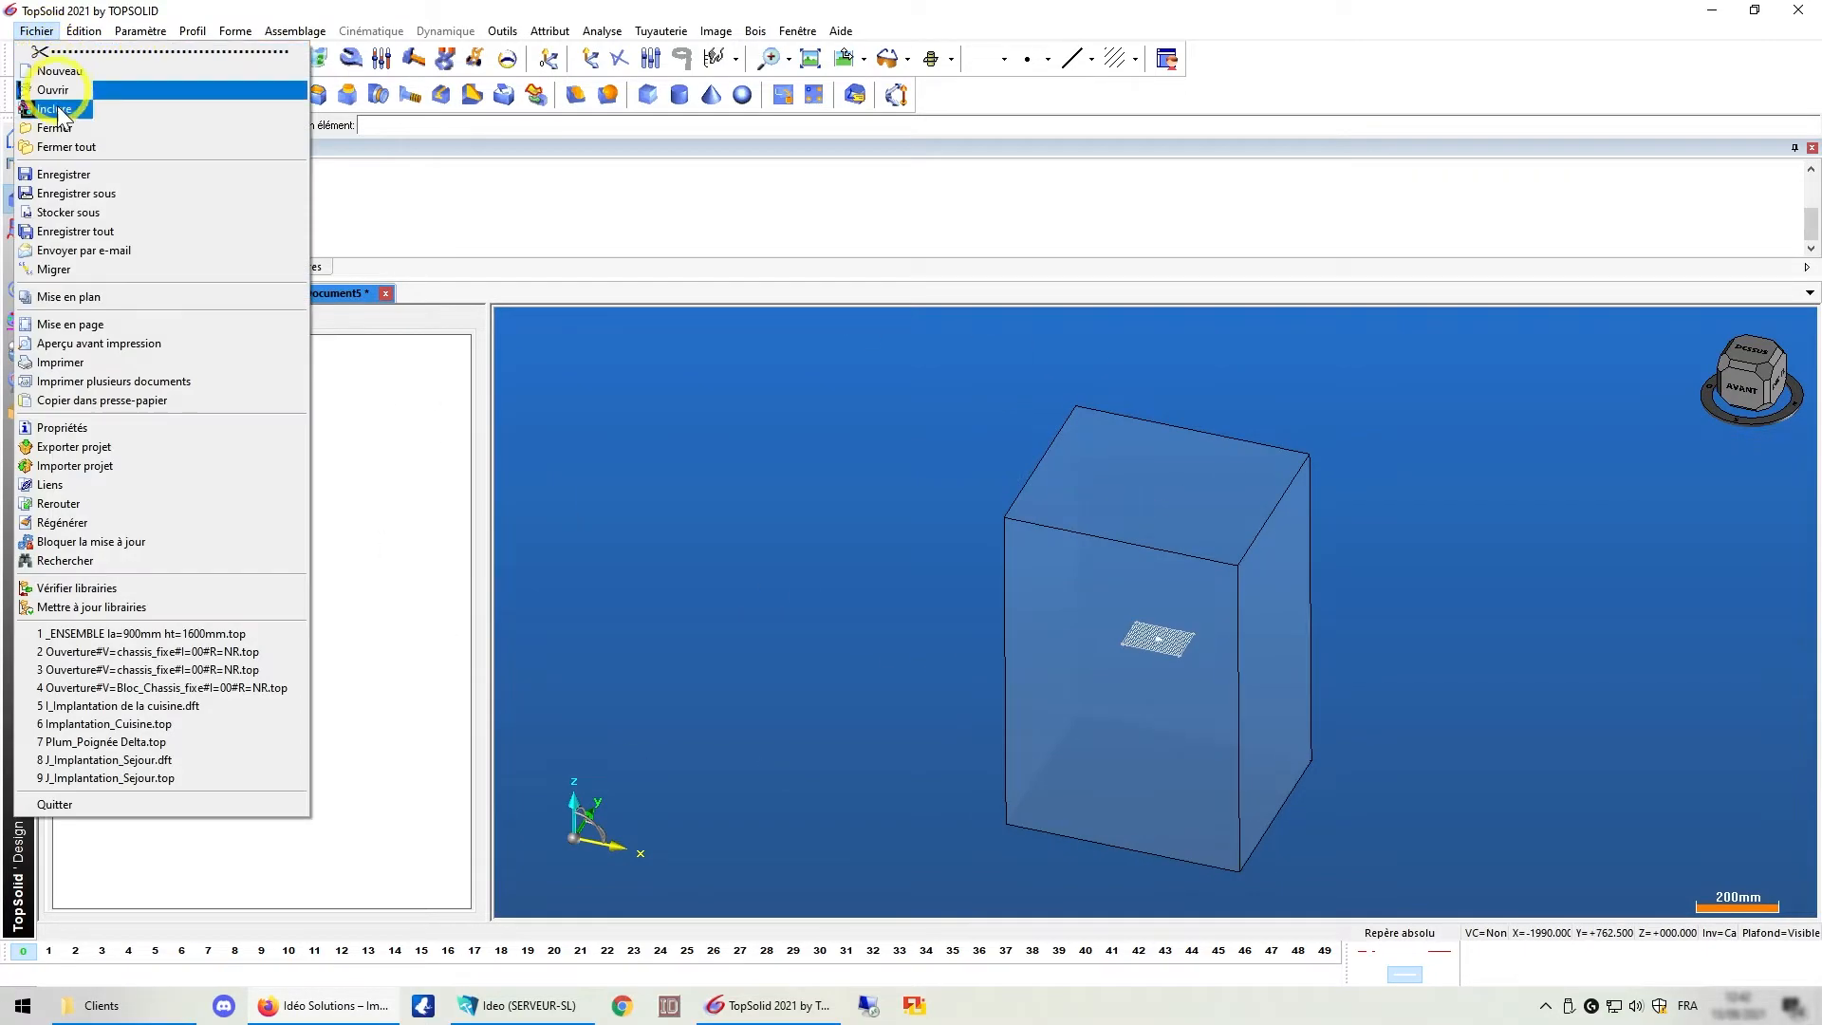
pyautogui.click(57, 193)
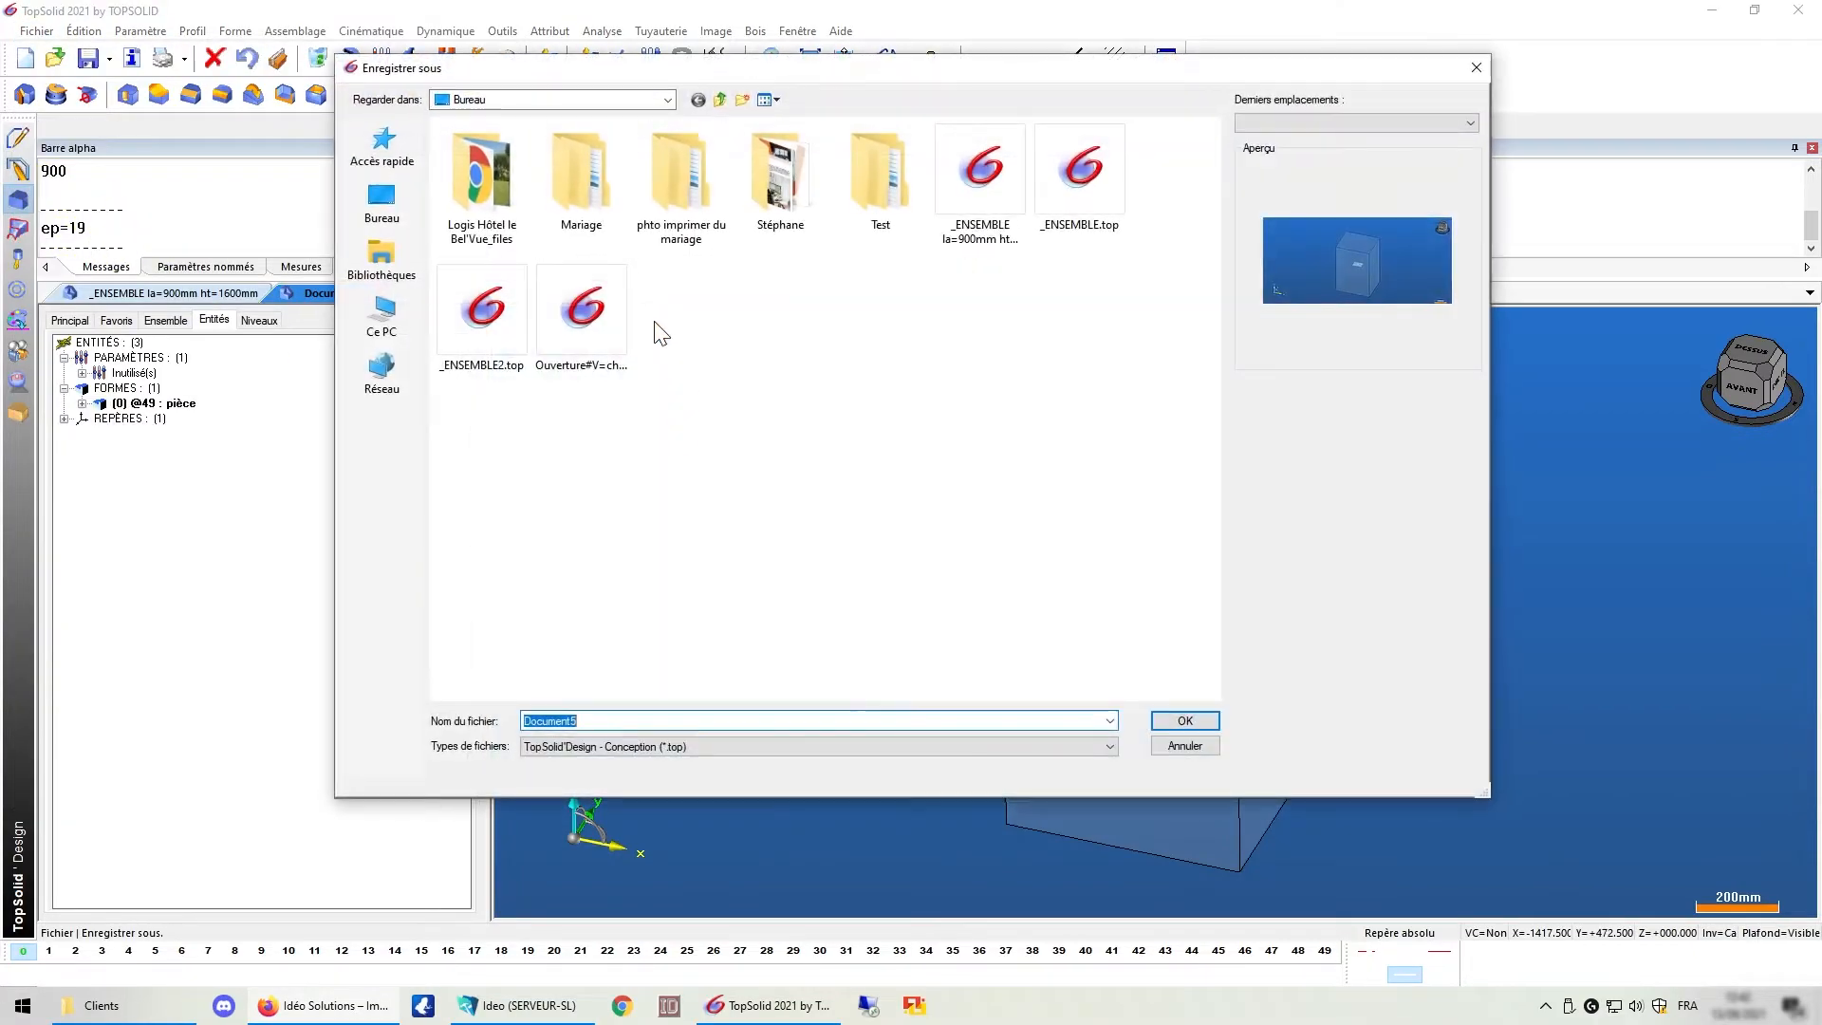
pyautogui.click(403, 341)
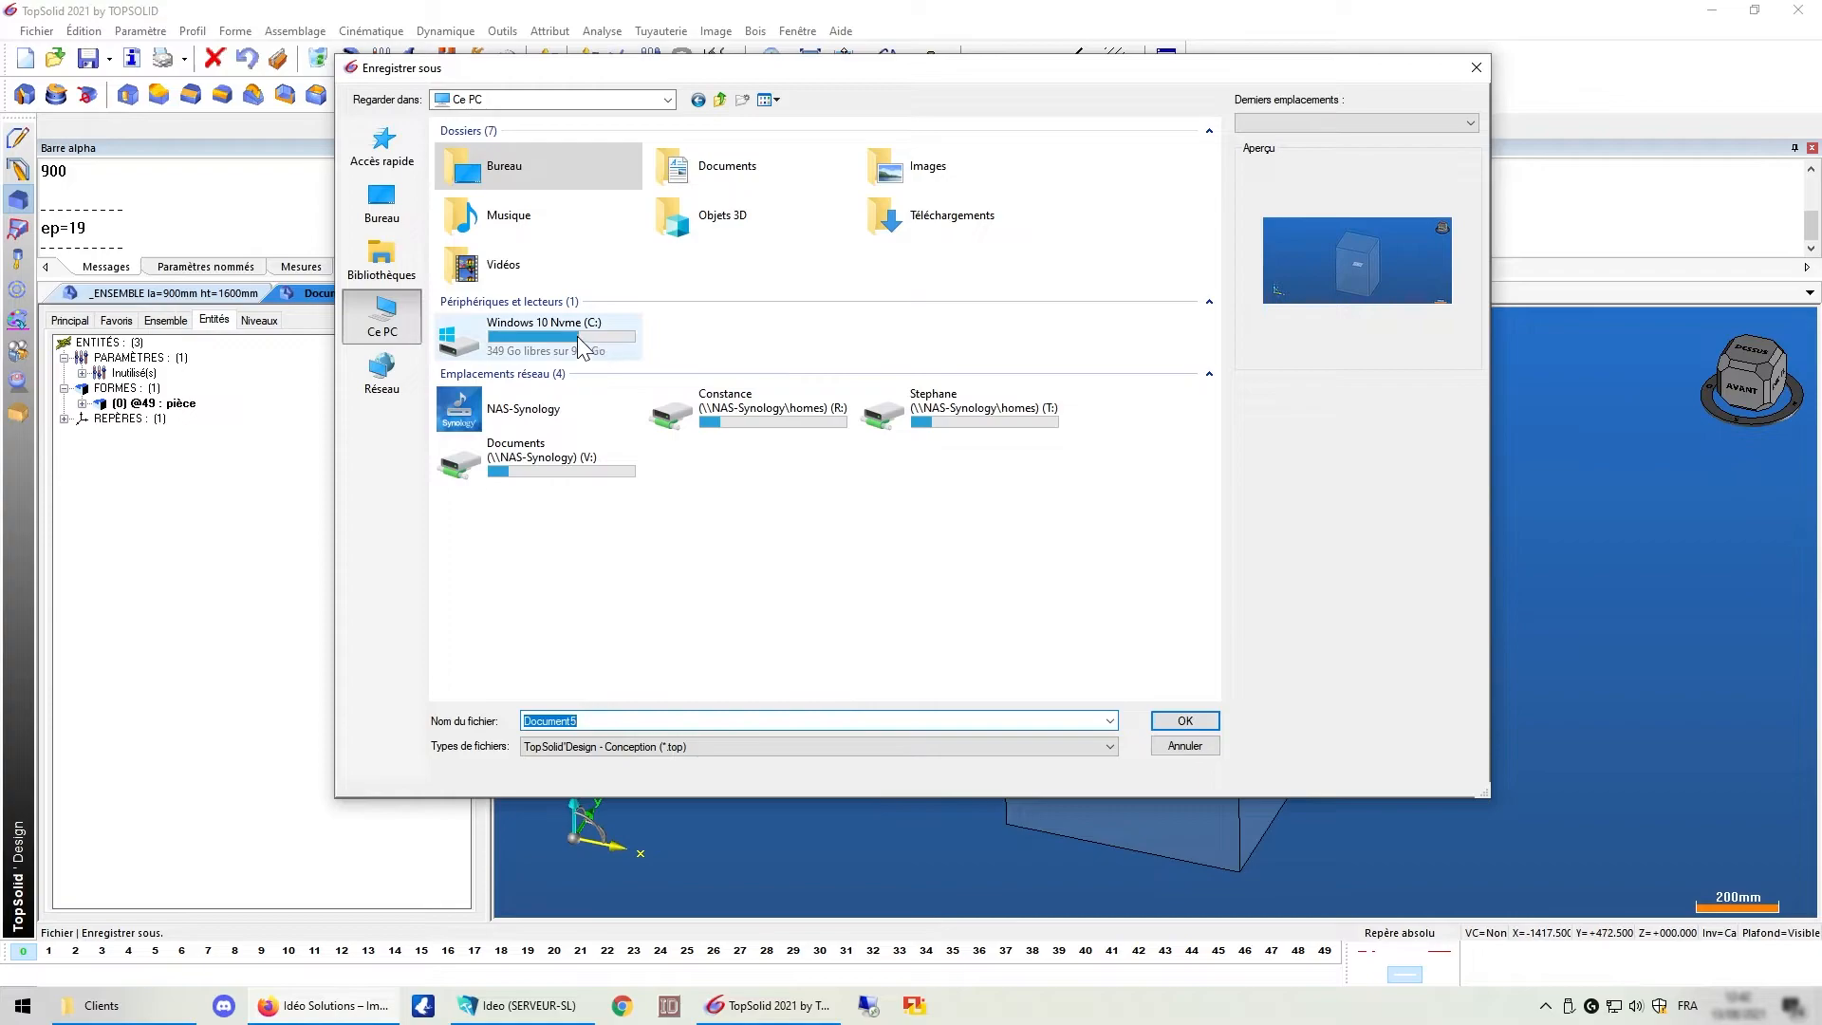
pyautogui.click(548, 344)
pyautogui.doubleClick(549, 344)
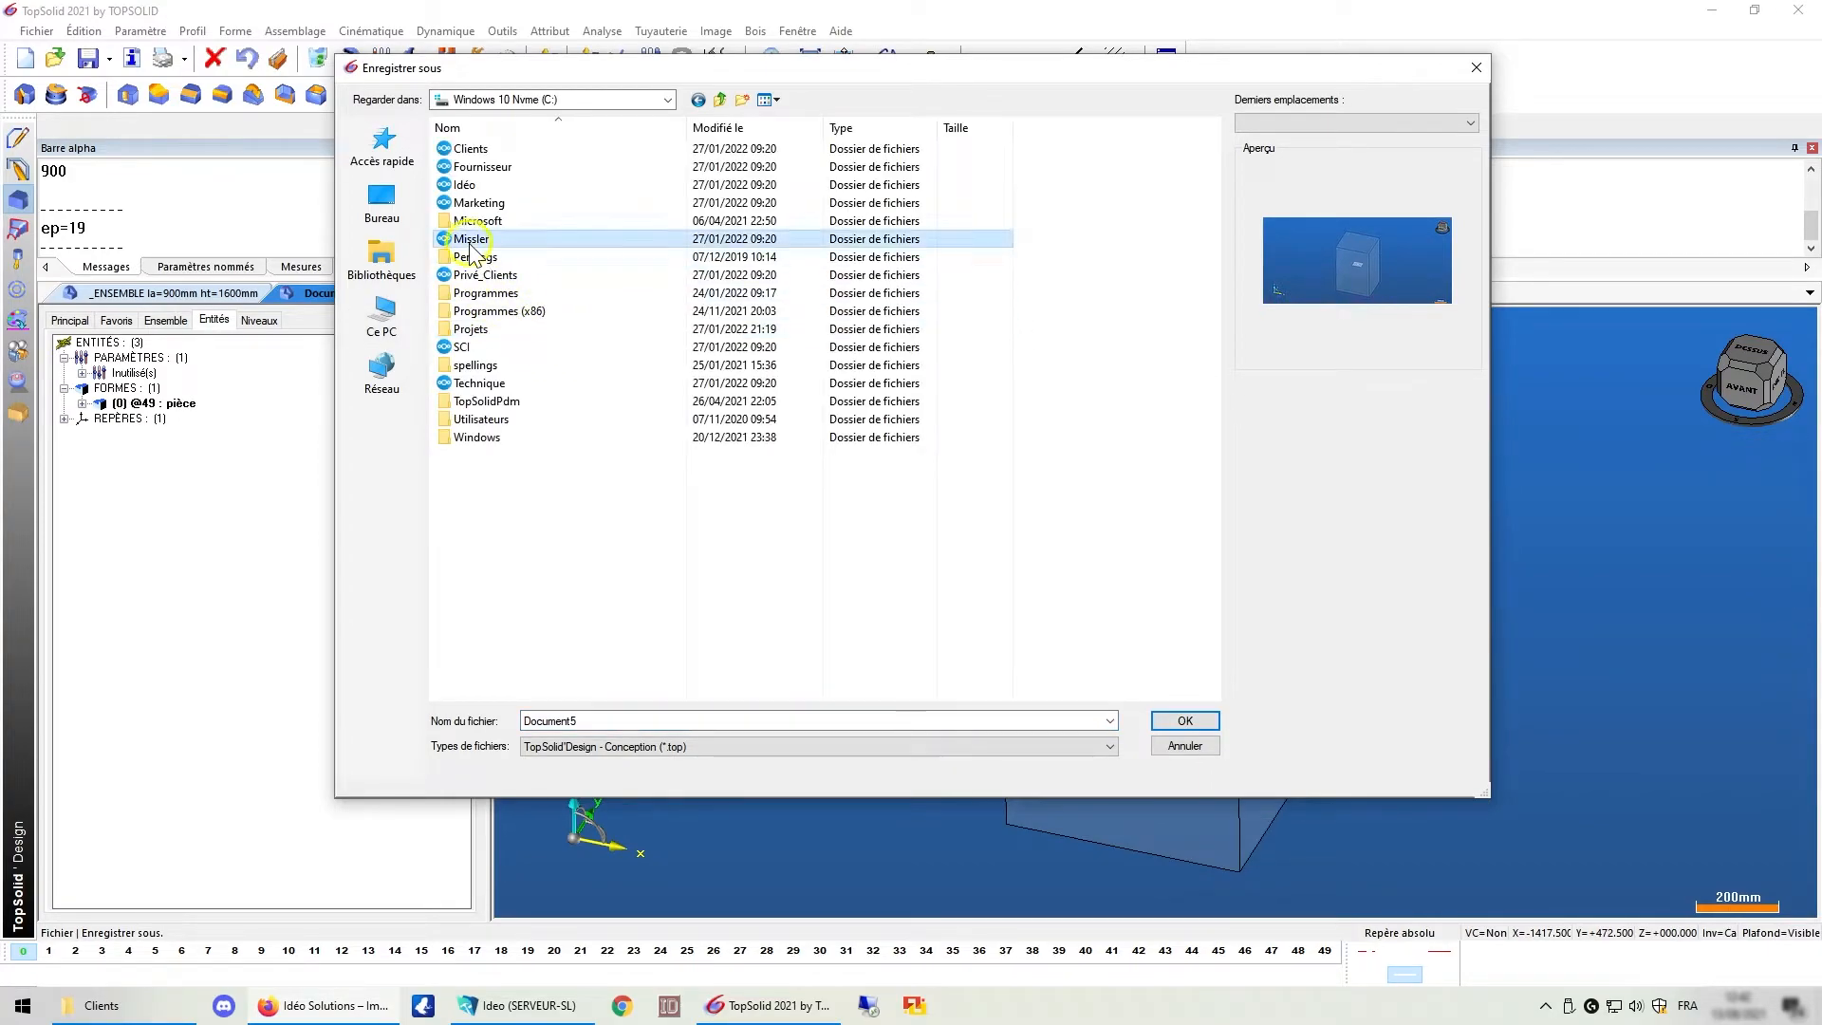
pyautogui.doubleClick(439, 236)
pyautogui.doubleClick(470, 148)
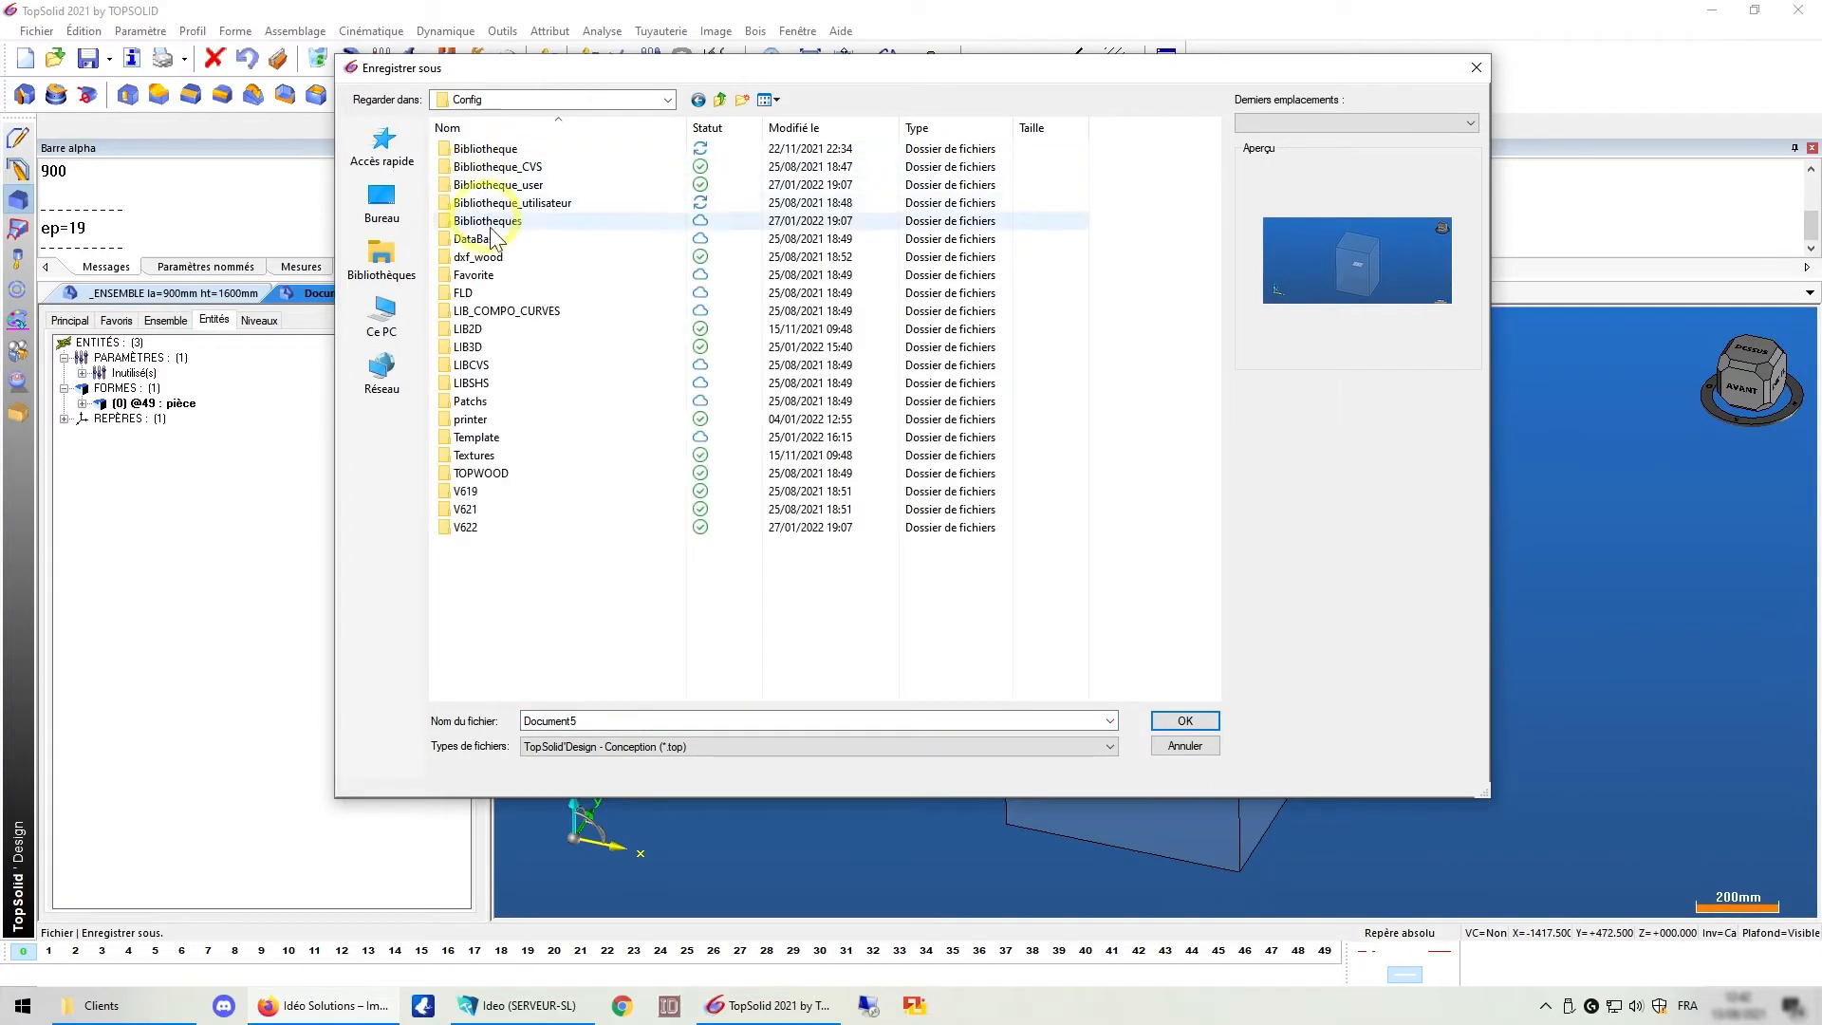
pyautogui.doubleClick(480, 436)
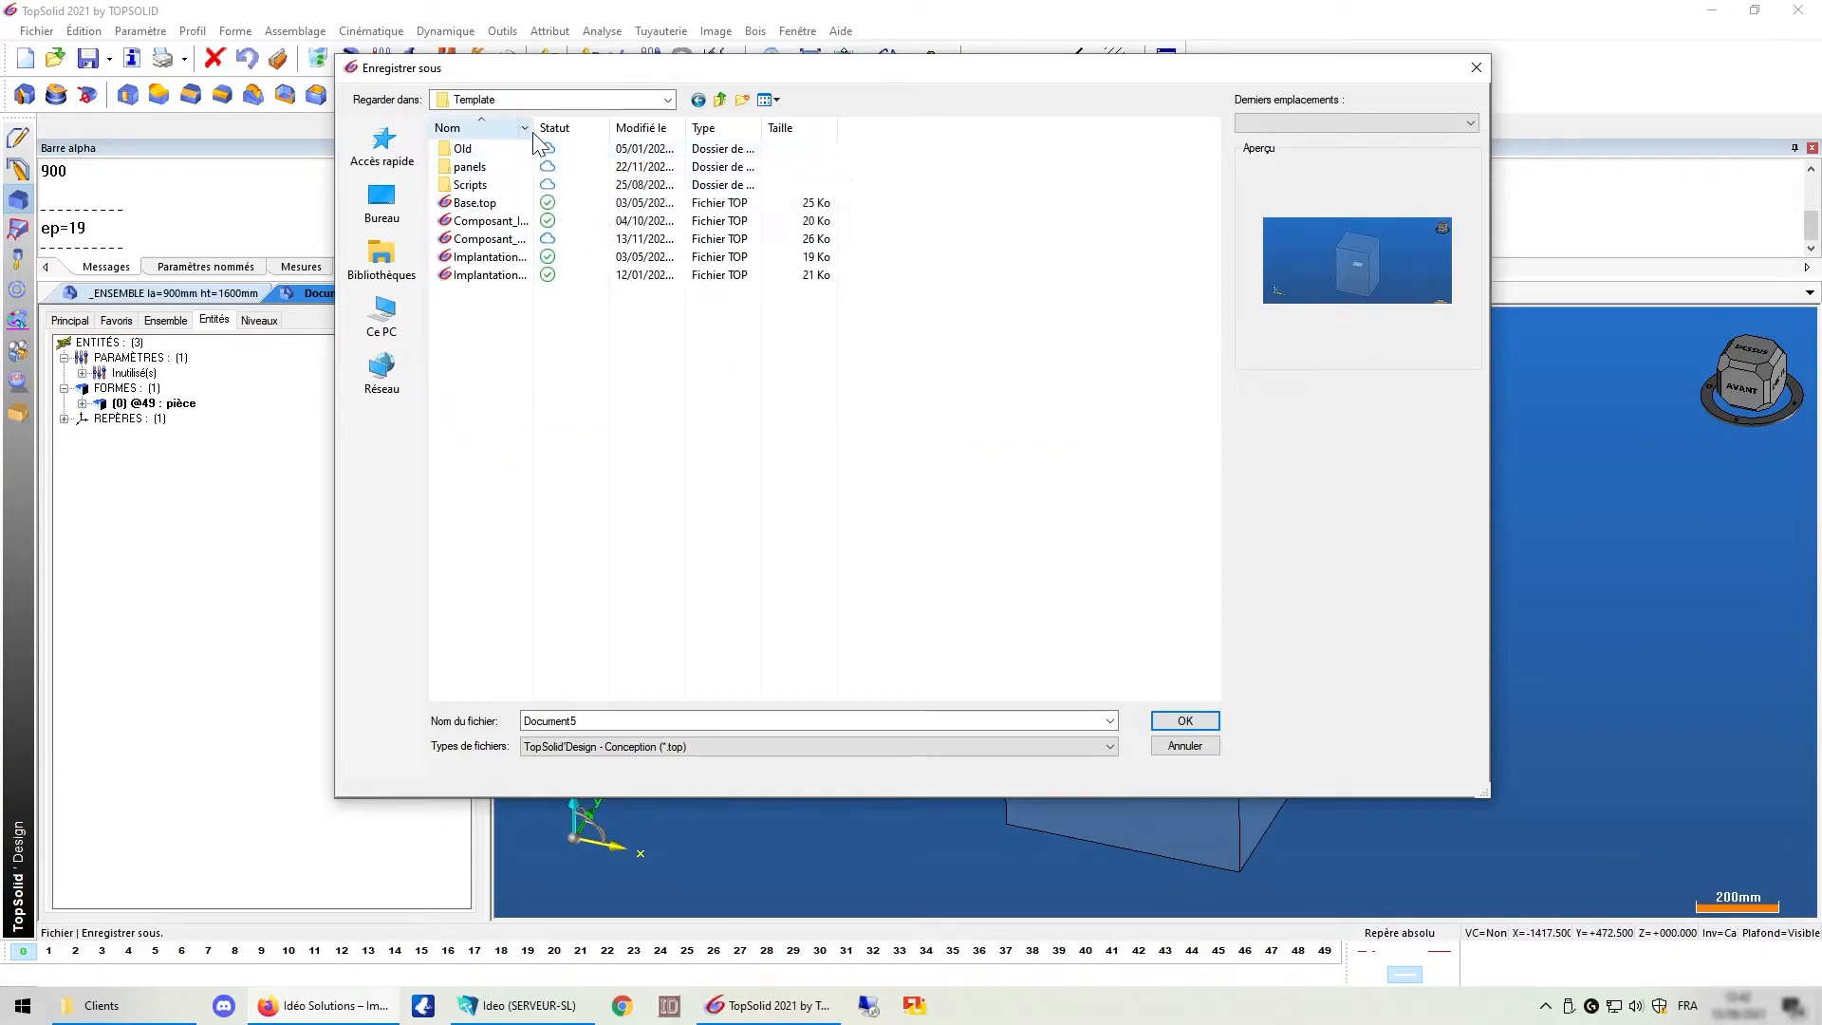
pyautogui.moveTo(535, 129); pyautogui.dragTo(645, 130)
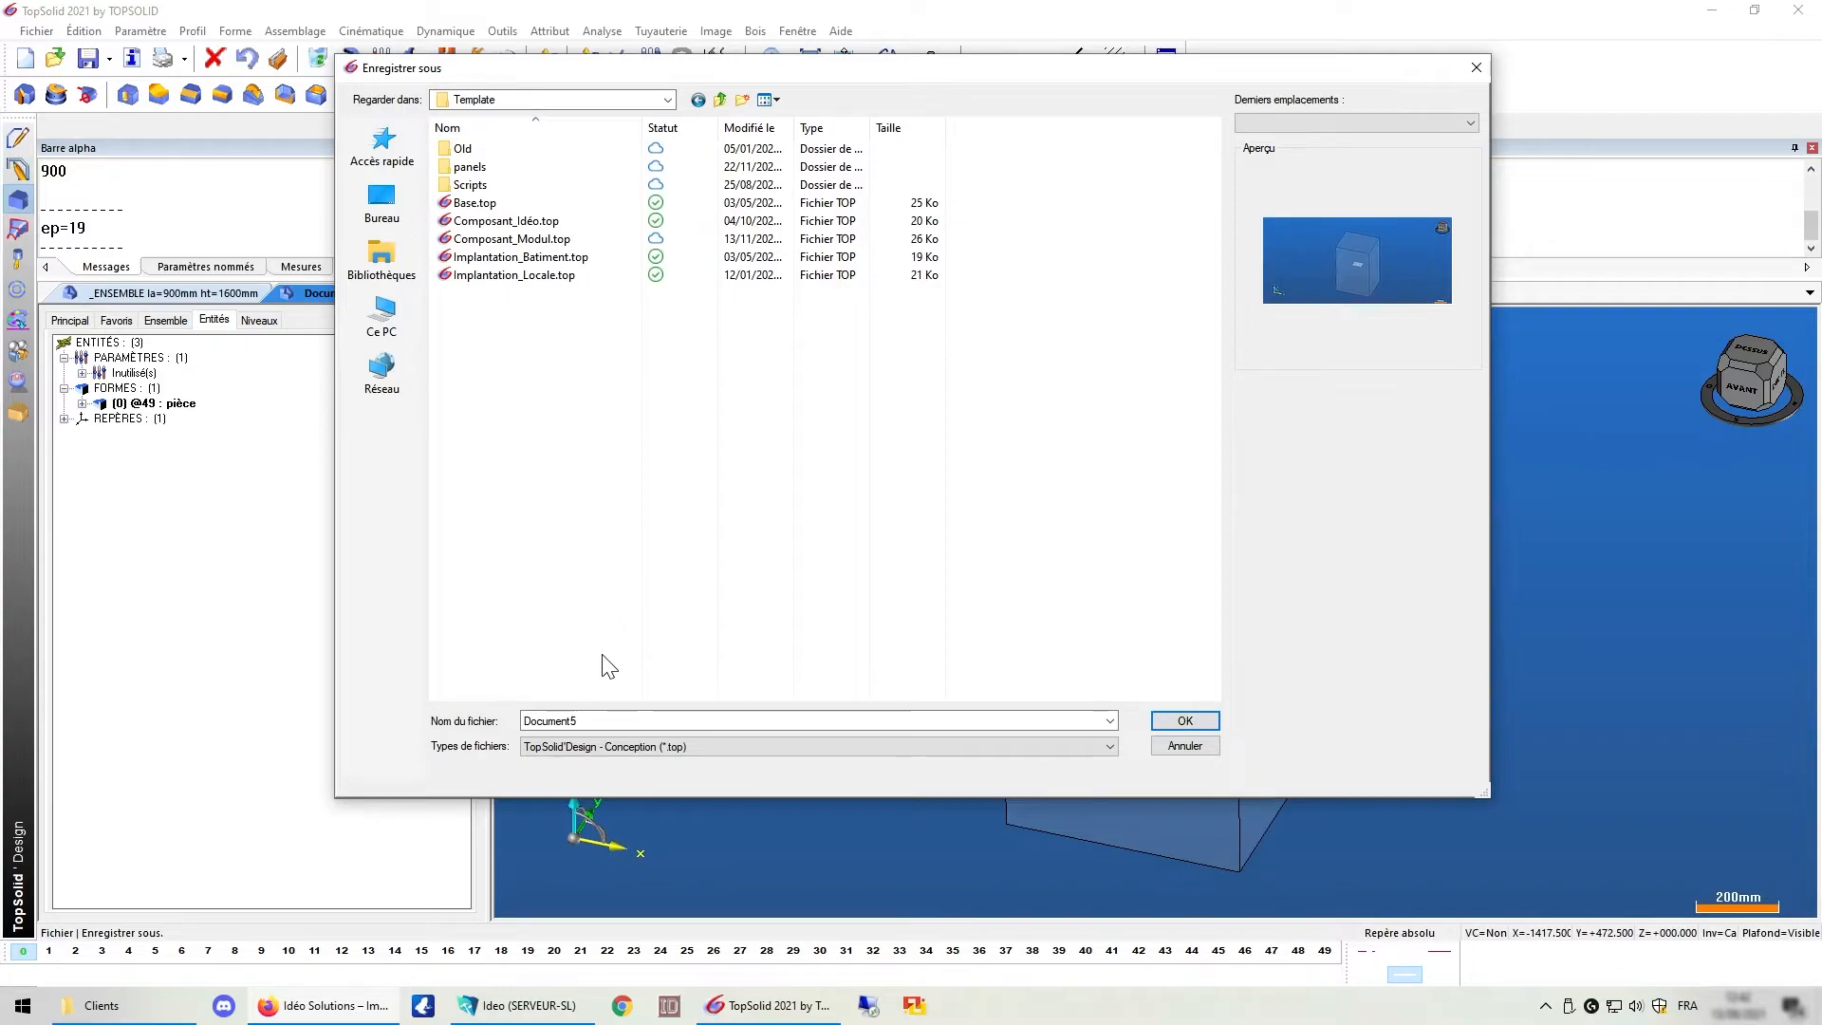
# Name the file Test_Vidéo and save it in the Template folder as a TopSolid'Design document.
pyautogui.doubleClick(589, 721)
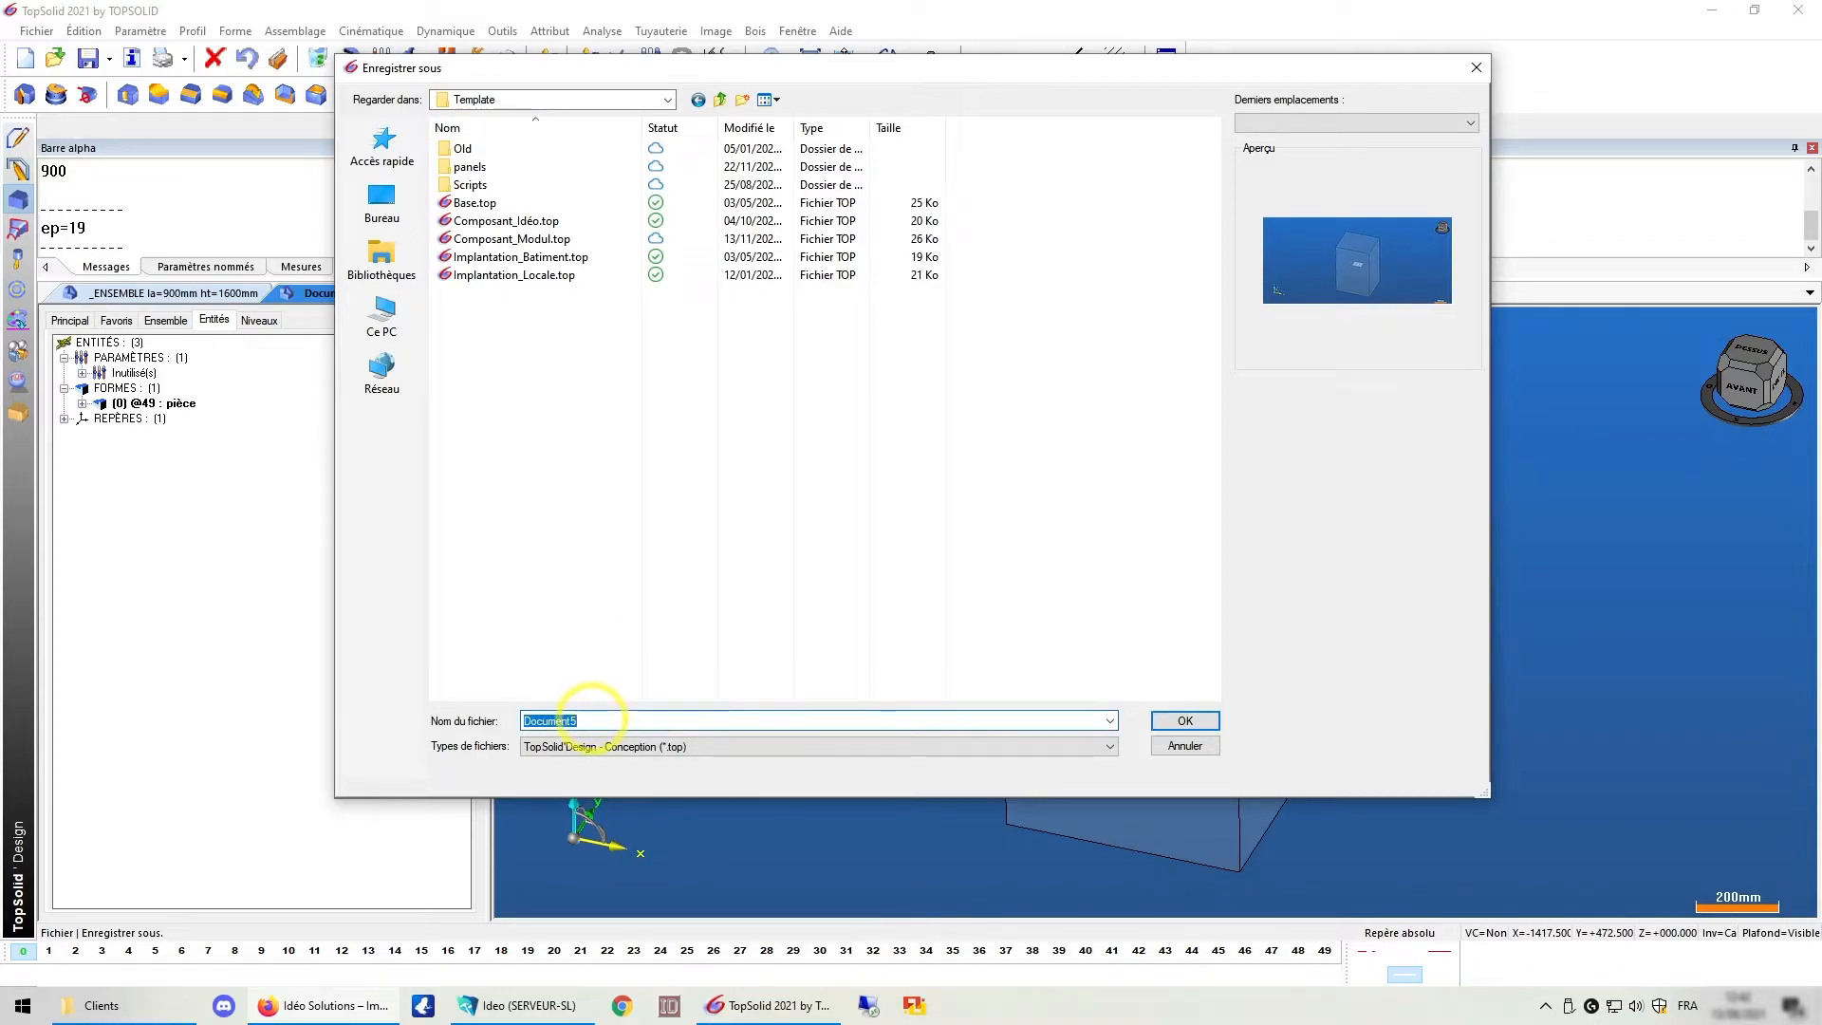
pyautogui.write('Test_Vi')
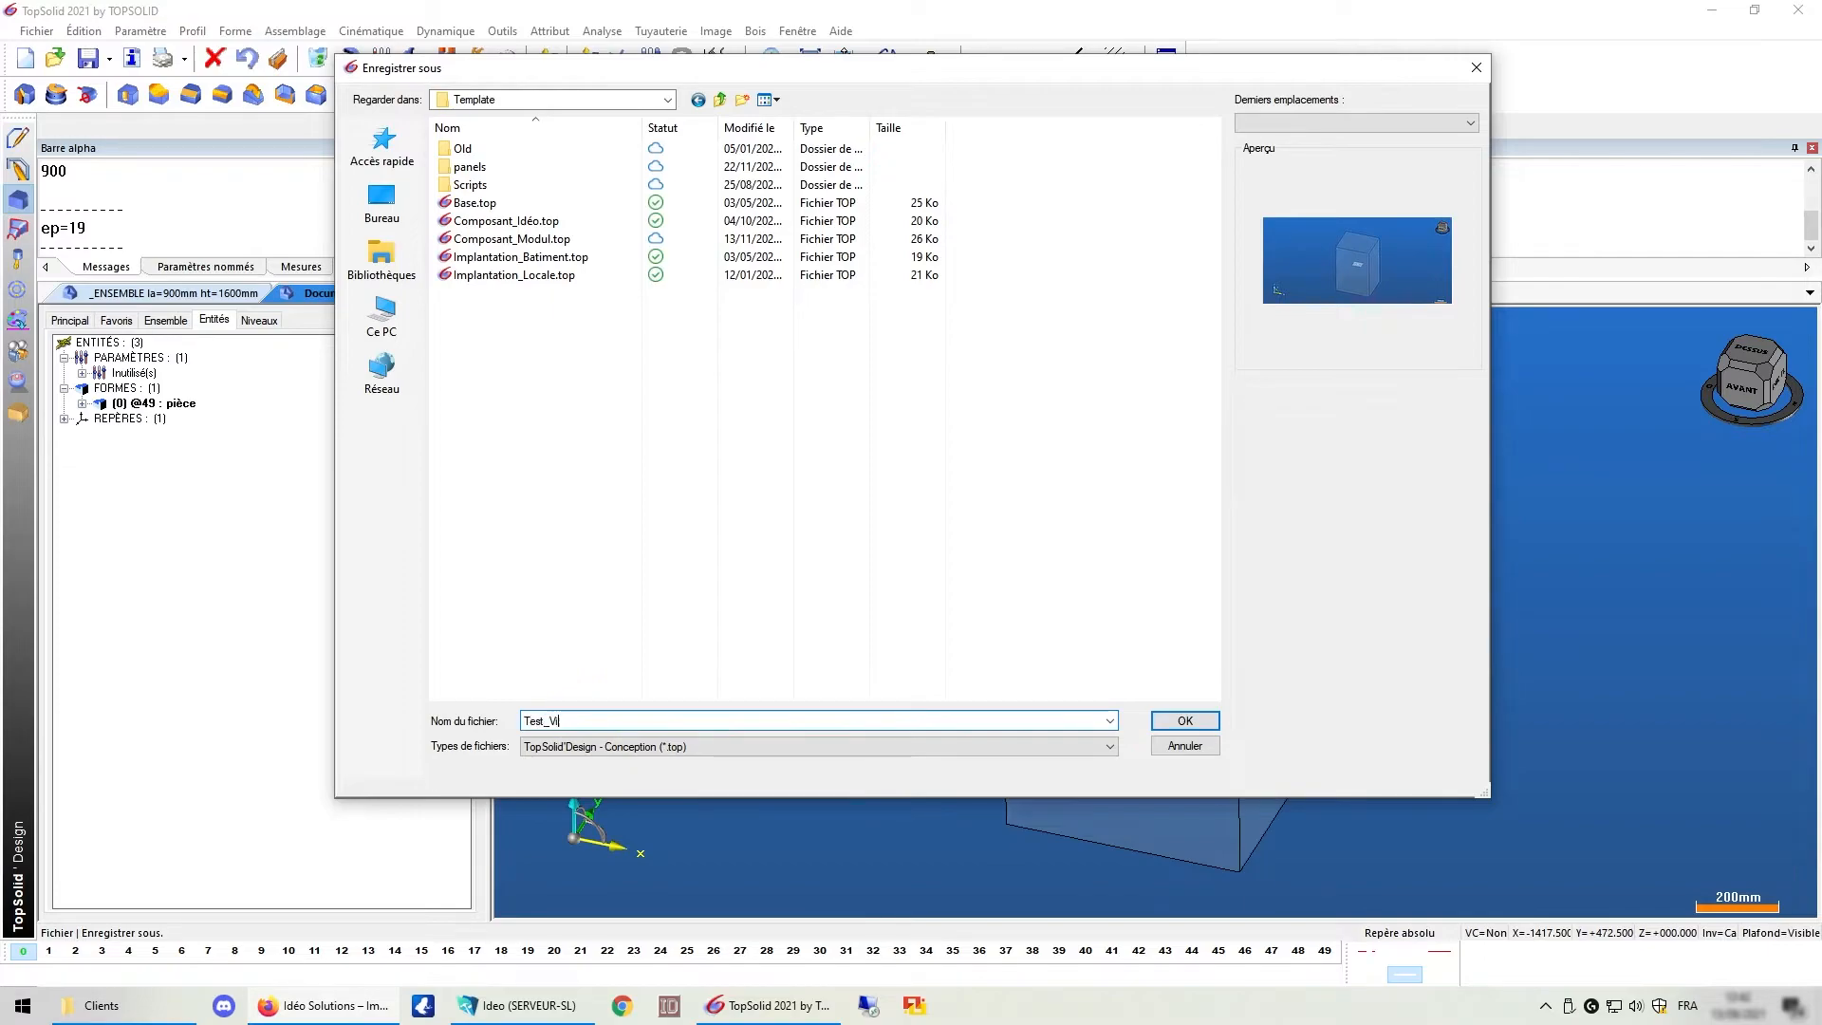
pyautogui.write('doé')
pyautogui.write('éo')
pyautogui.press('Return')
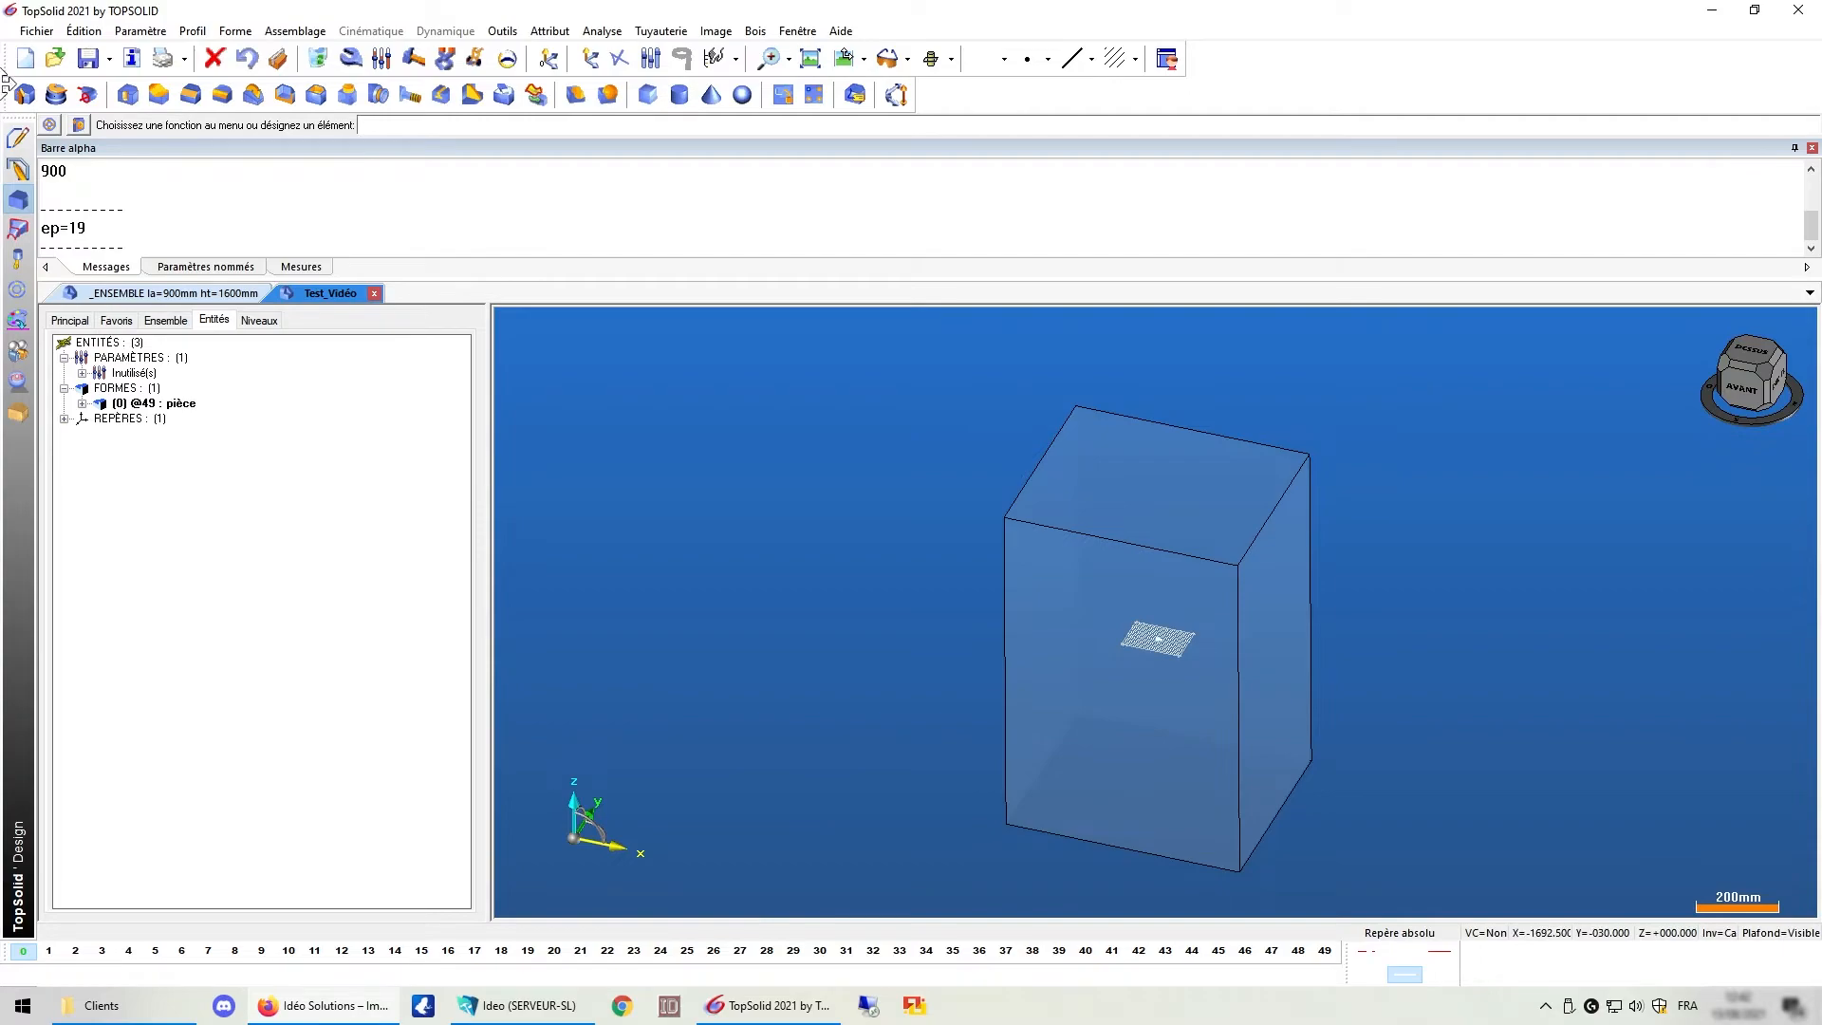
# Create a new design document from the user template Test_Vidéo.top.
pyautogui.click(25, 59)
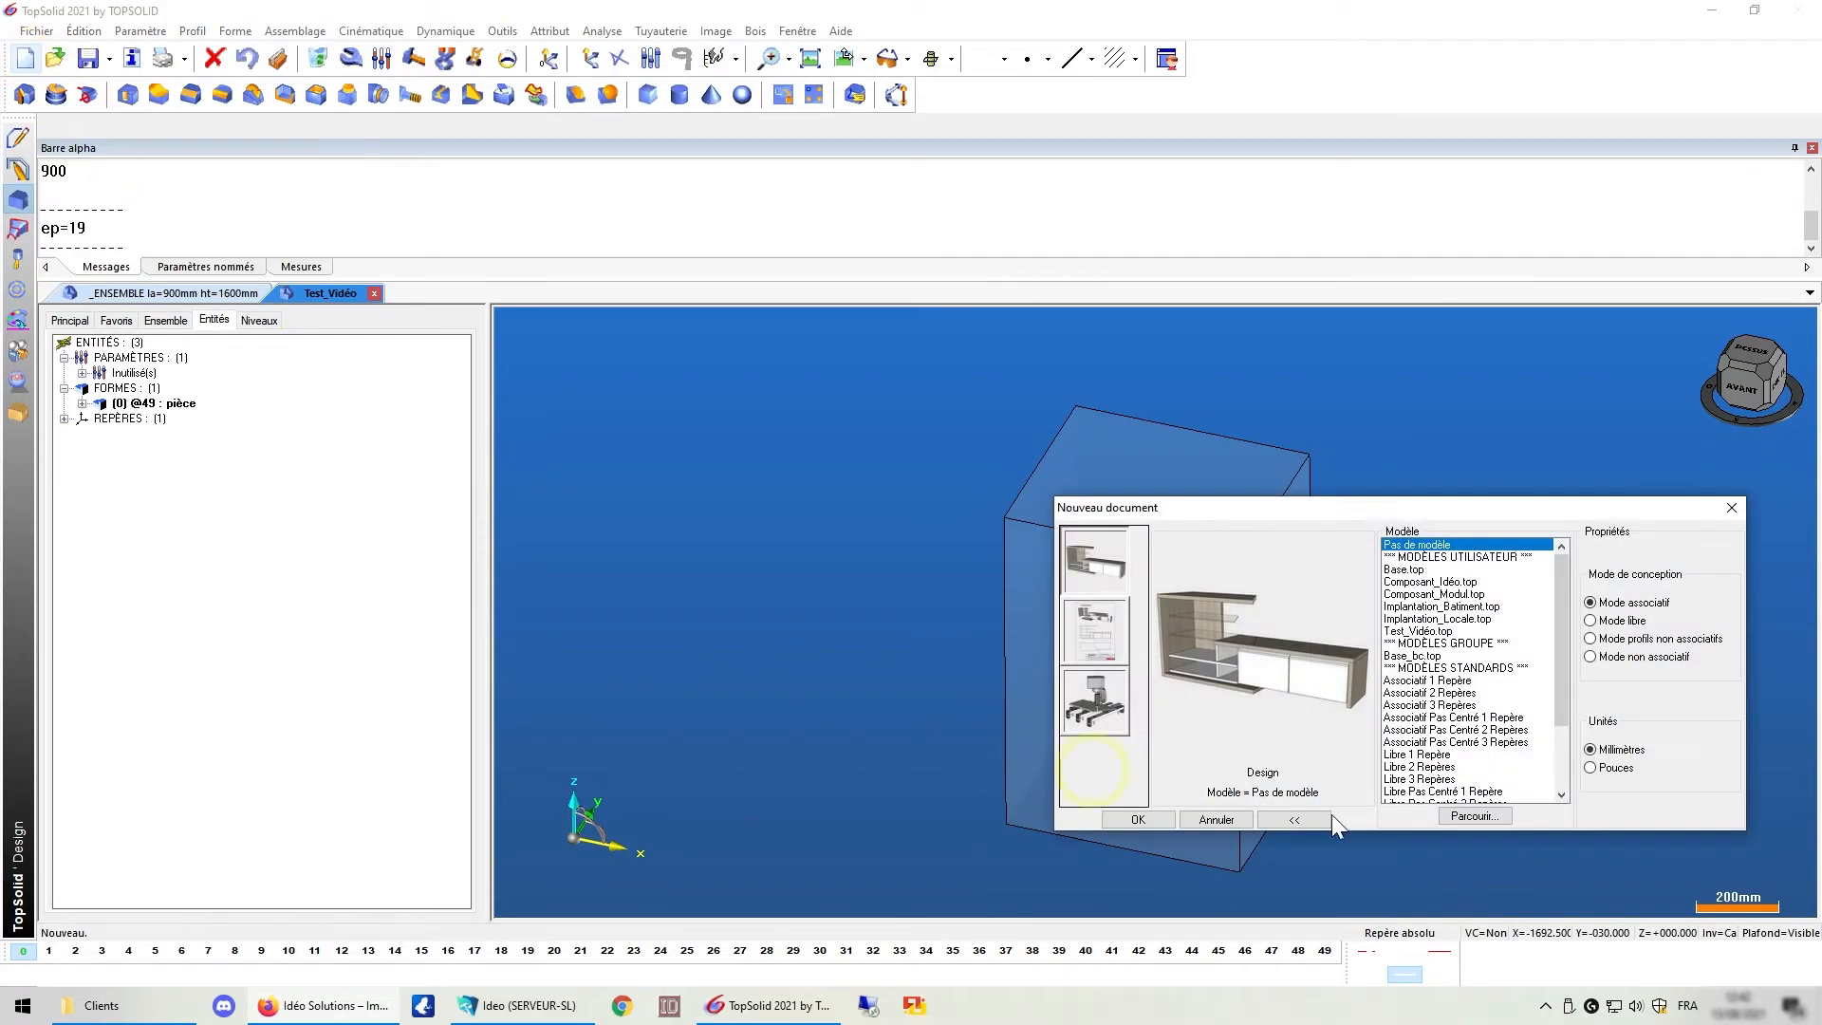
pyautogui.moveTo(1382, 505); pyautogui.dragTo(978, 373)
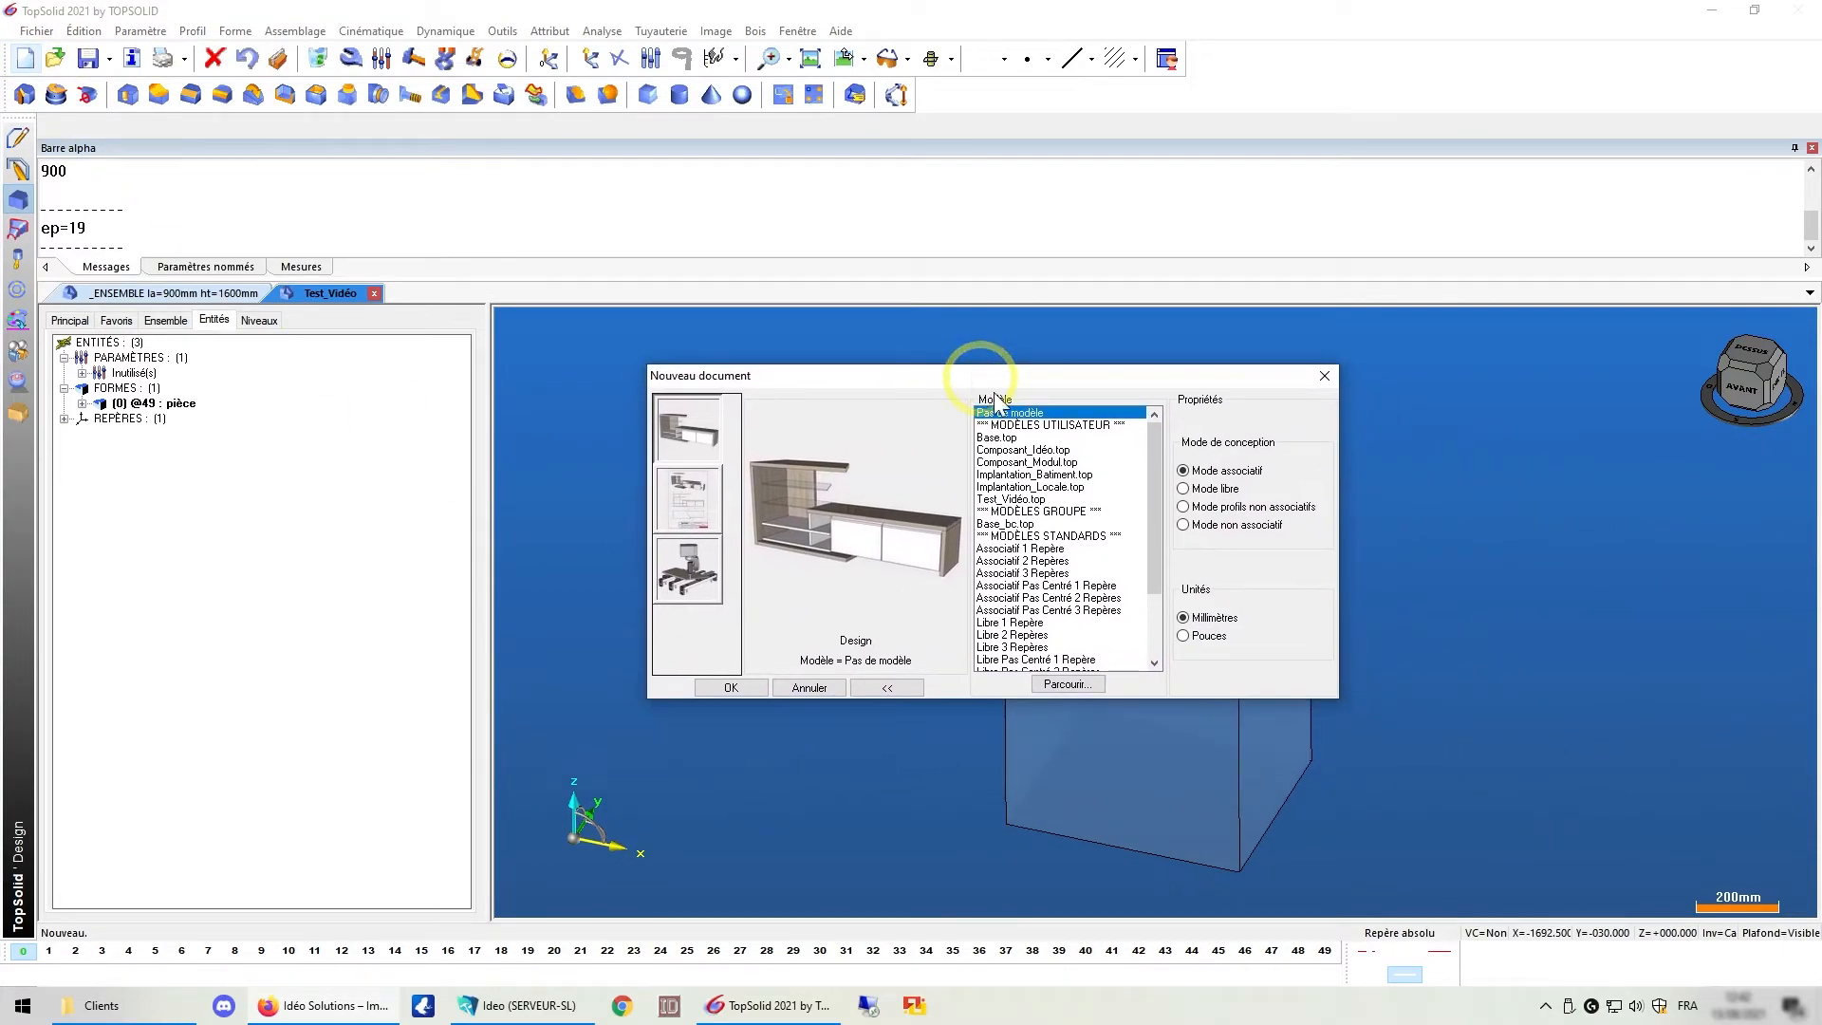
pyautogui.click(1018, 501)
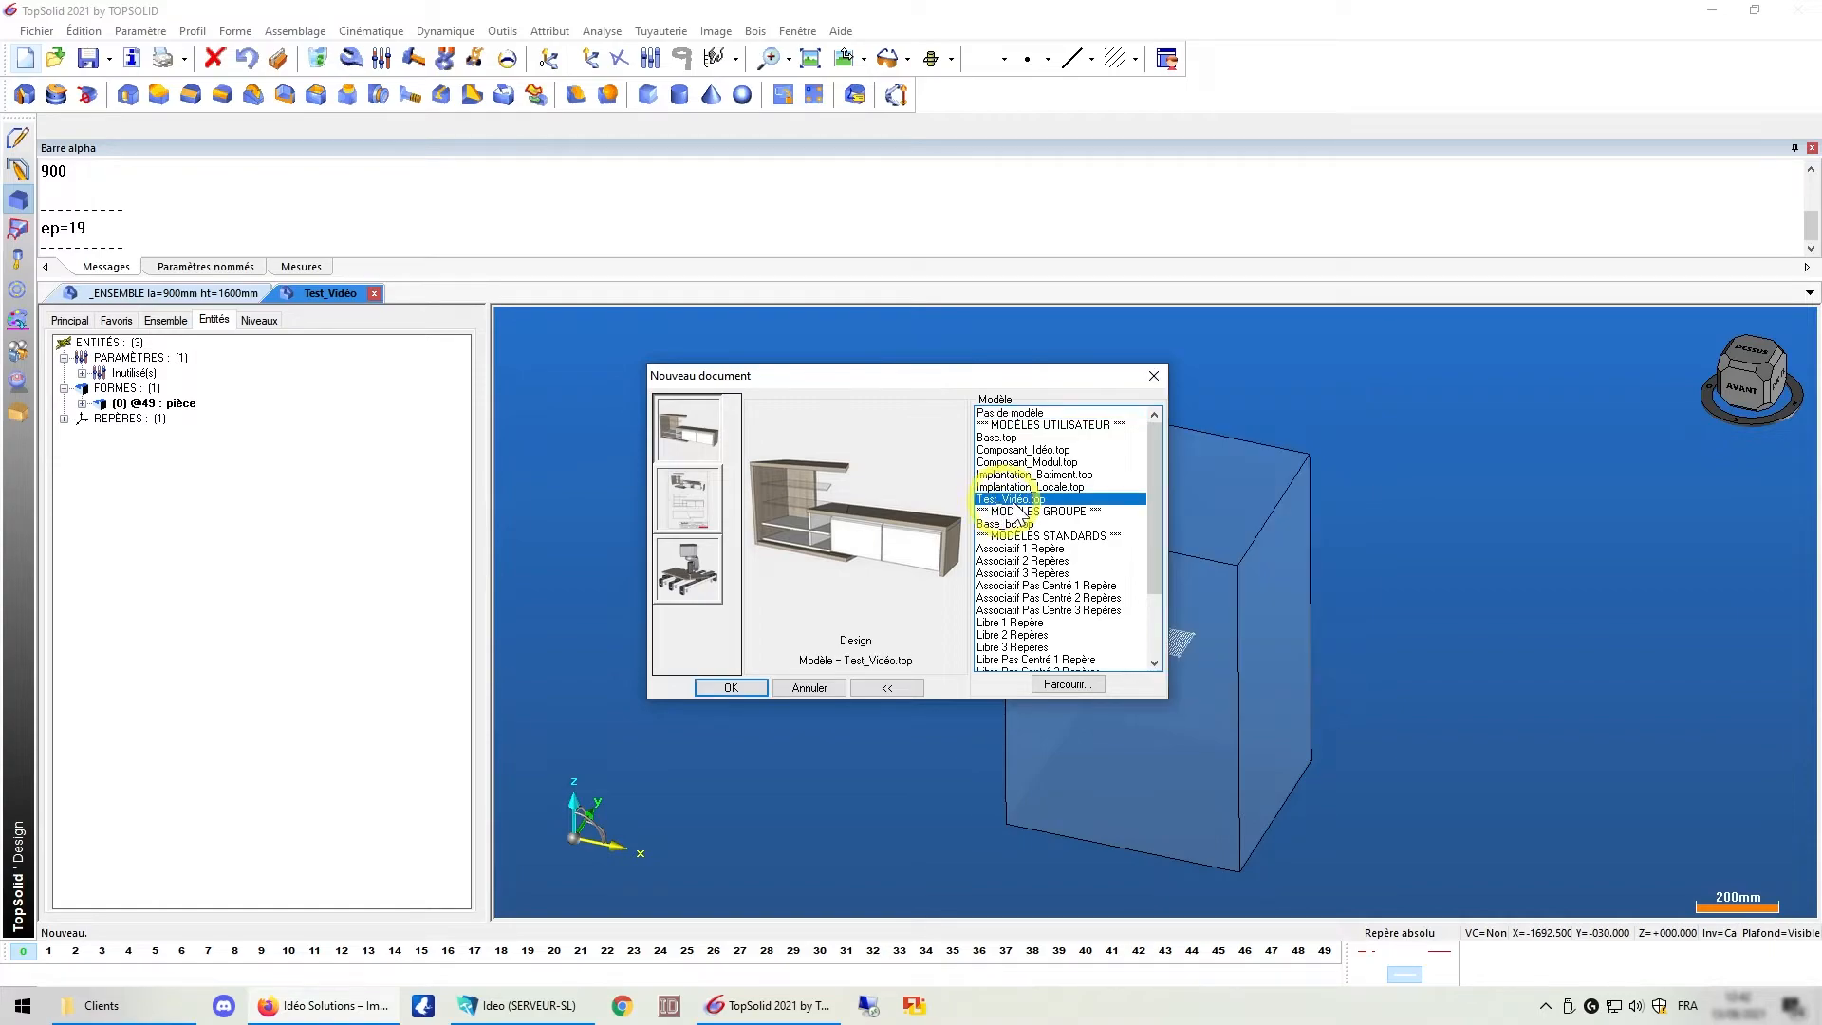
pyautogui.click(730, 687)
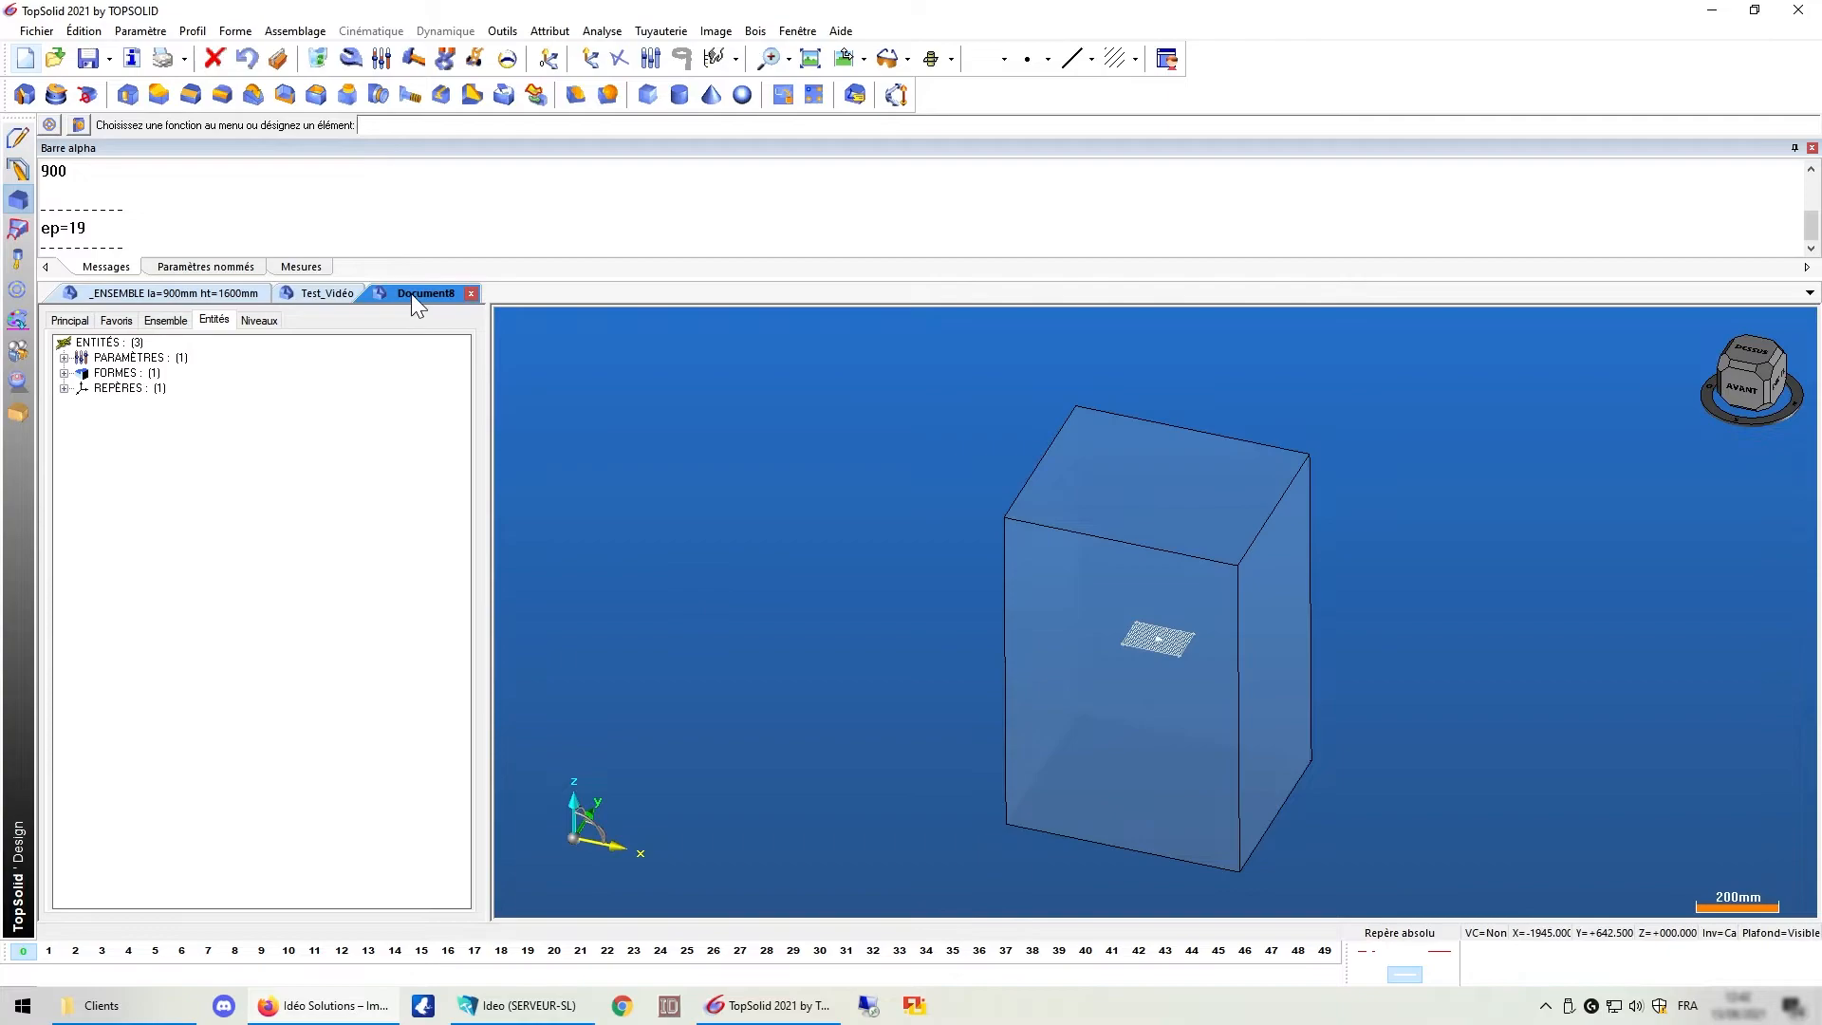
# Check the new document's parameters, shapes and named levels against what the template should carry over.
pyautogui.click(63, 373)
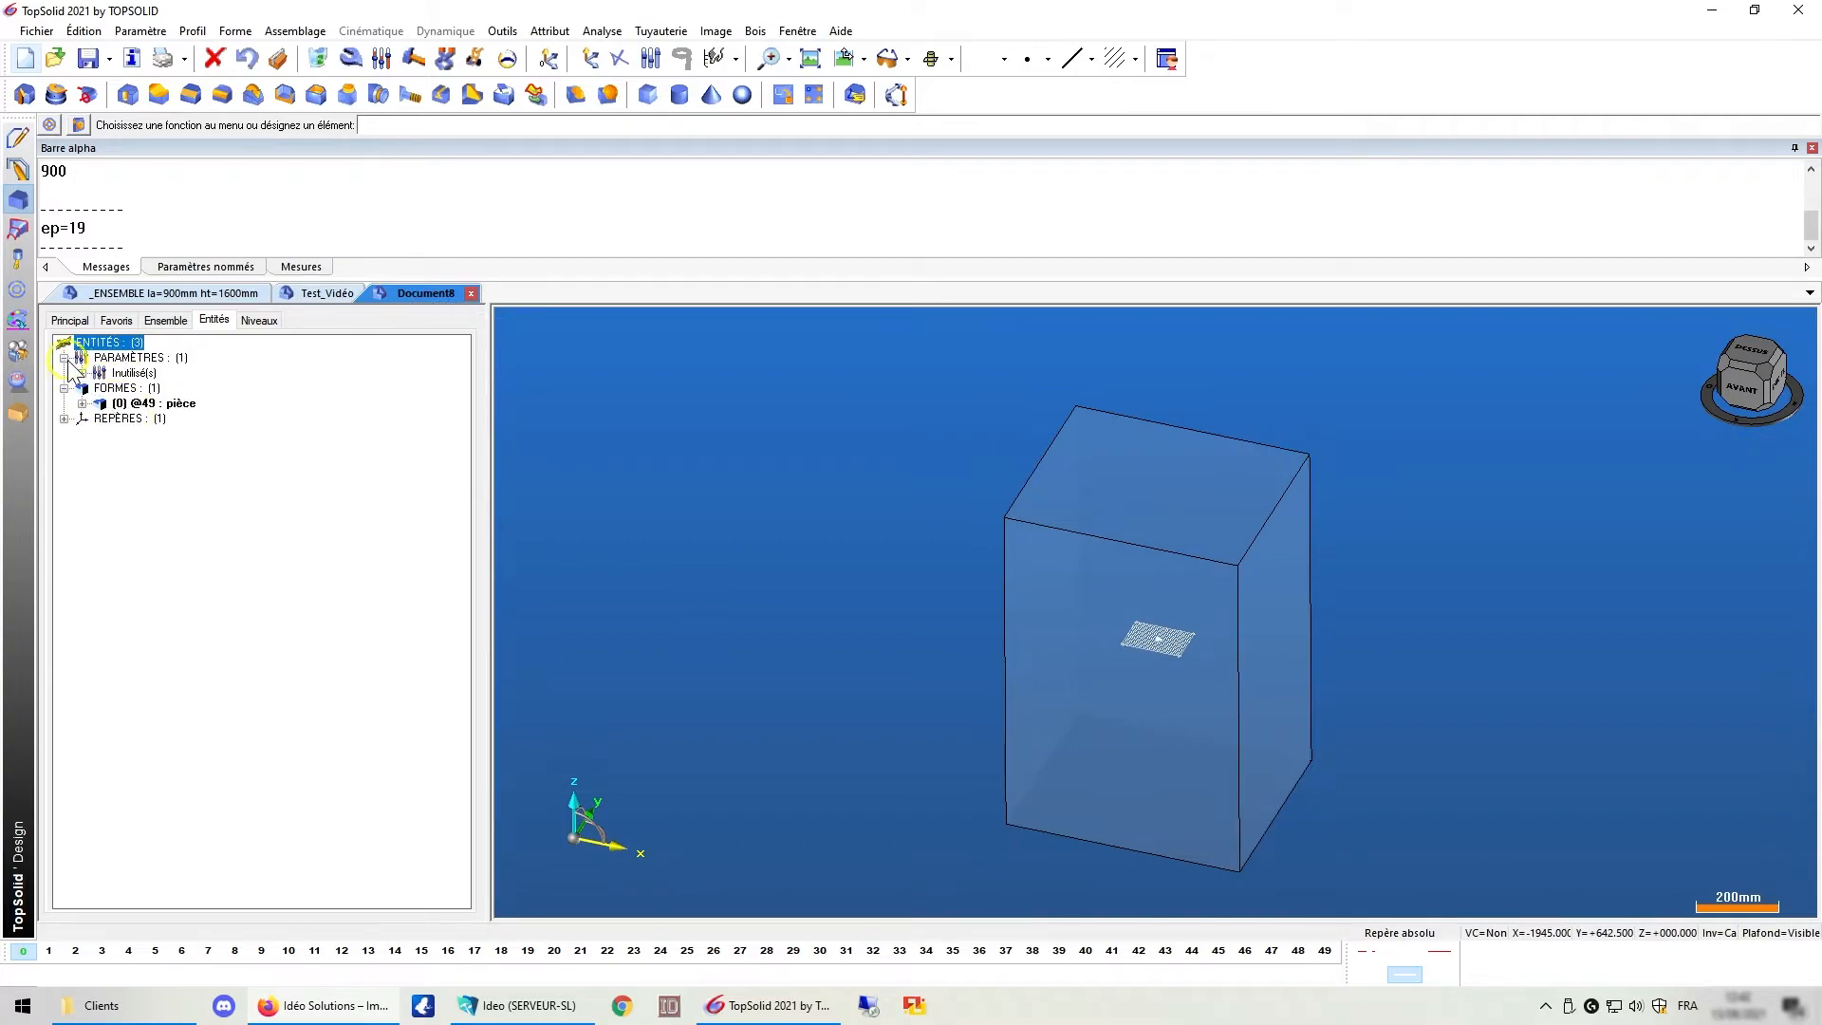
pyautogui.doubleClick(167, 358)
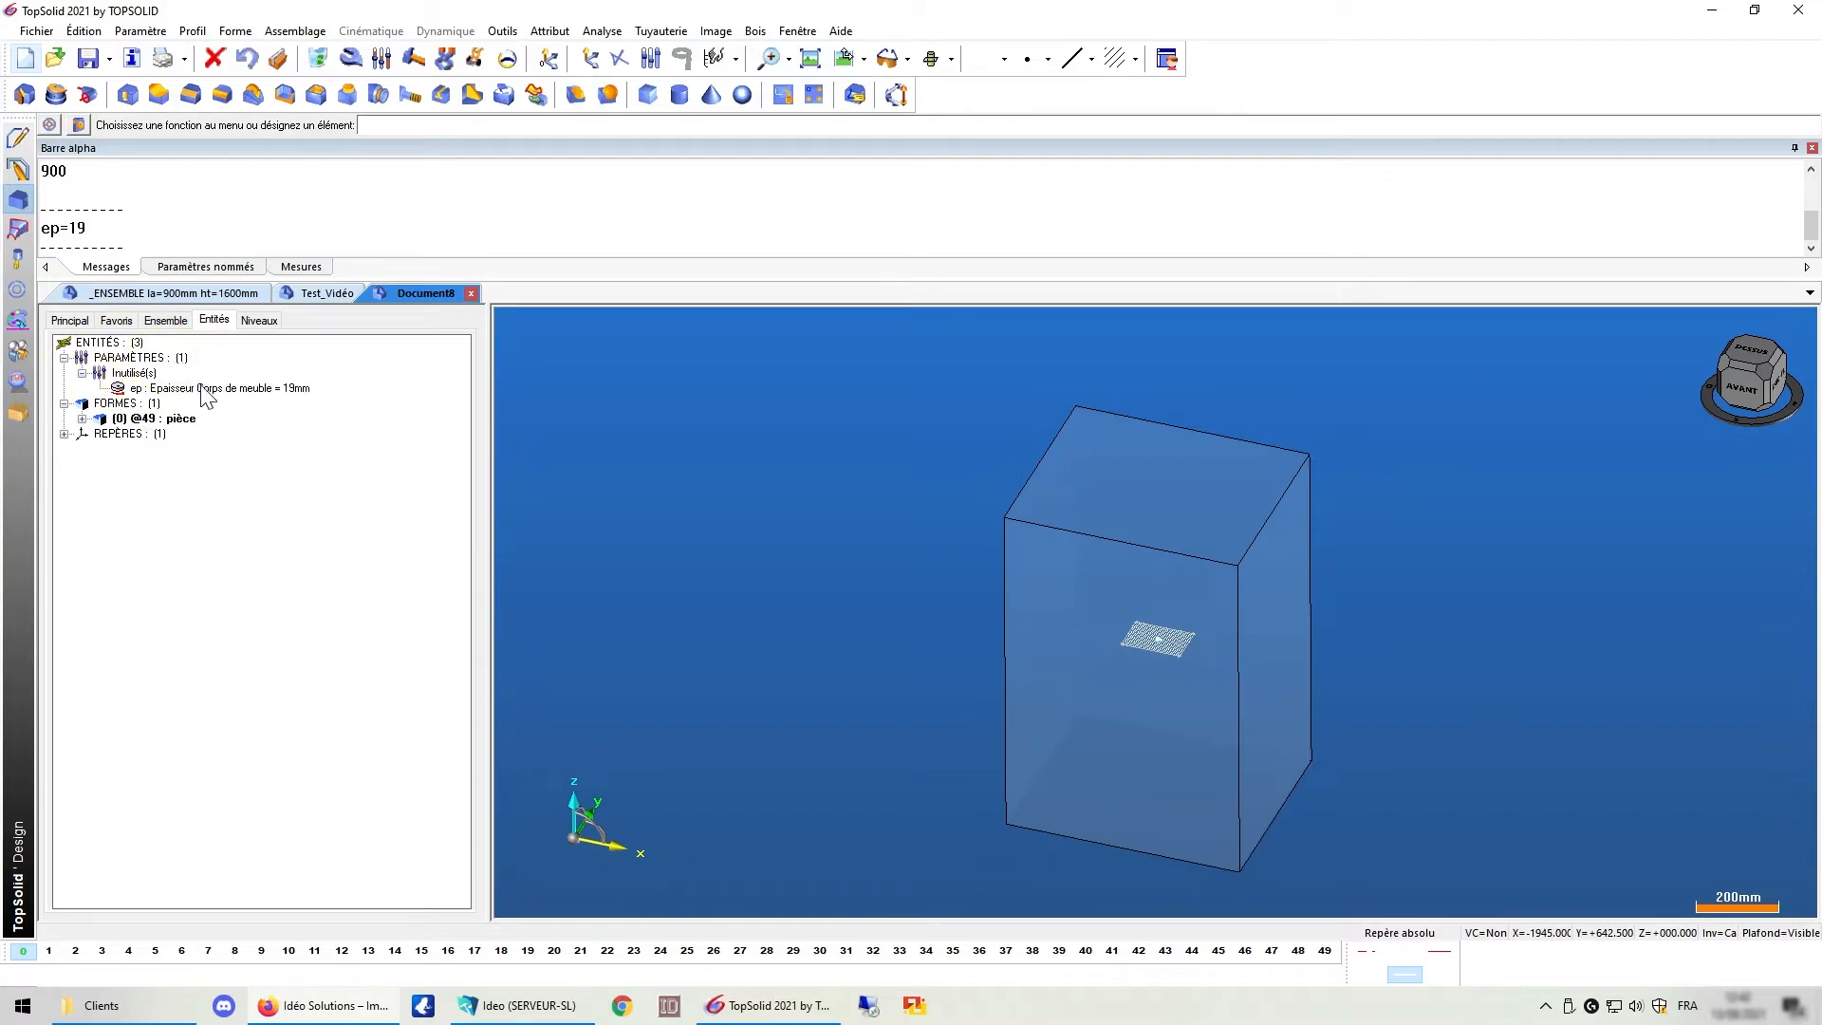
pyautogui.click(258, 321)
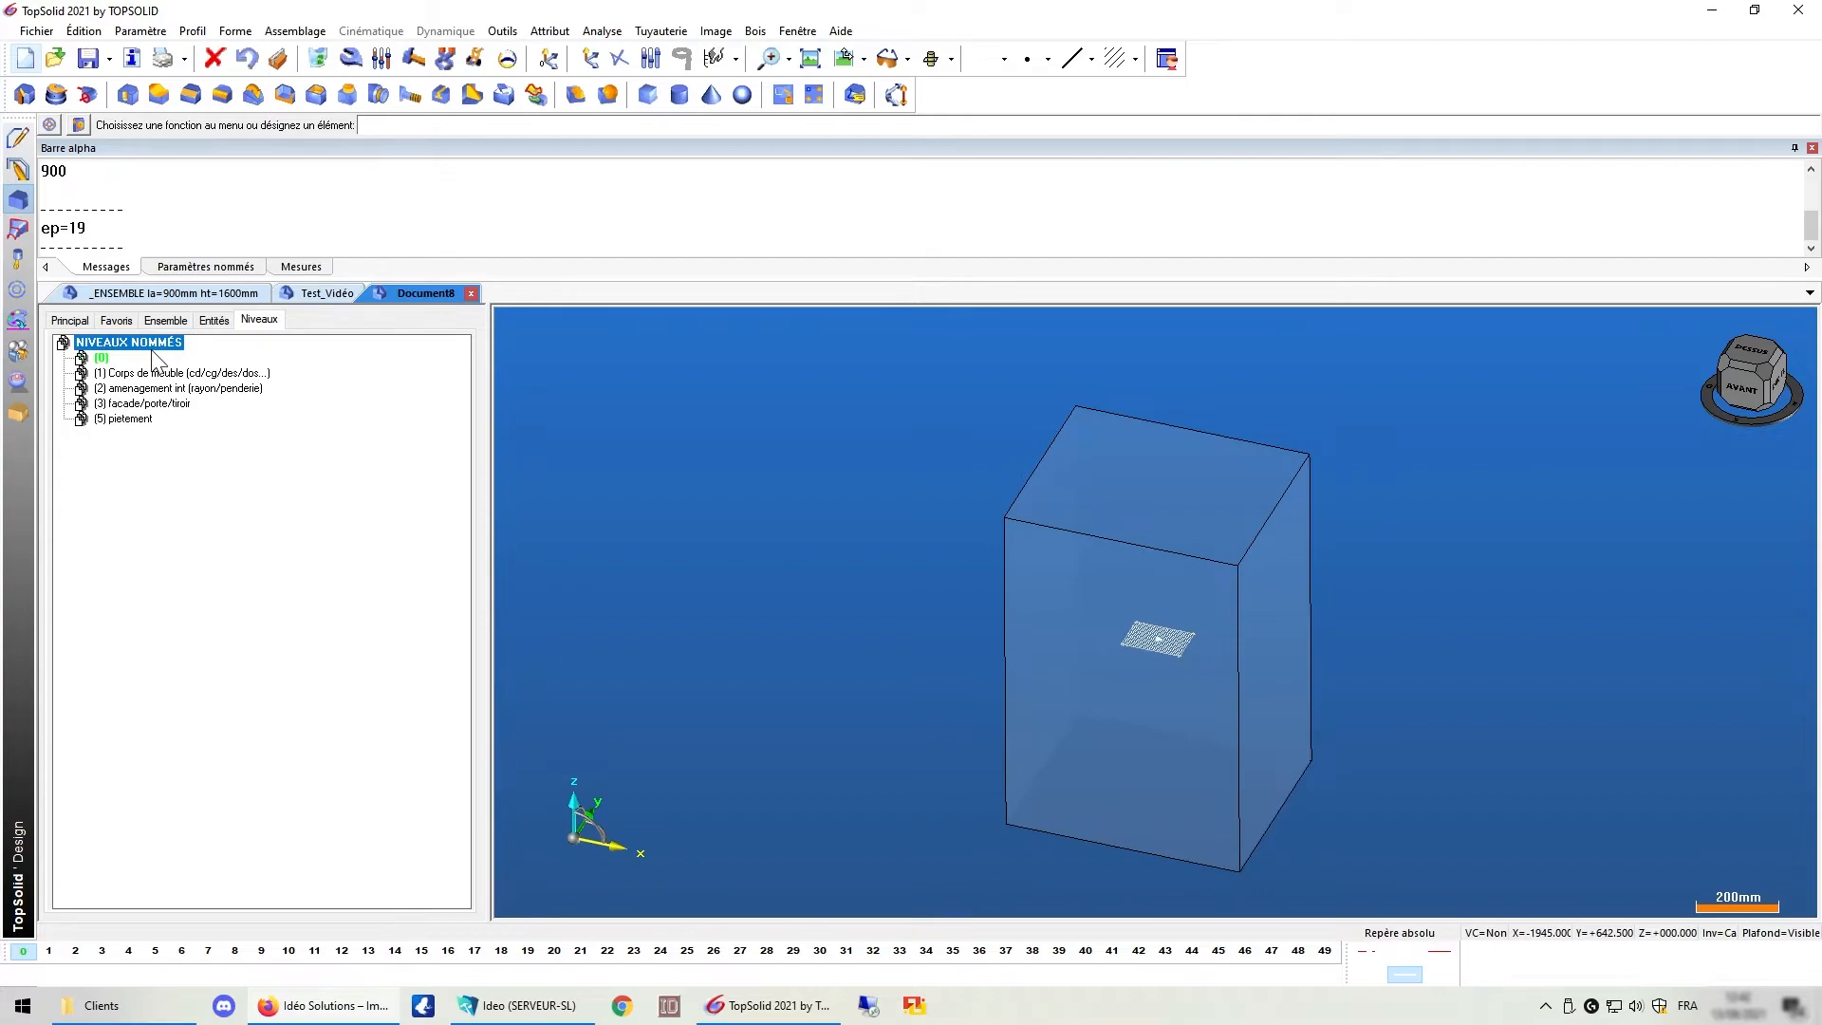
# Add a constrained wood block as the cabinet's left side panel, using the parameter ep as its thickness.
pyautogui.click(756, 30)
pyautogui.click(770, 492)
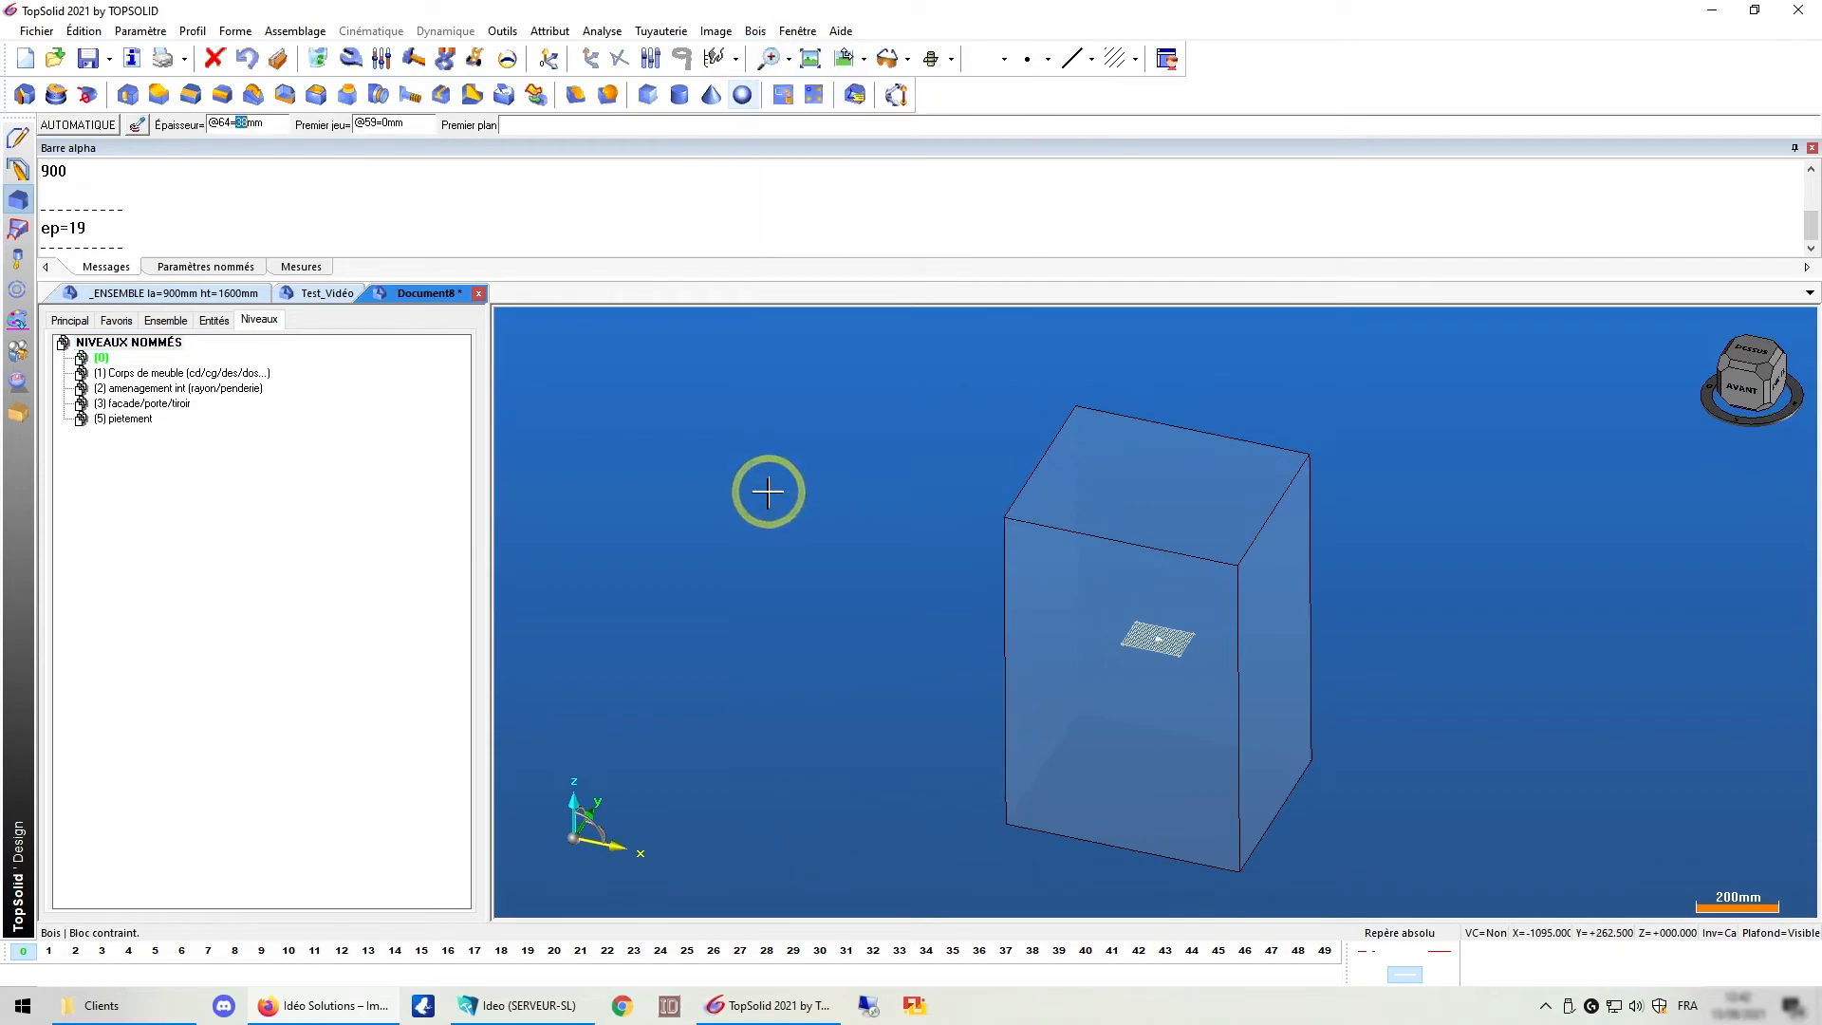
pyautogui.write('ep')
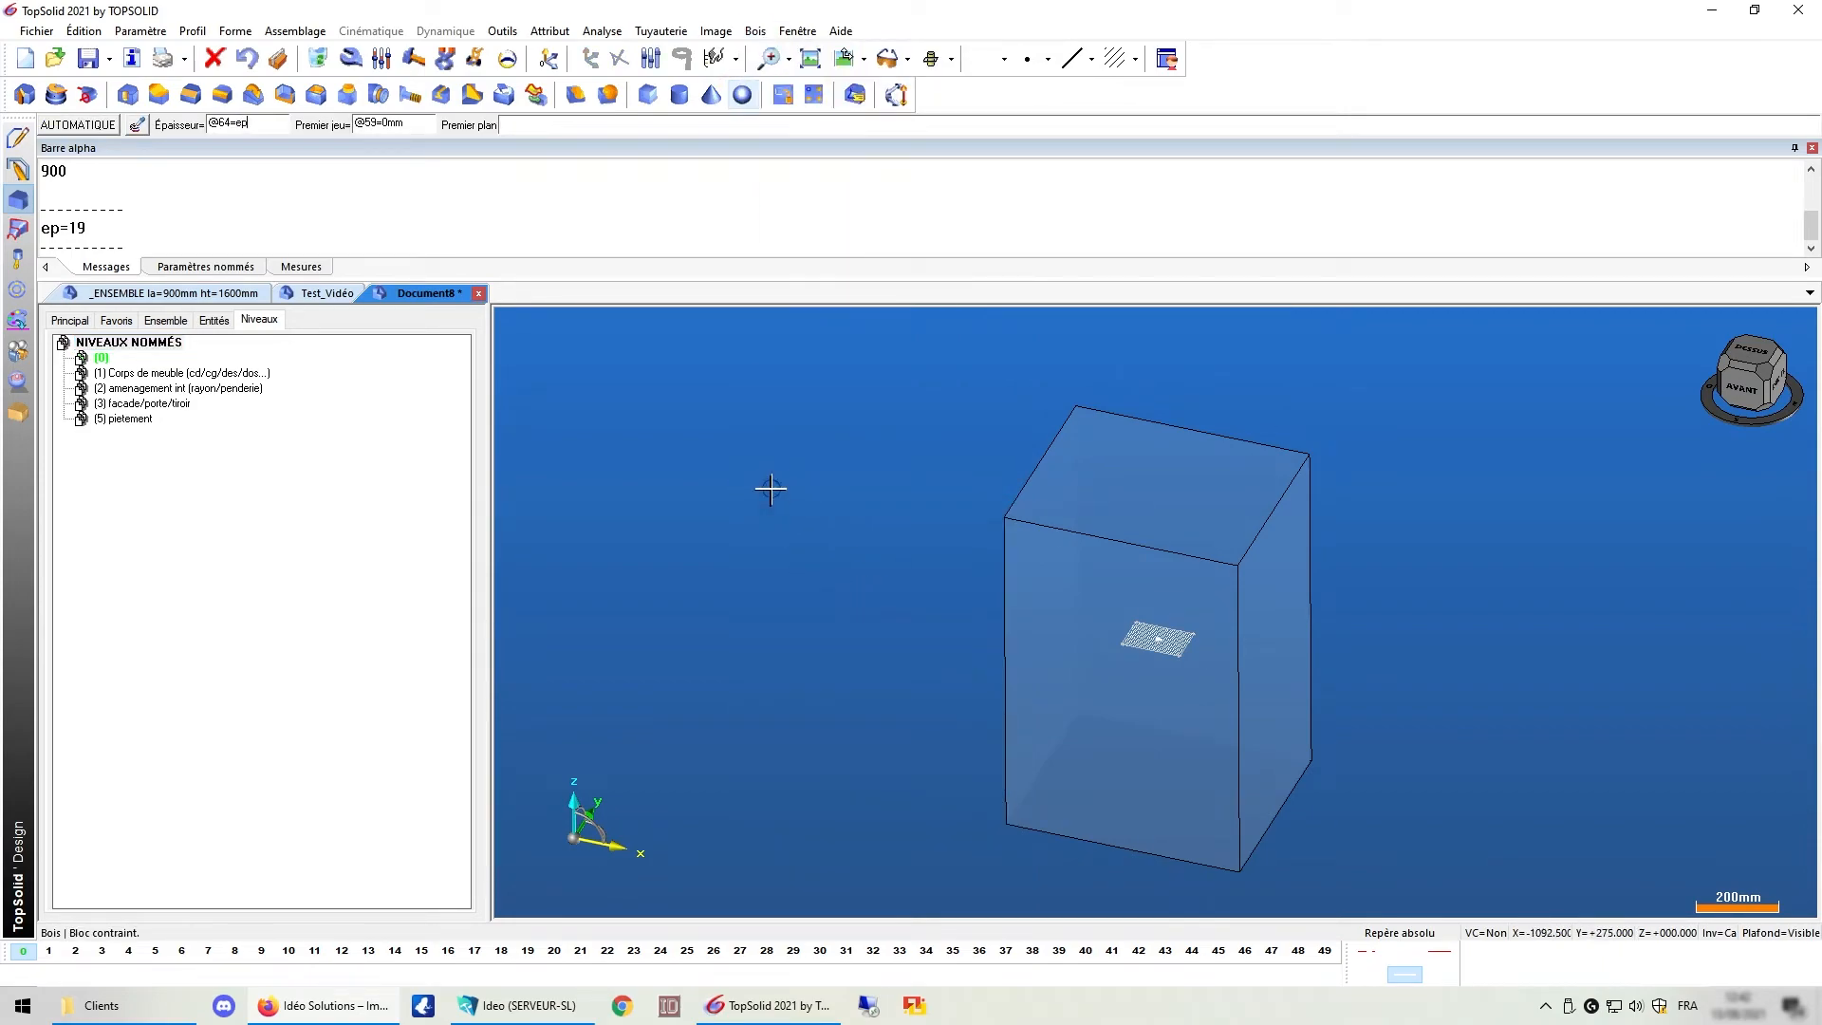
pyautogui.press('Return')
pyautogui.click(1058, 580)
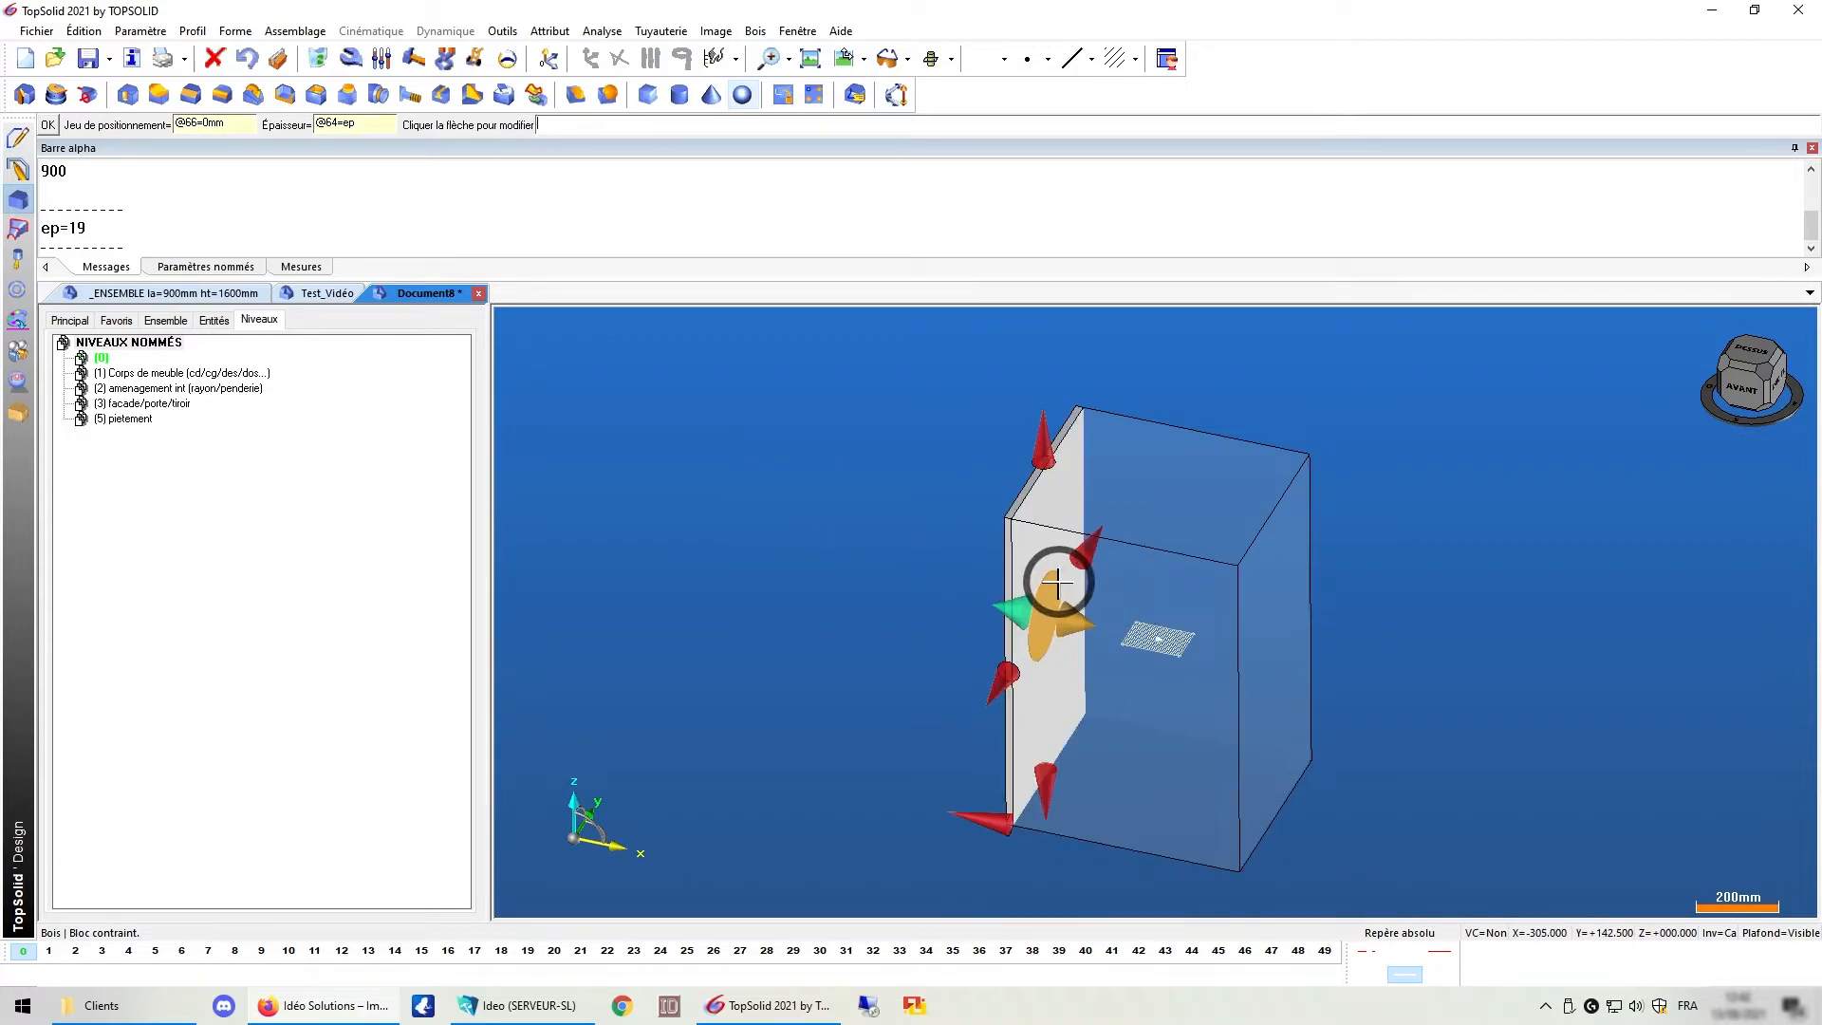
pyautogui.click(878, 569)
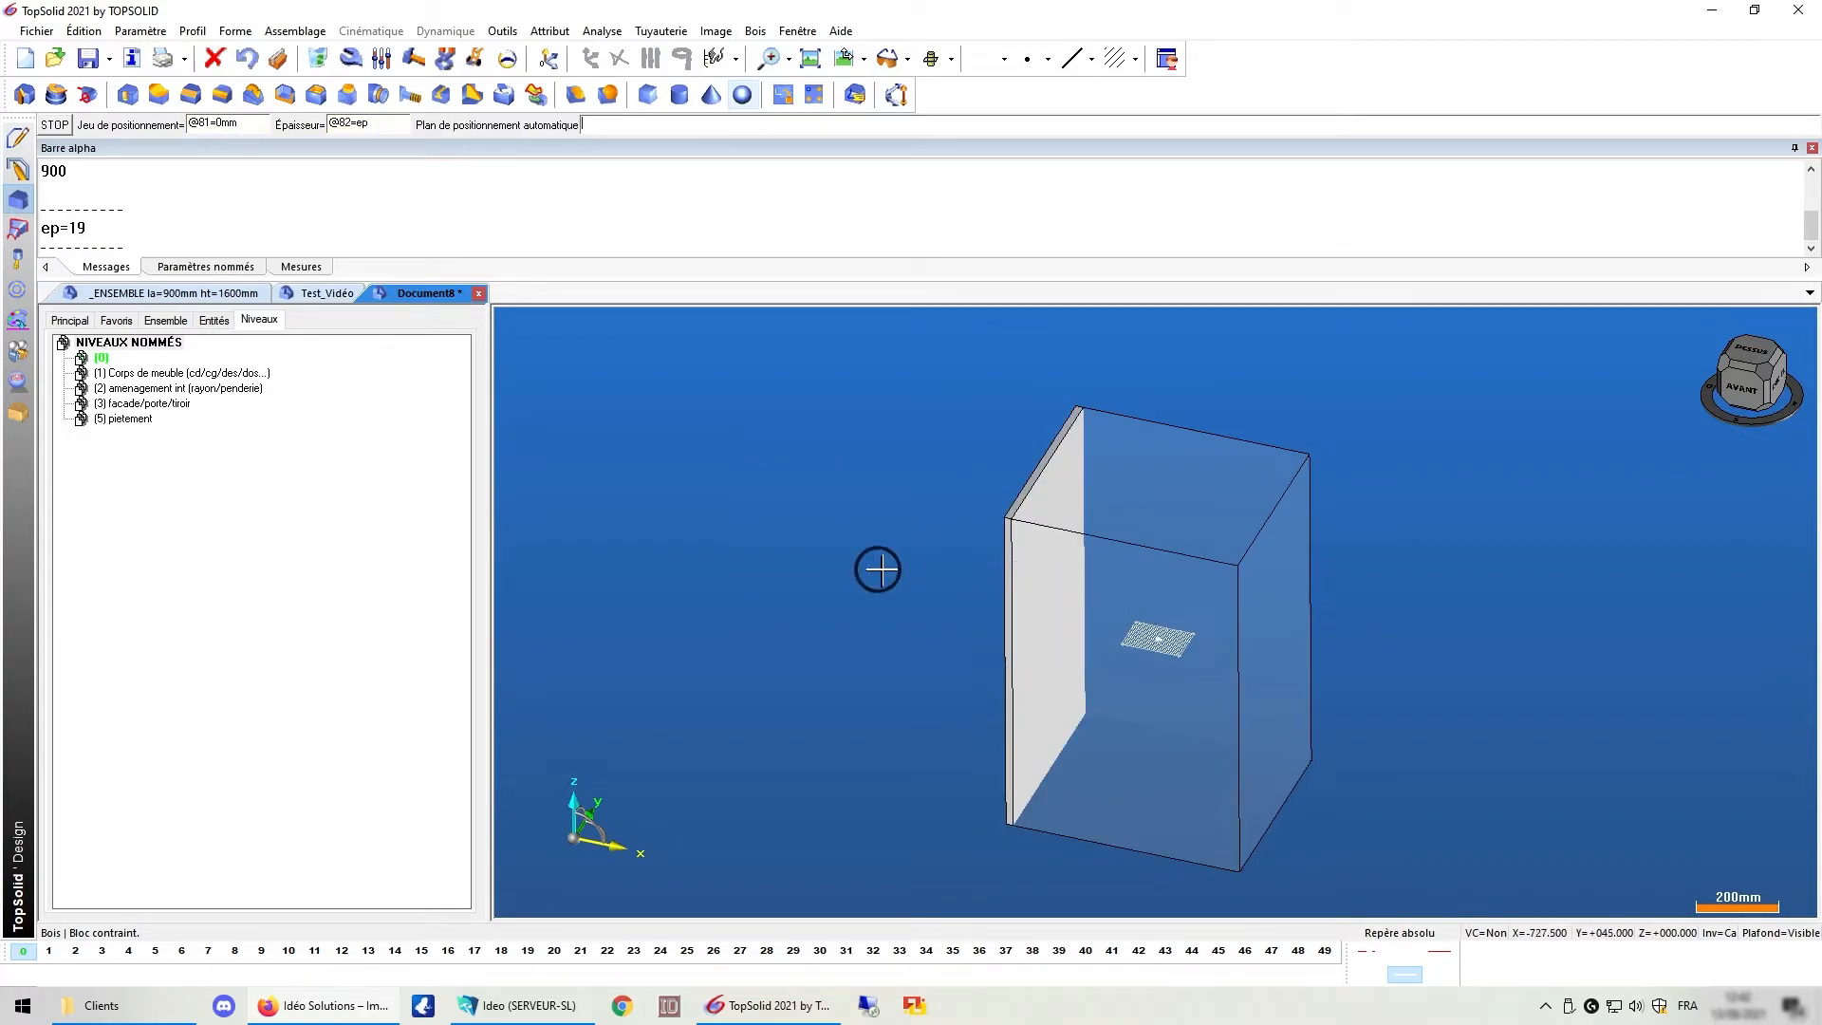
# Add the right side panel as a constrained block of thickness ep on the opposite side face and end the command.
pyautogui.click(1275, 628)
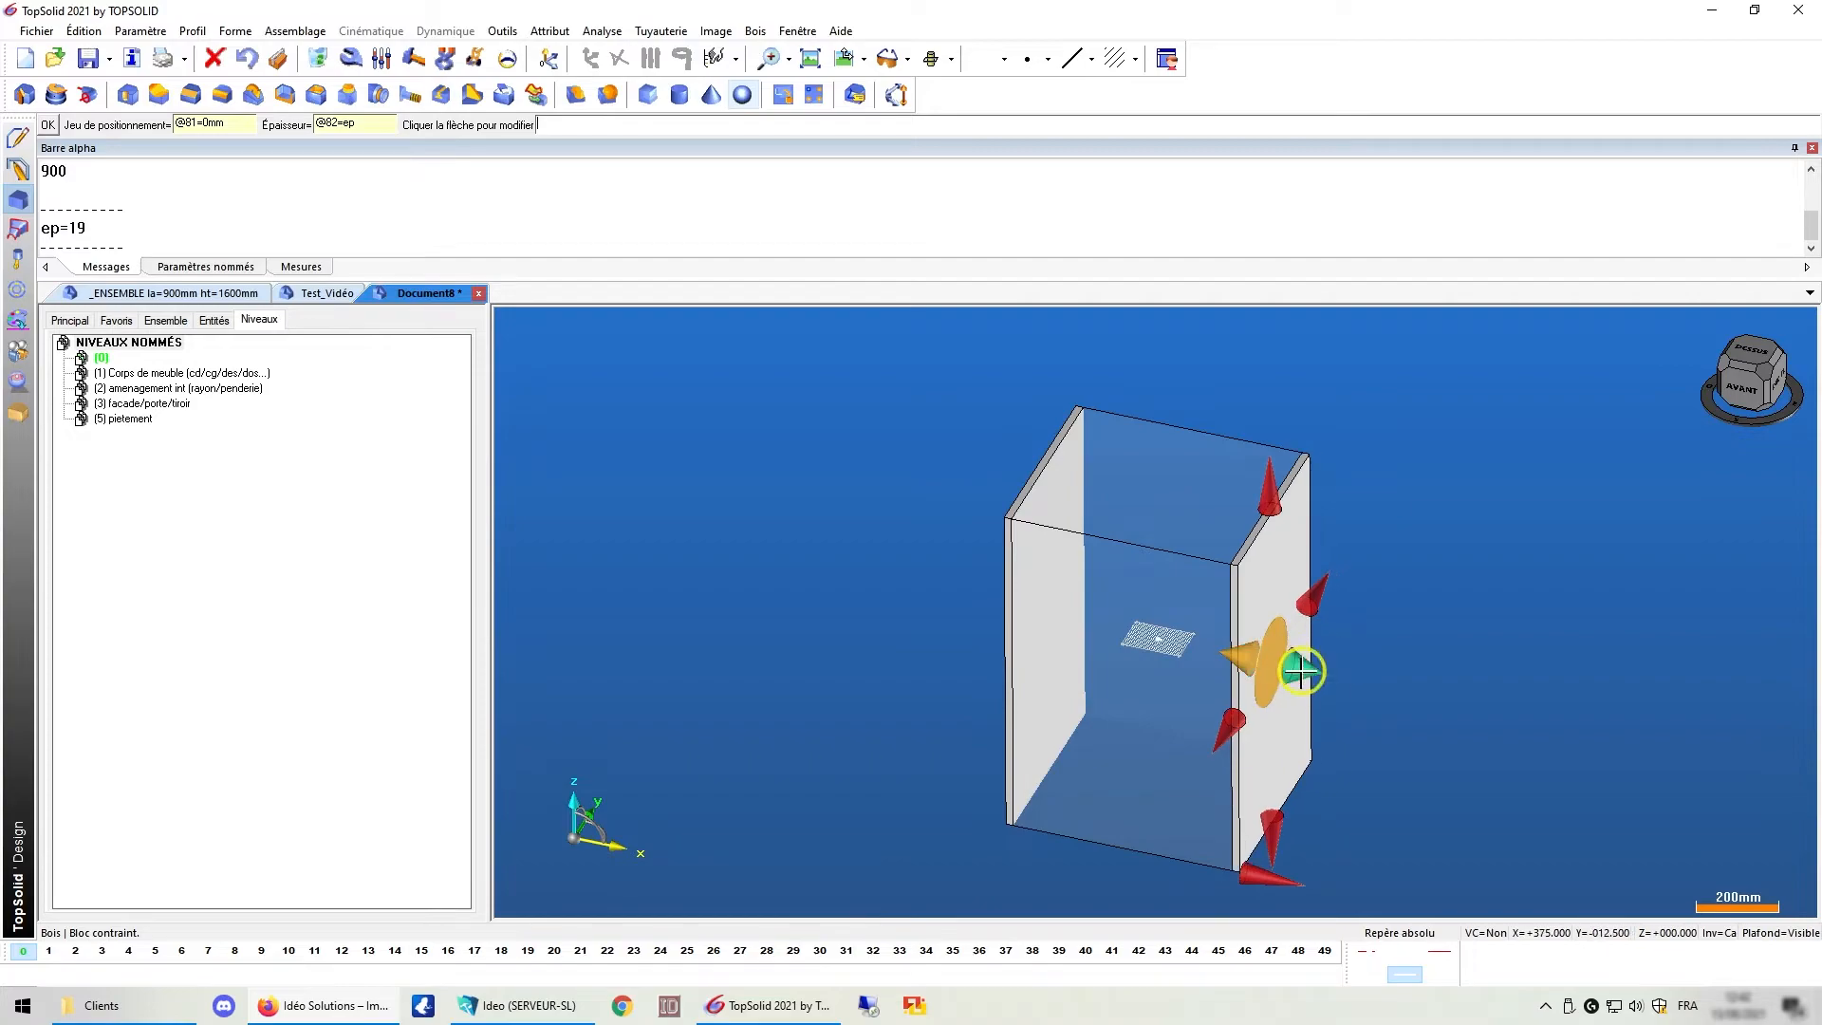
pyautogui.click(1421, 630)
pyautogui.press('Escape')
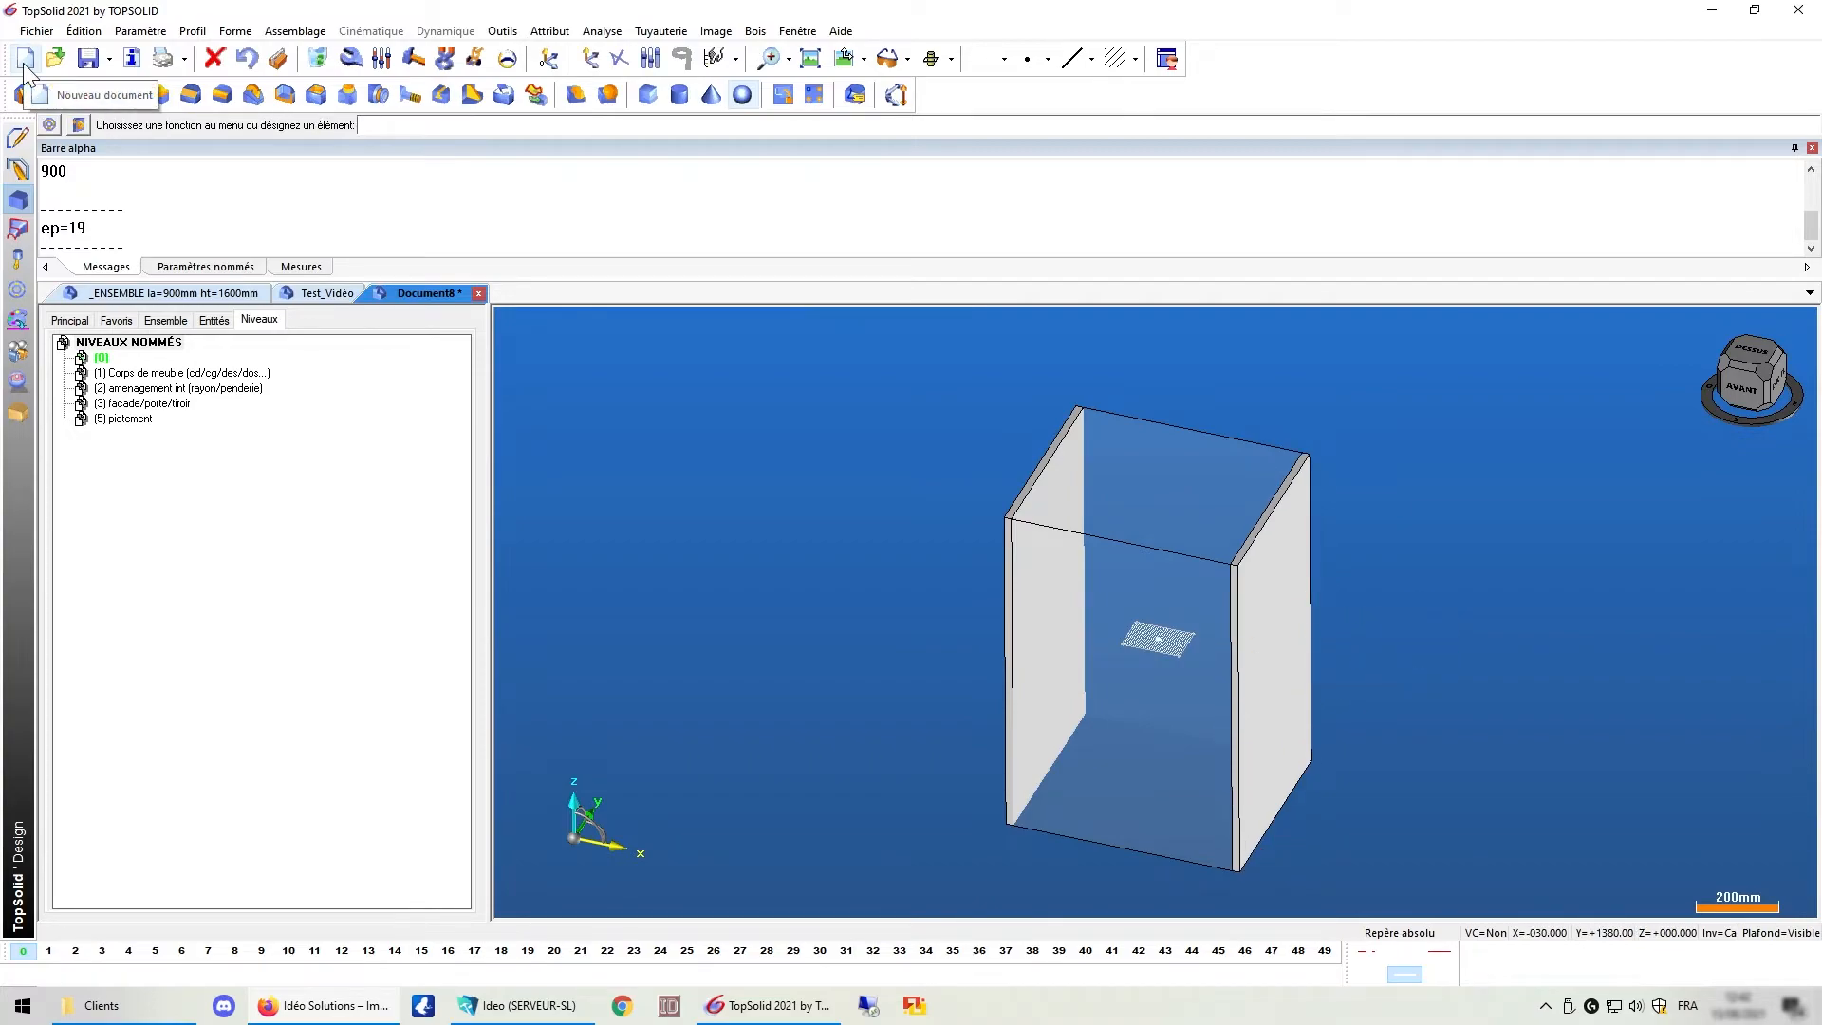
# Create another new design document from the user template Implantation_Locale.top.
pyautogui.click(25, 63)
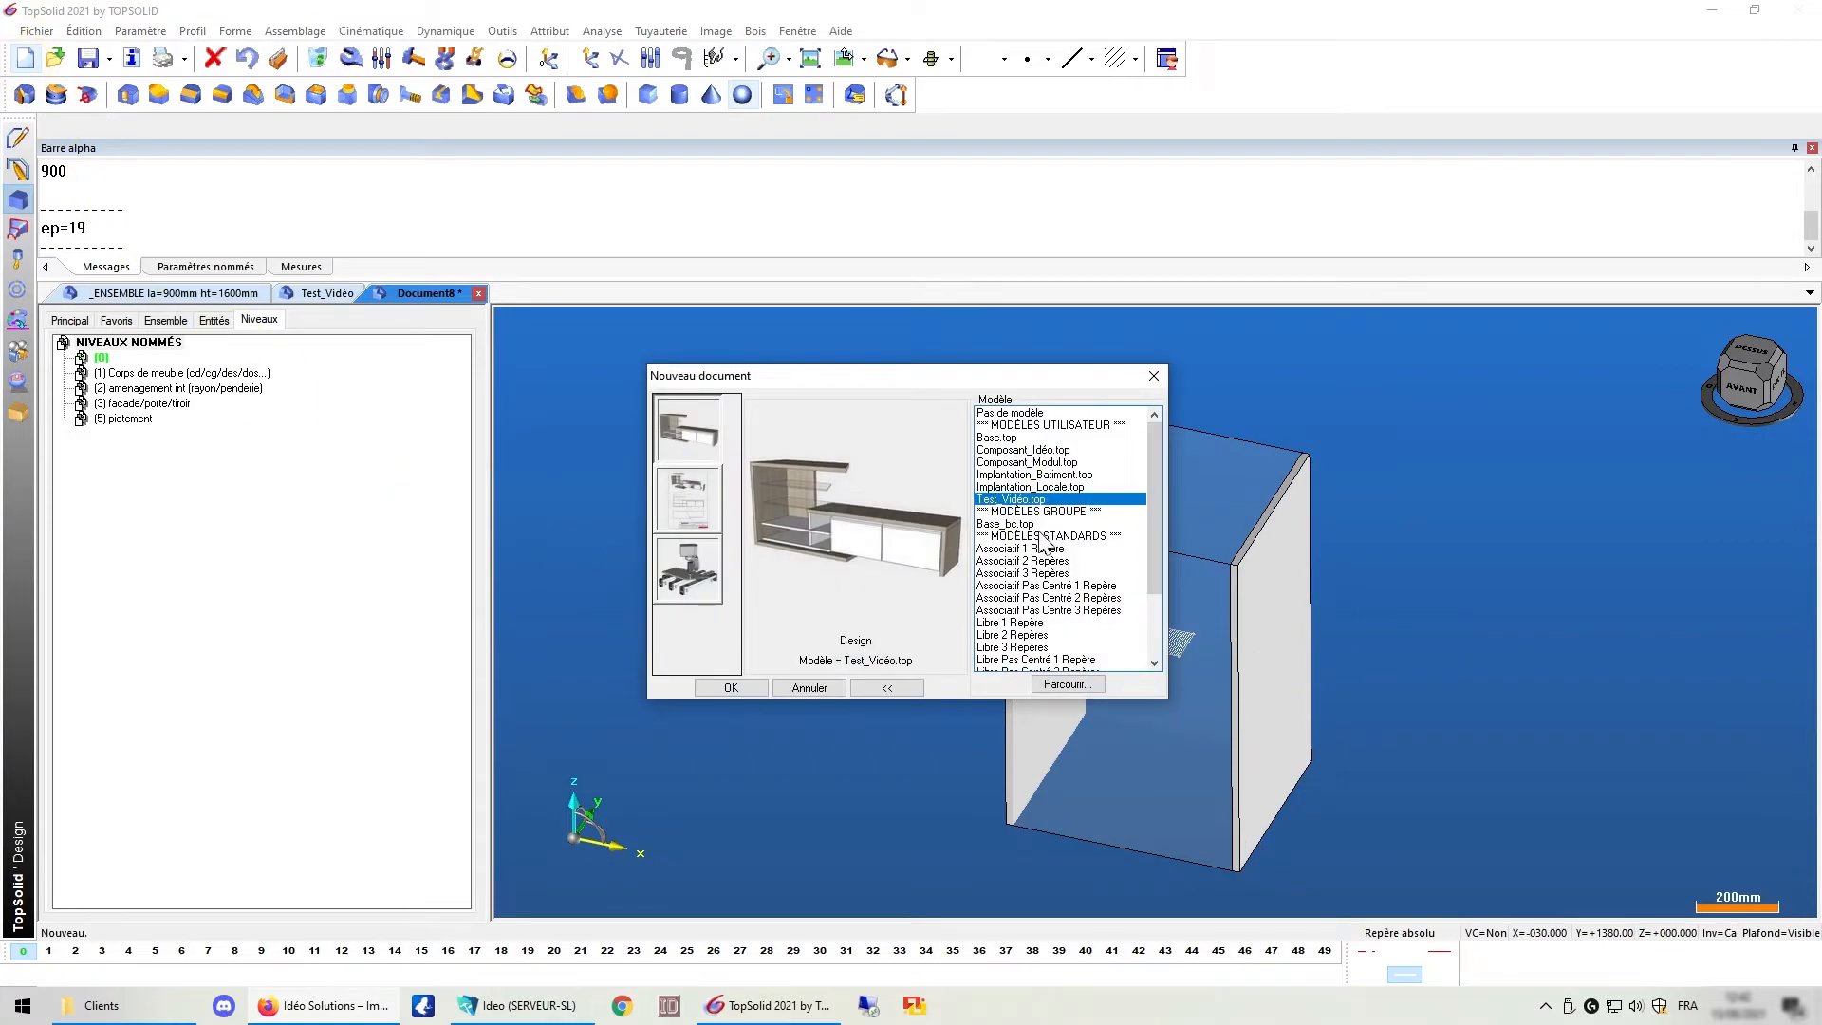
pyautogui.click(1044, 487)
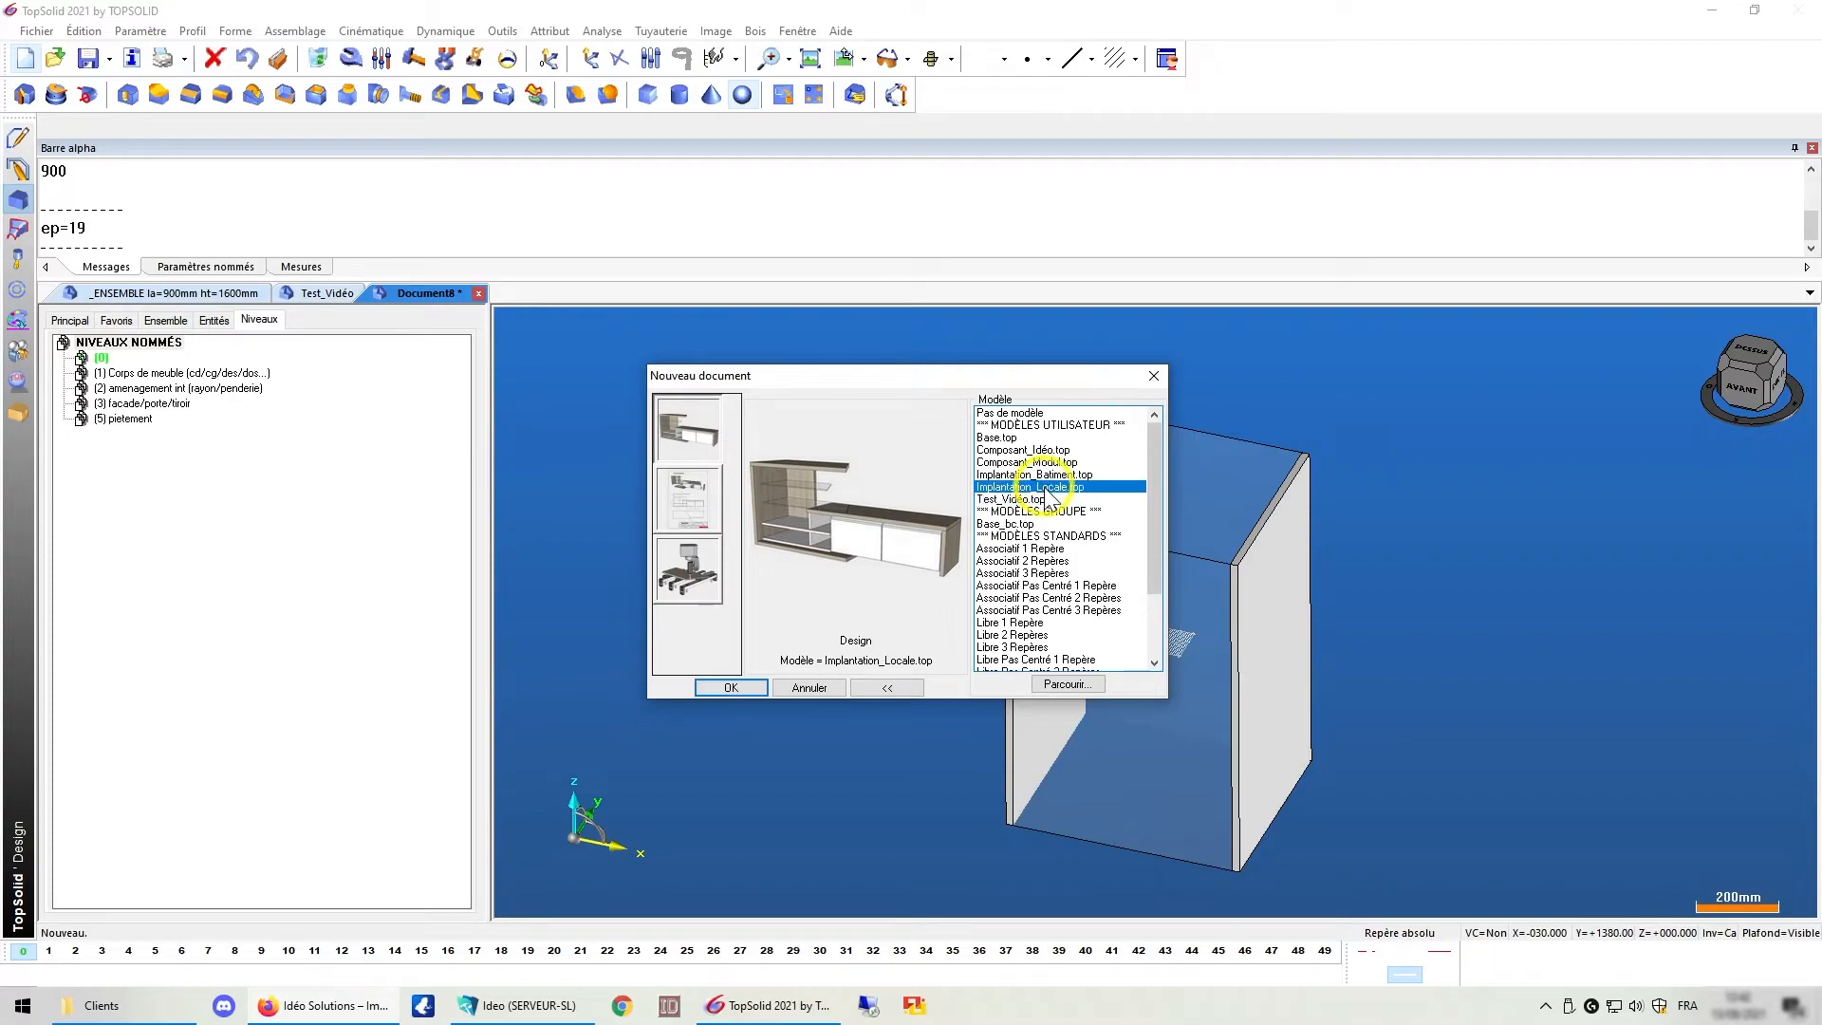
pyautogui.click(728, 687)
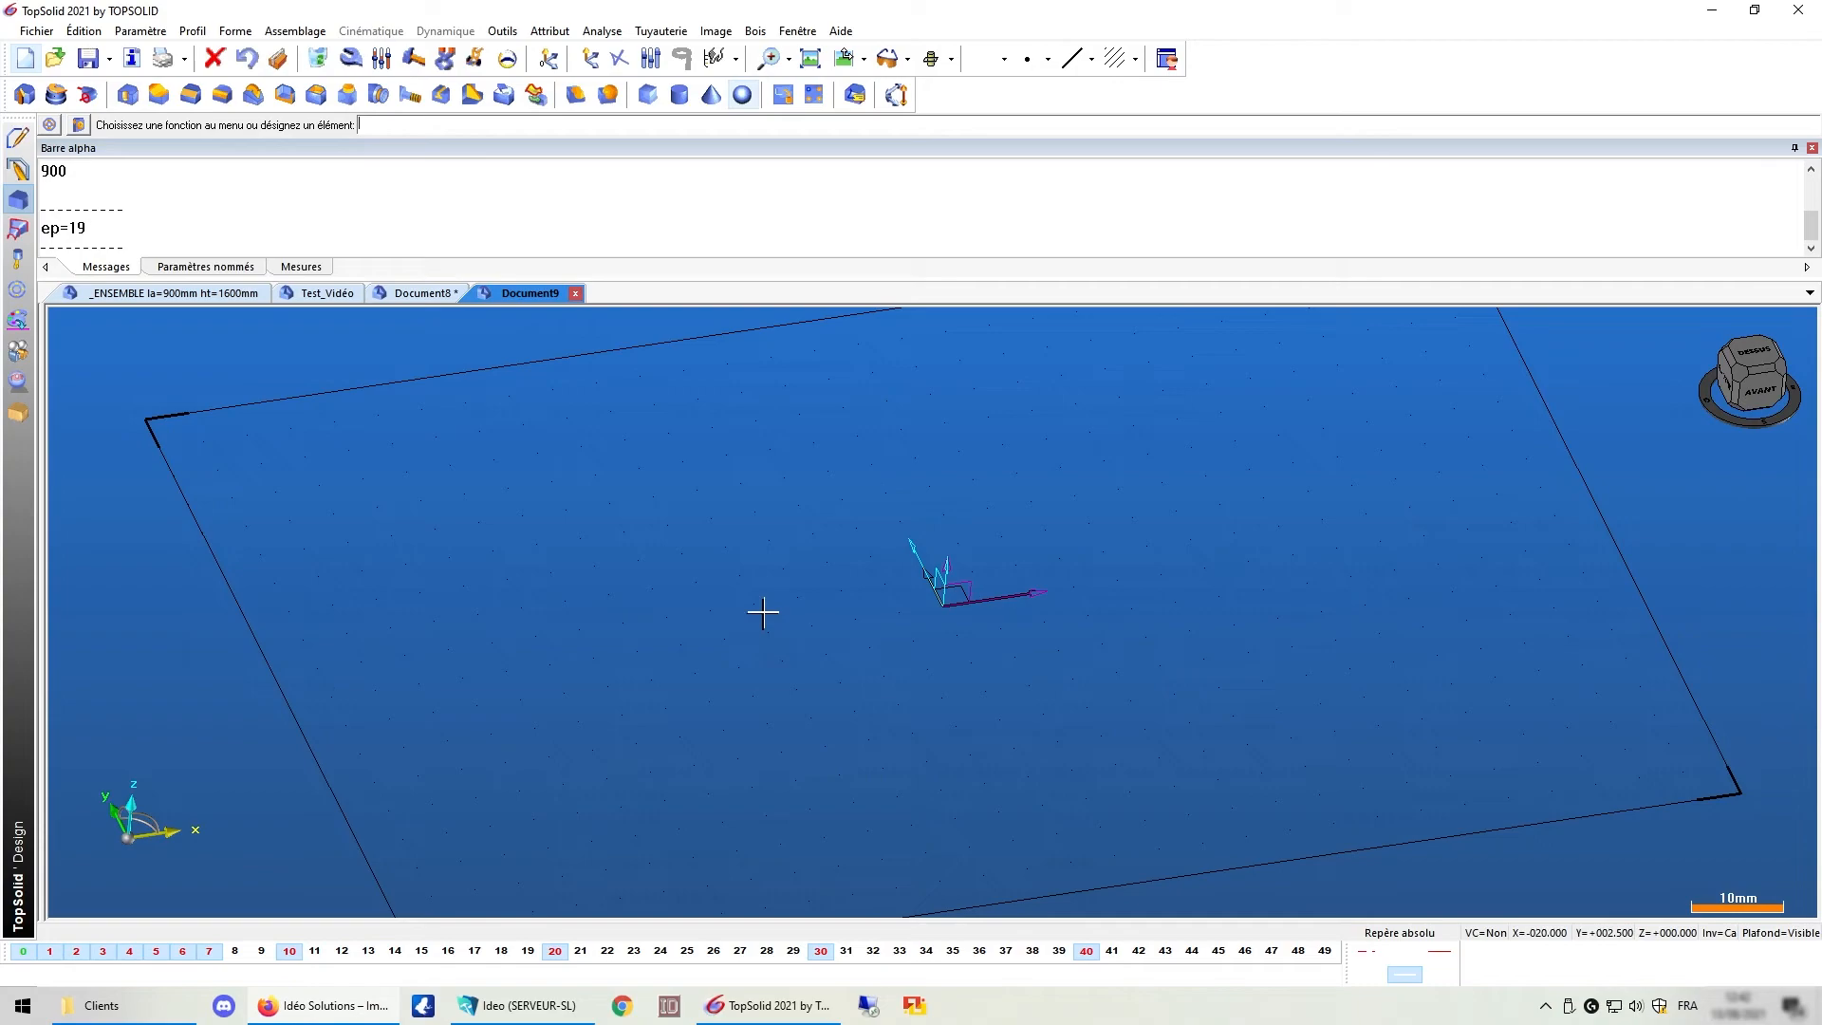
# Examine the Implantation_Locale document's working area, named levels and predefined parameters, including the unused ones.
pyautogui.scroll(-4, 812, 613)
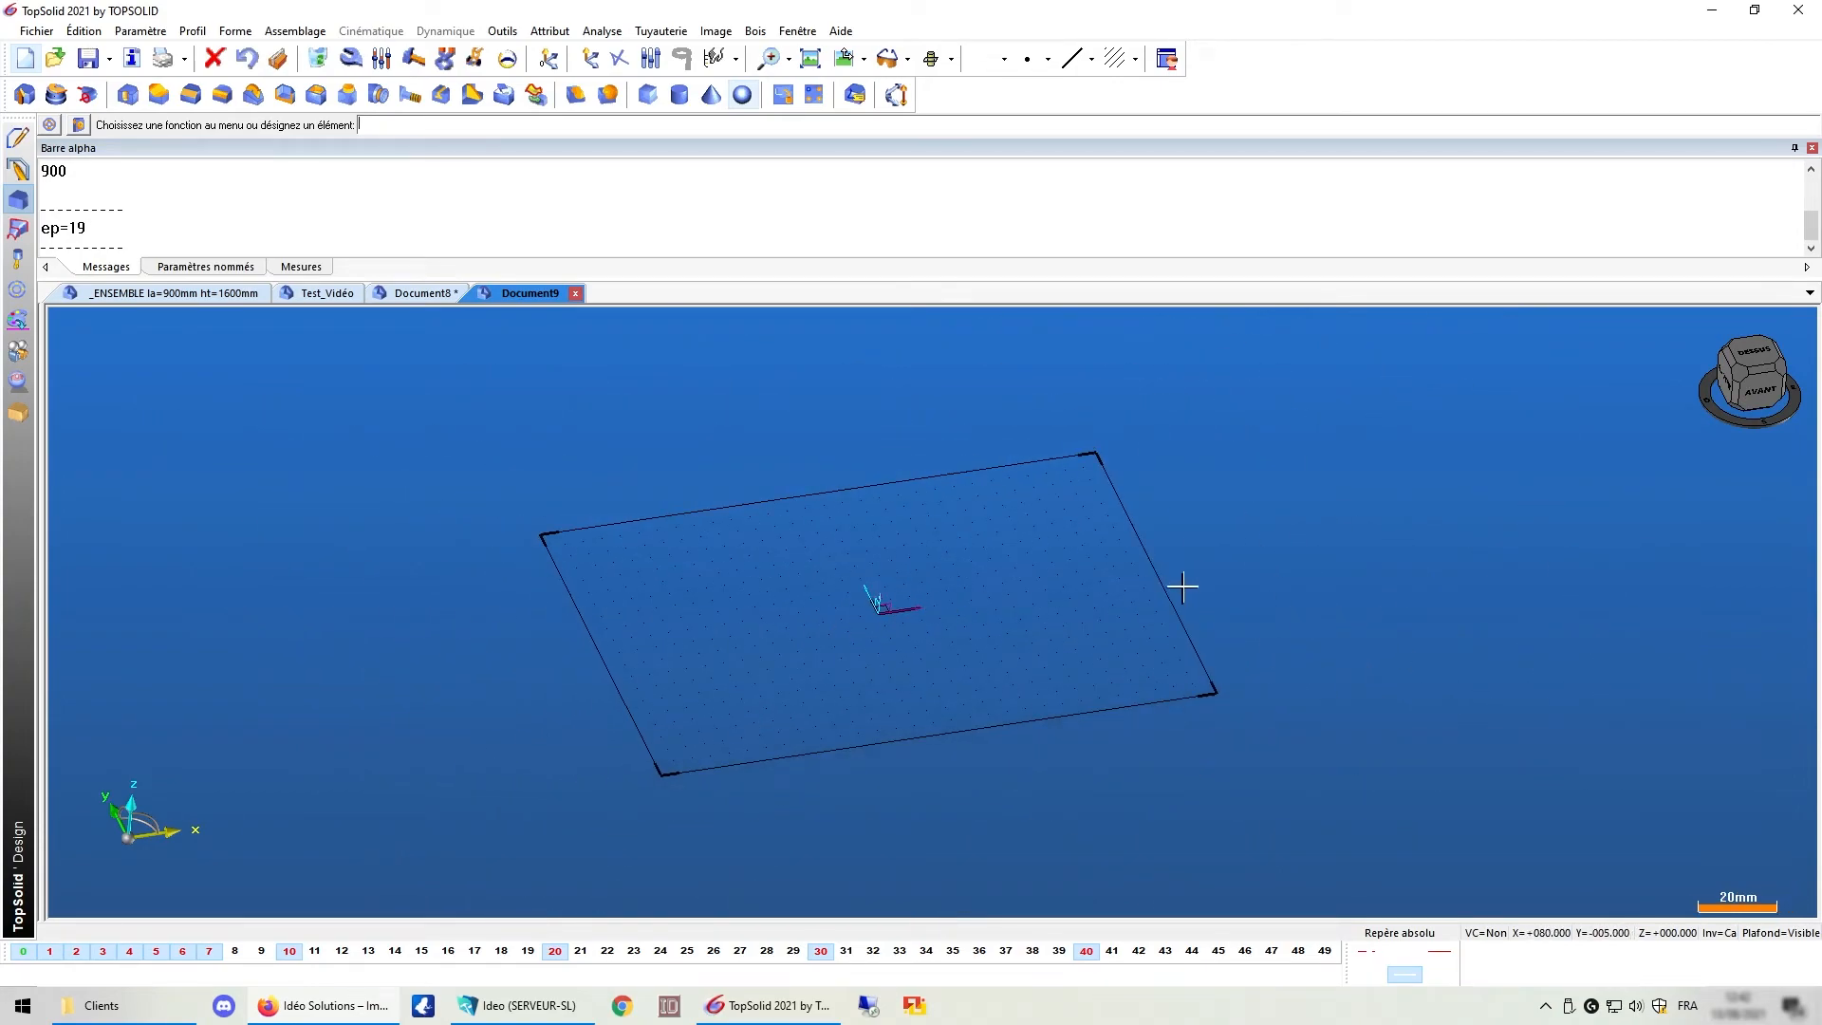
pyautogui.moveTo(1011, 684); pyautogui.dragTo(992, 610, button='middle')
pyautogui.moveTo(1151, 611); pyautogui.dragTo(1157, 669, button='middle')
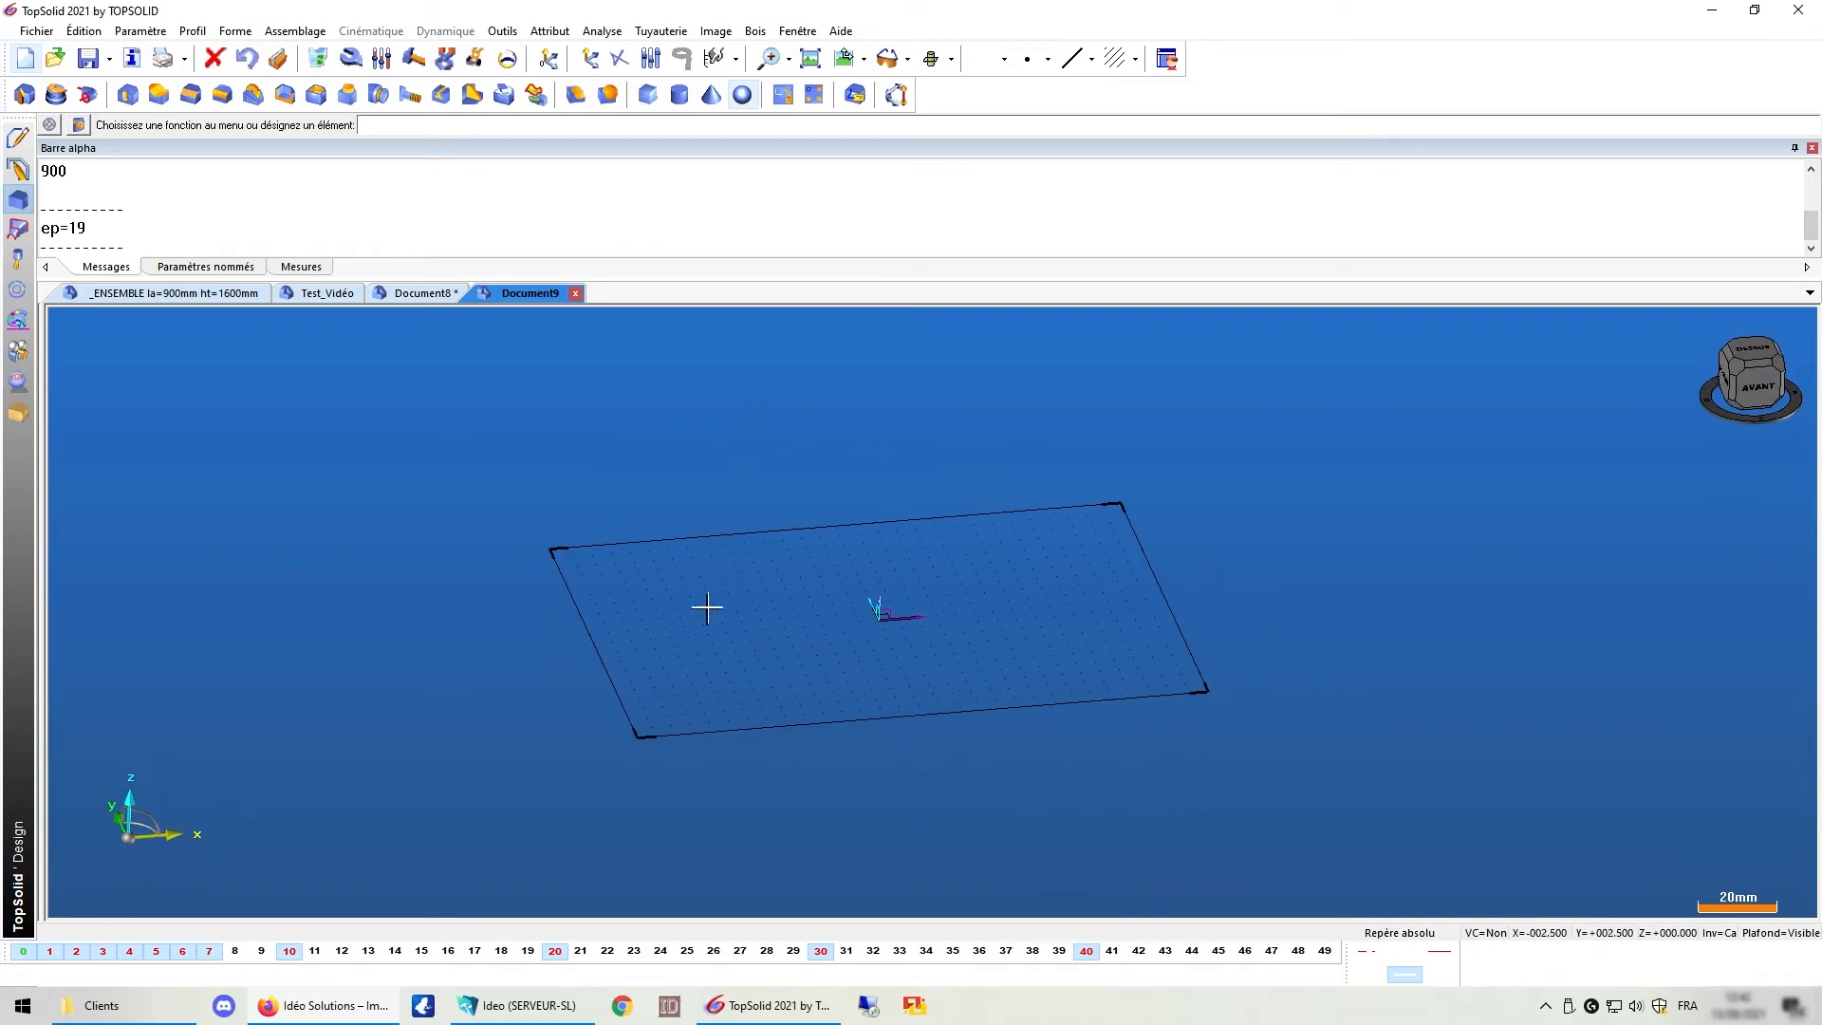
pyautogui.click(43, 353)
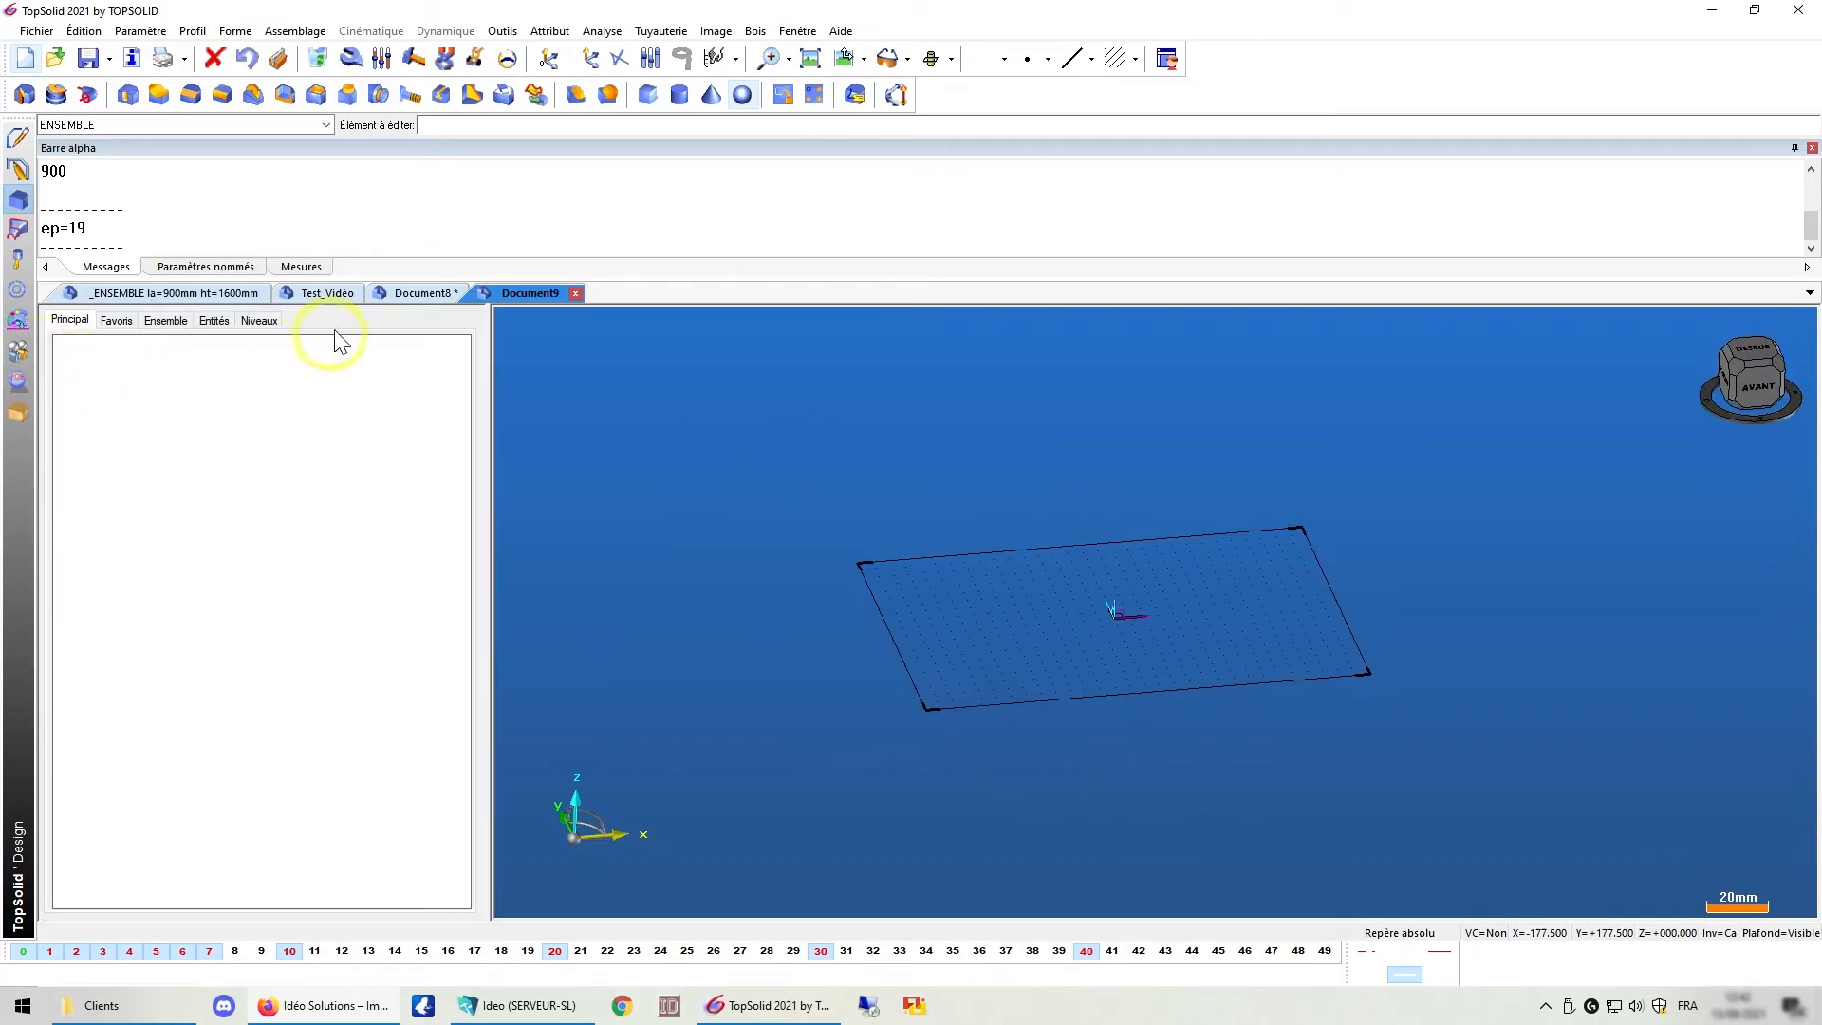
pyautogui.click(259, 320)
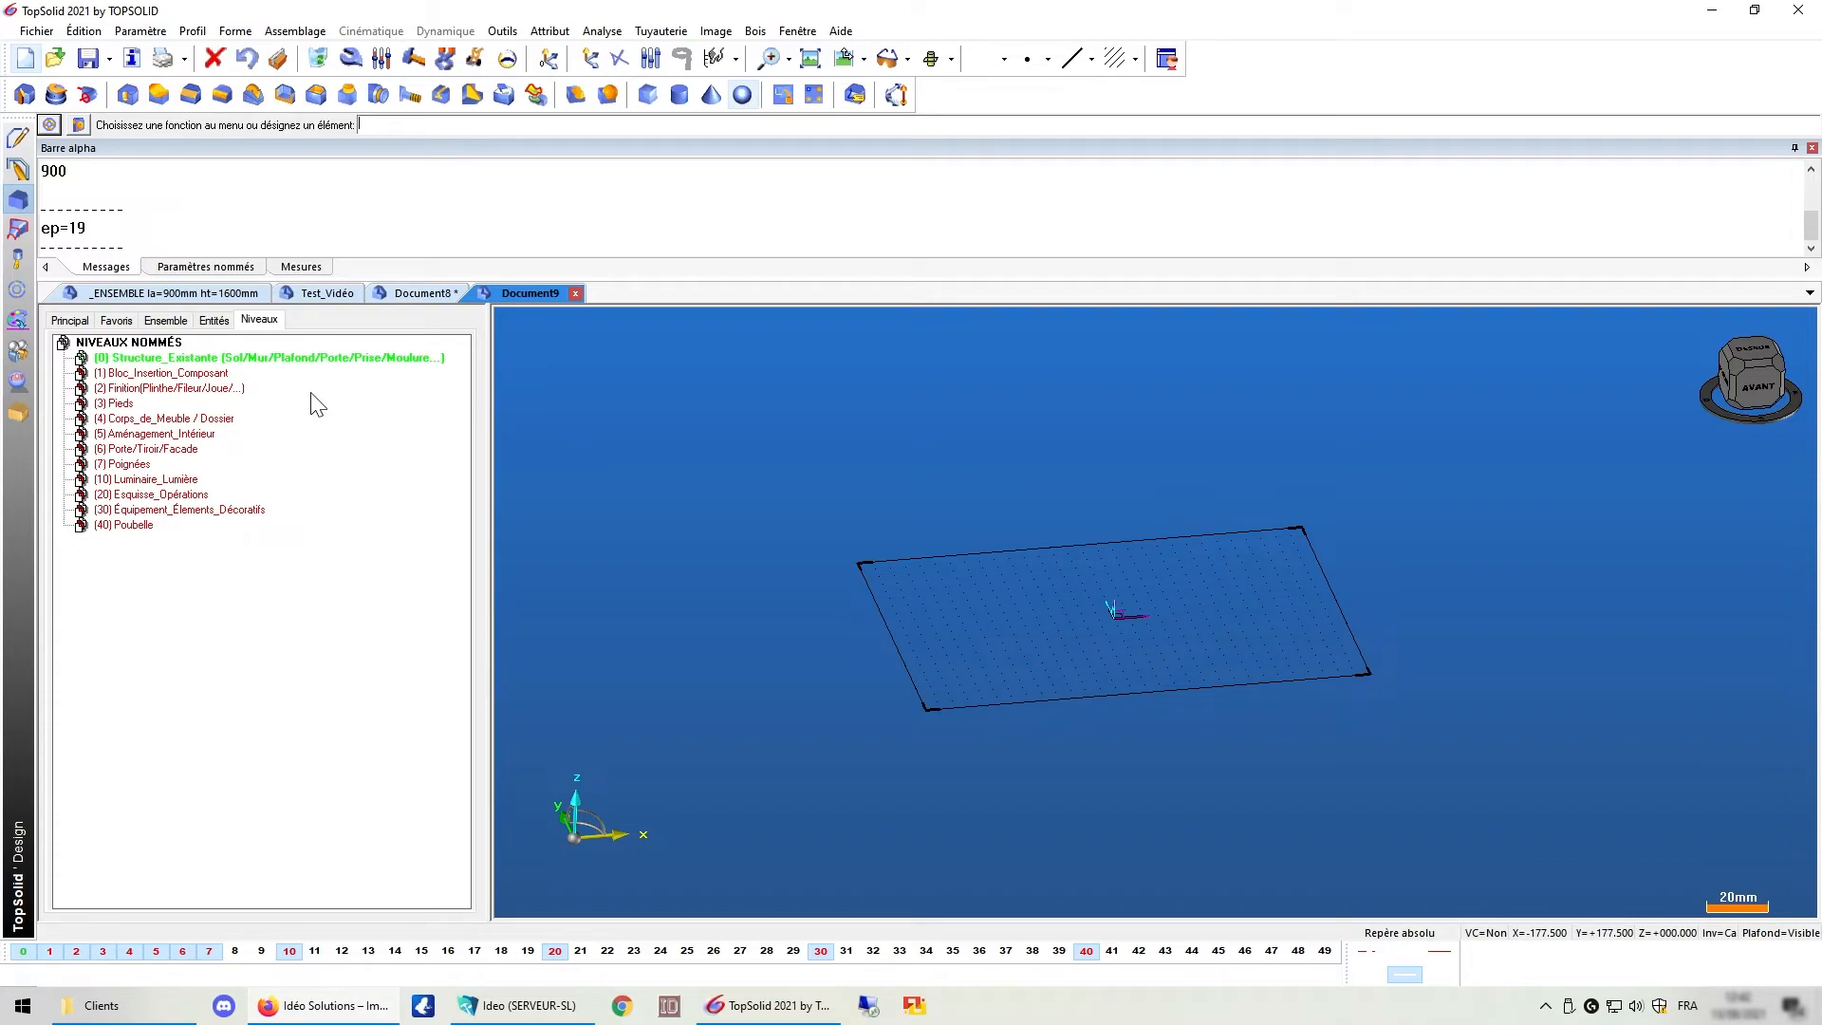
pyautogui.click(214, 321)
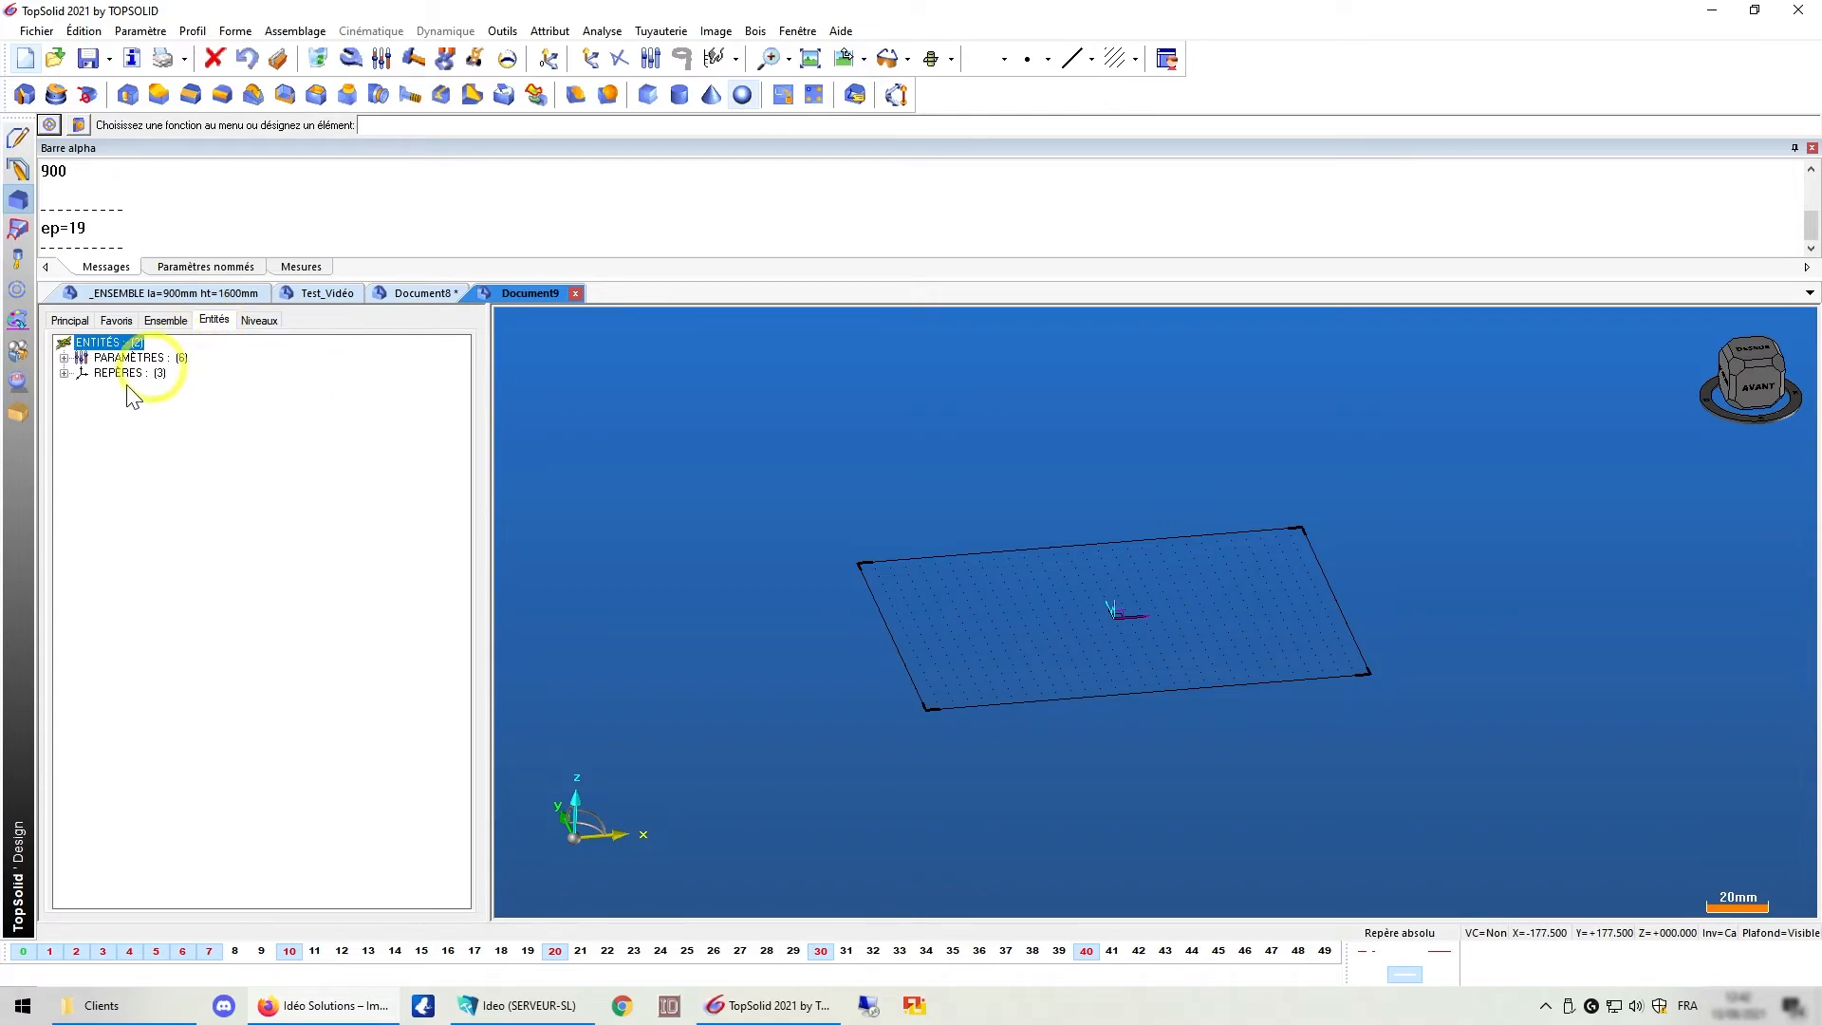
pyautogui.click(63, 358)
pyautogui.click(82, 388)
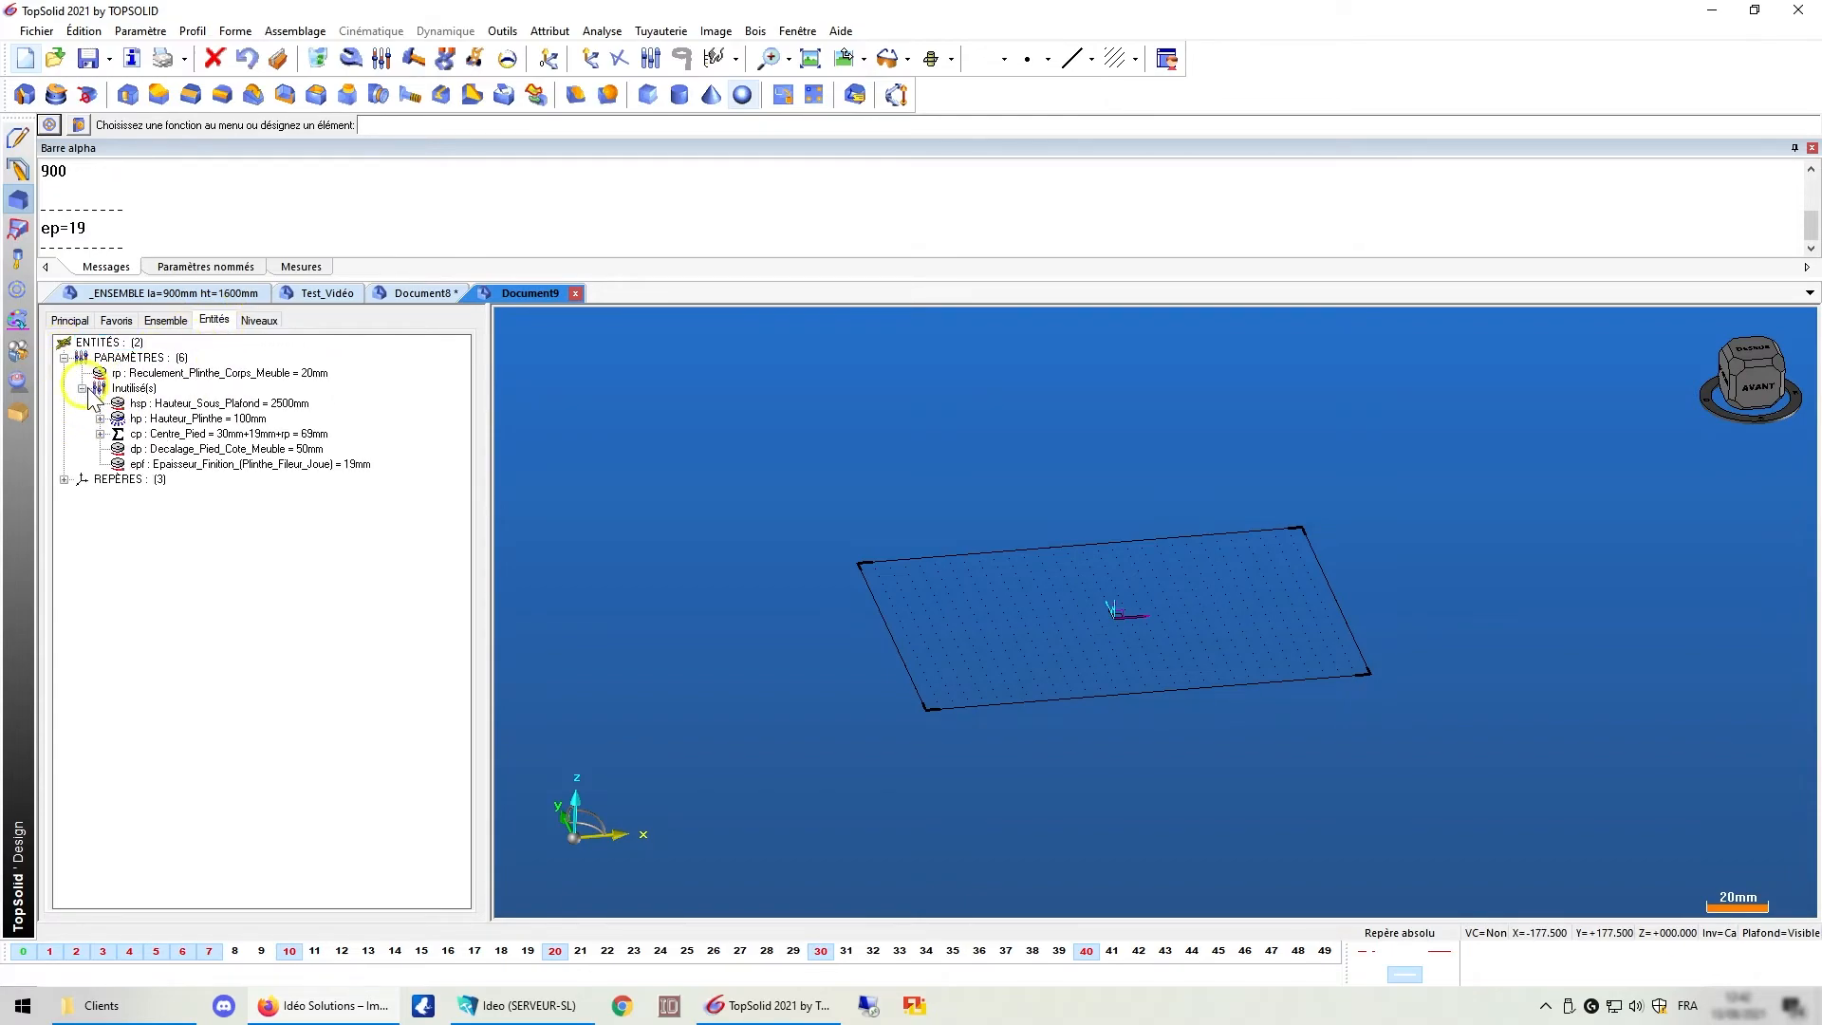